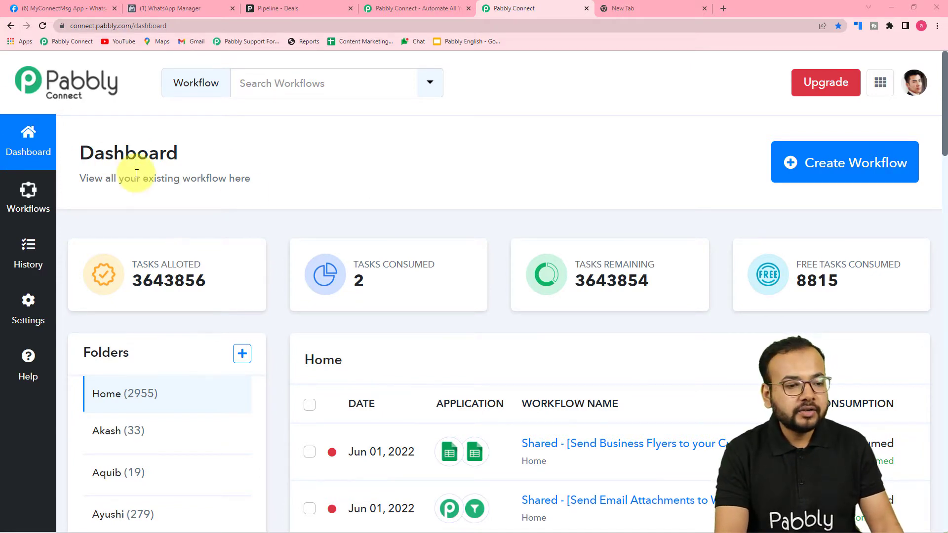
Step: From the dashboard, create a workflow named 'Pipedrive to WhatsApp Automation'
{"action": "left_click", "coordinate": [417, 6]}
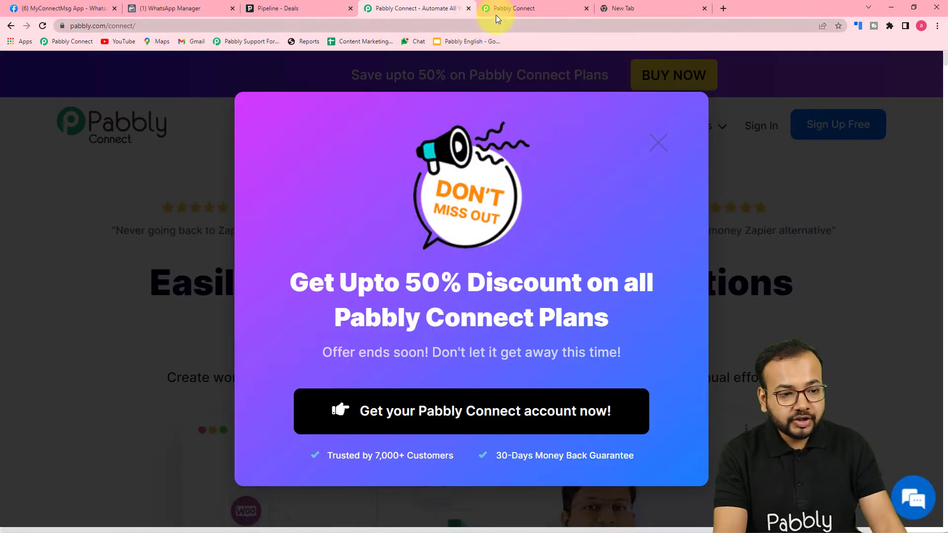
{"action": "left_click", "coordinate": [502, 13]}
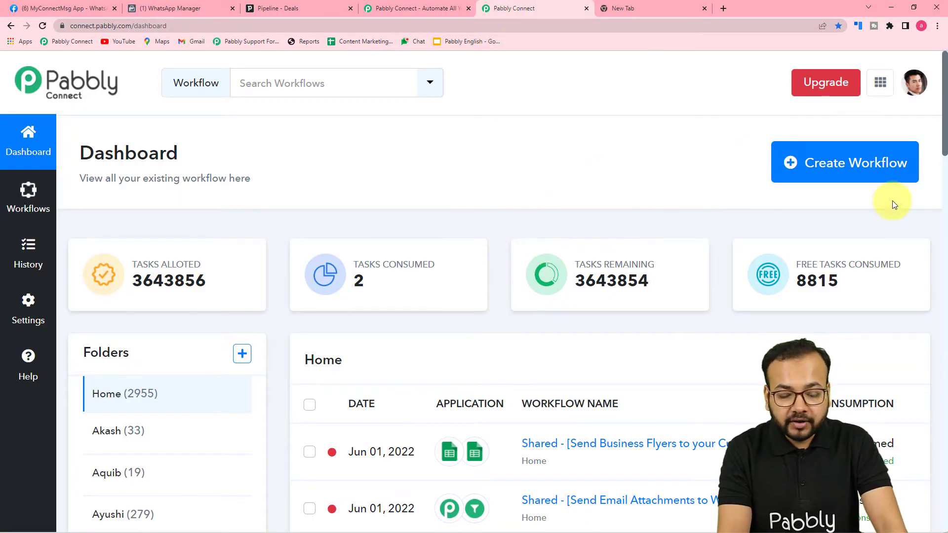
{"action": "left_click", "coordinate": [861, 167]}
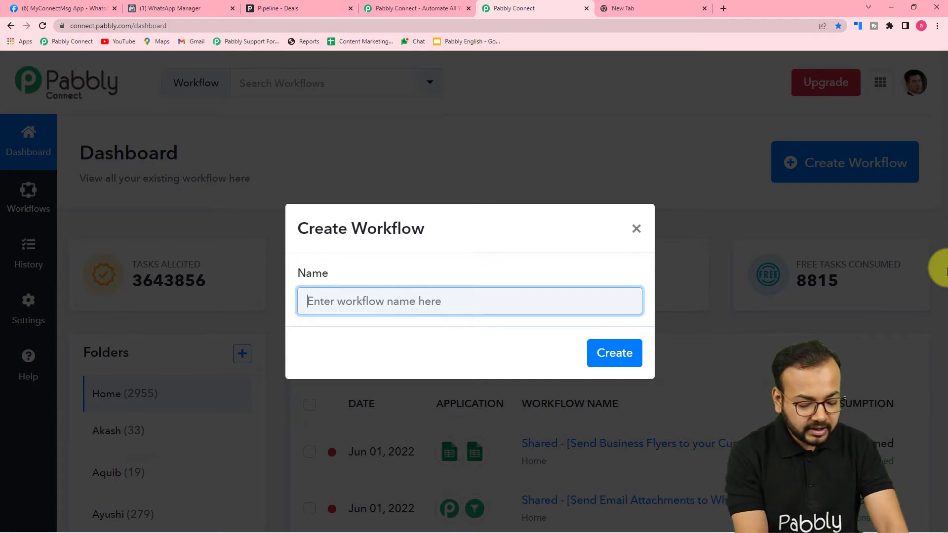
{"action": "type", "text": "Pipedrive to WhatsApp Aut"}
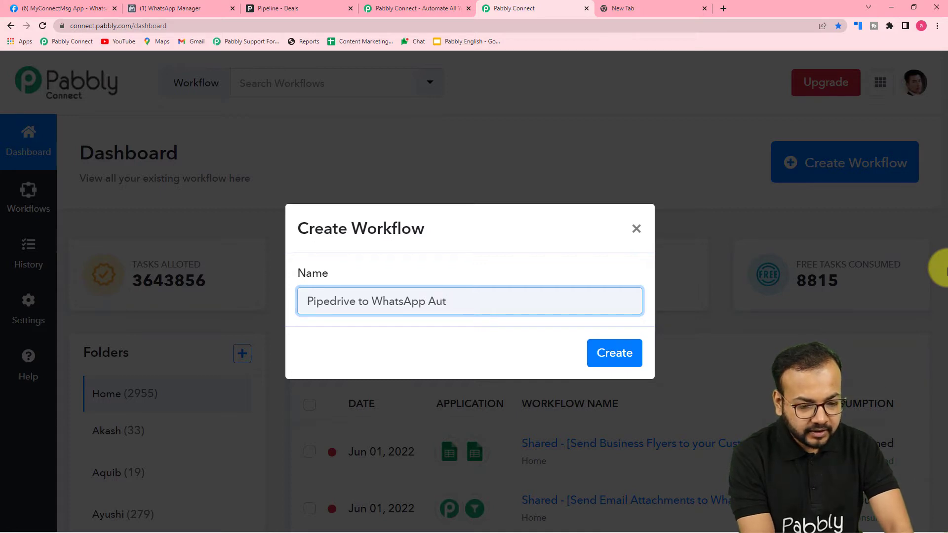
{"action": "type", "text": "io"}
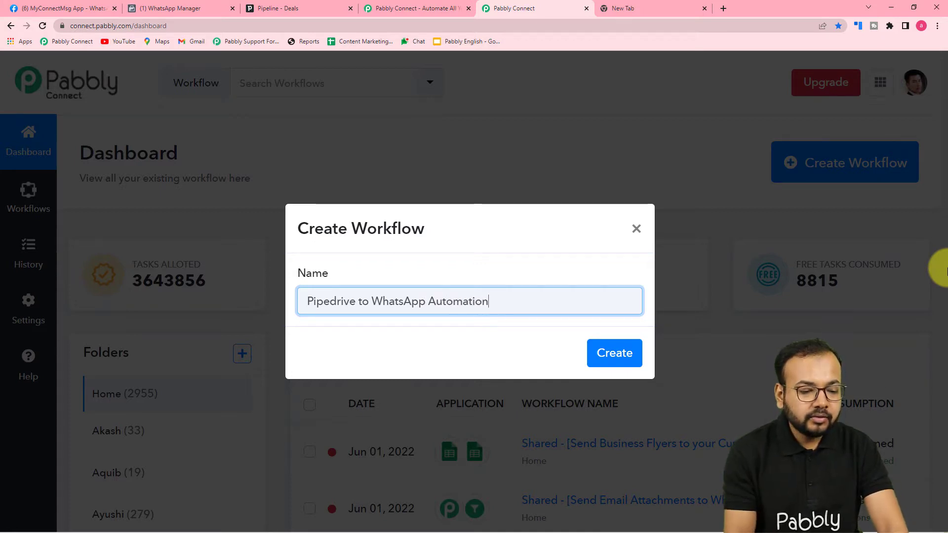
{"action": "type", "text": "n"}
{"action": "left_click", "coordinate": [612, 353]}
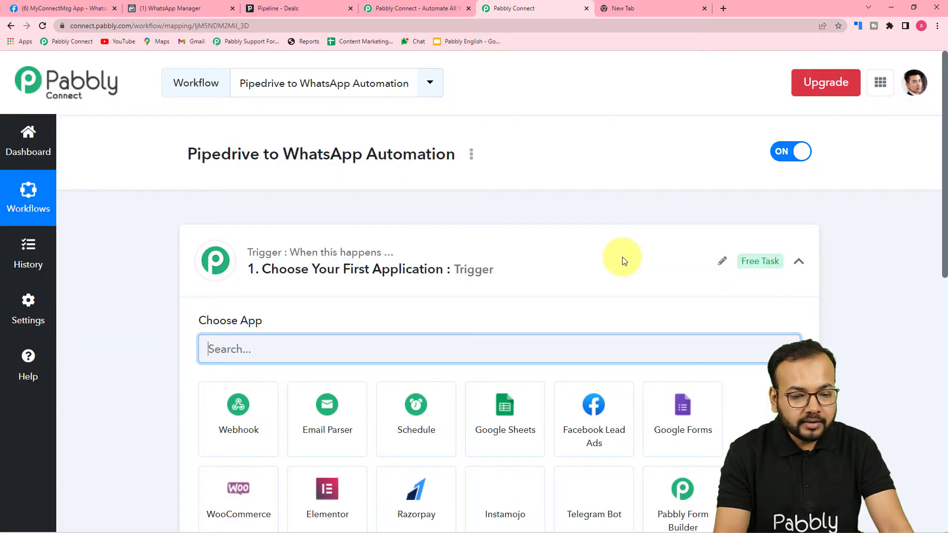
Step: Set the trigger app to PipeDrive with the New Deal event and begin connecting an account
{"action": "left_click", "coordinate": [802, 262]}
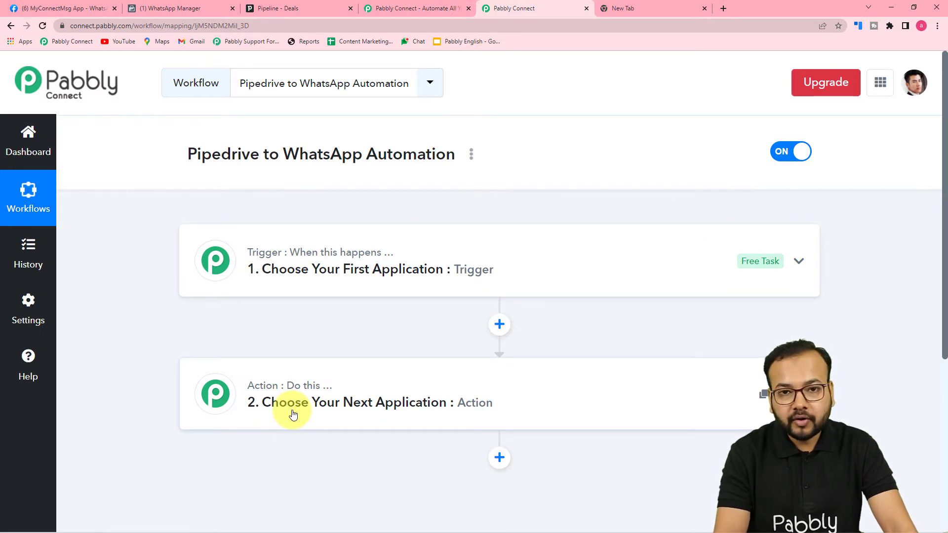
{"action": "left_click", "coordinate": [296, 267]}
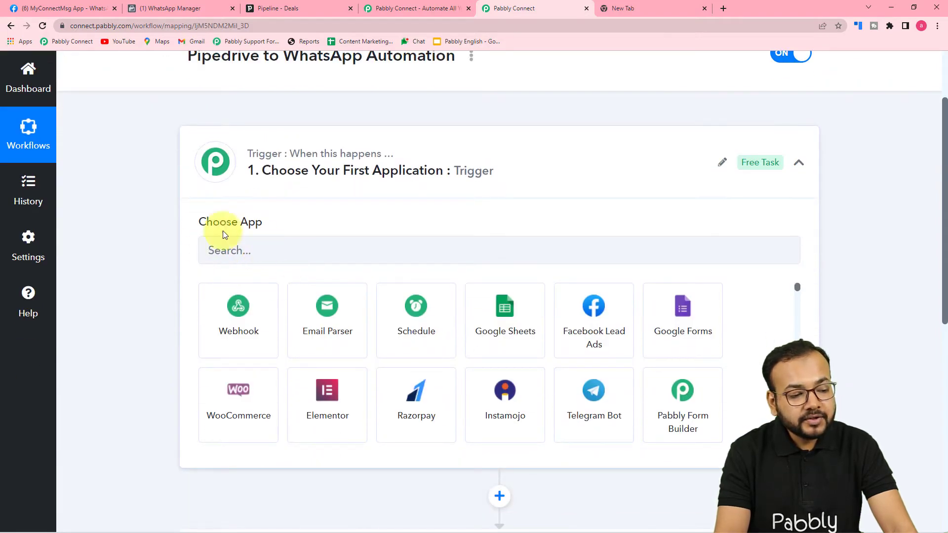
{"action": "left_click", "coordinate": [307, 249]}
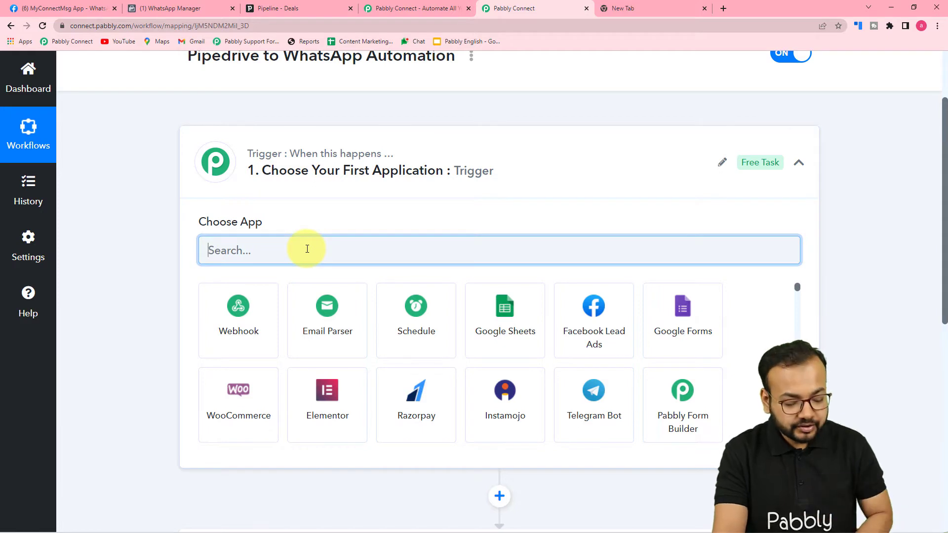
{"action": "type", "text": "p"}
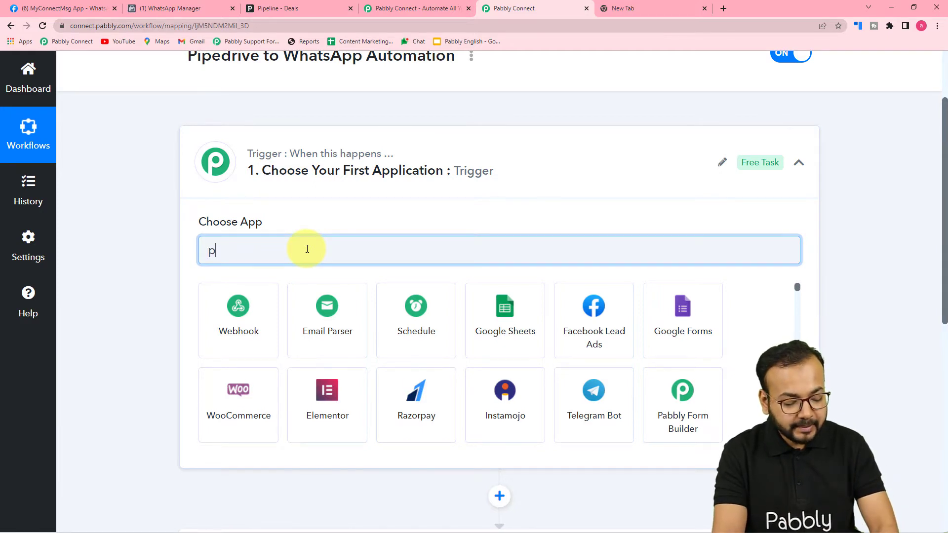
{"action": "type", "text": "ip"}
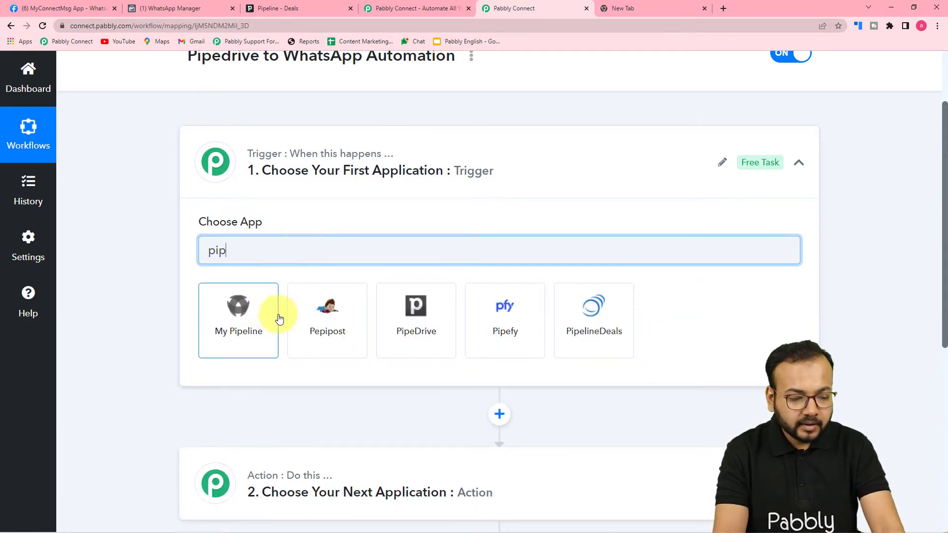
{"action": "left_click", "coordinate": [419, 332]}
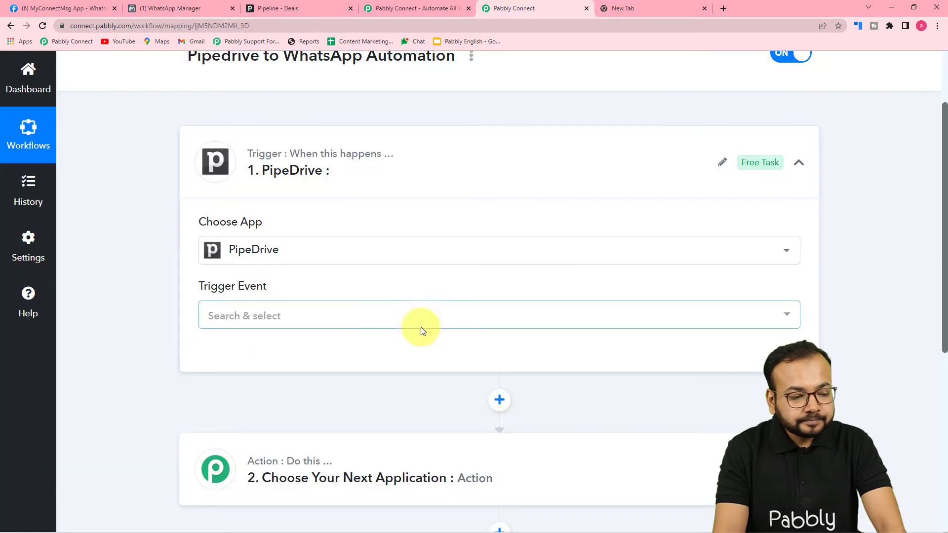
{"action": "scroll", "coordinate": [296, 271], "scroll_direction": "down", "scroll_amount": 2}
{"action": "left_click", "coordinate": [271, 221]}
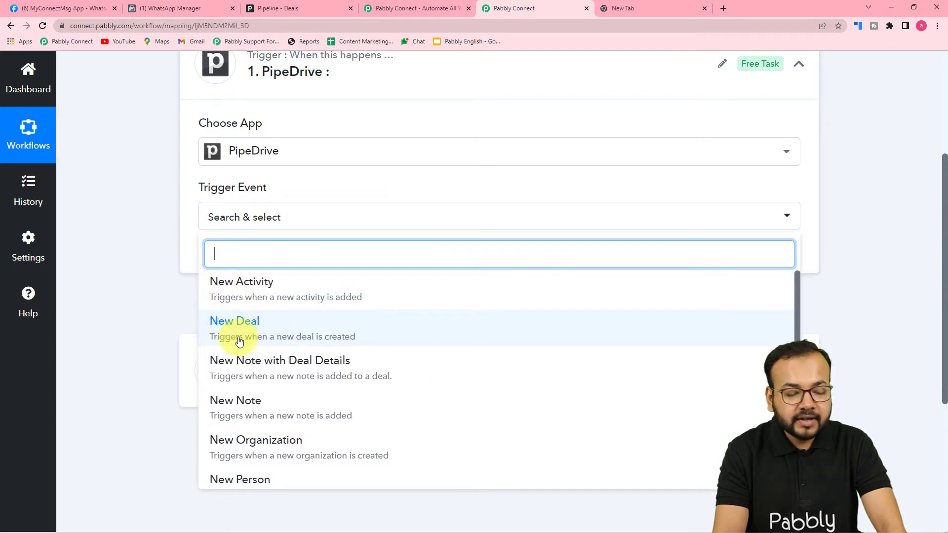
{"action": "left_click", "coordinate": [302, 332]}
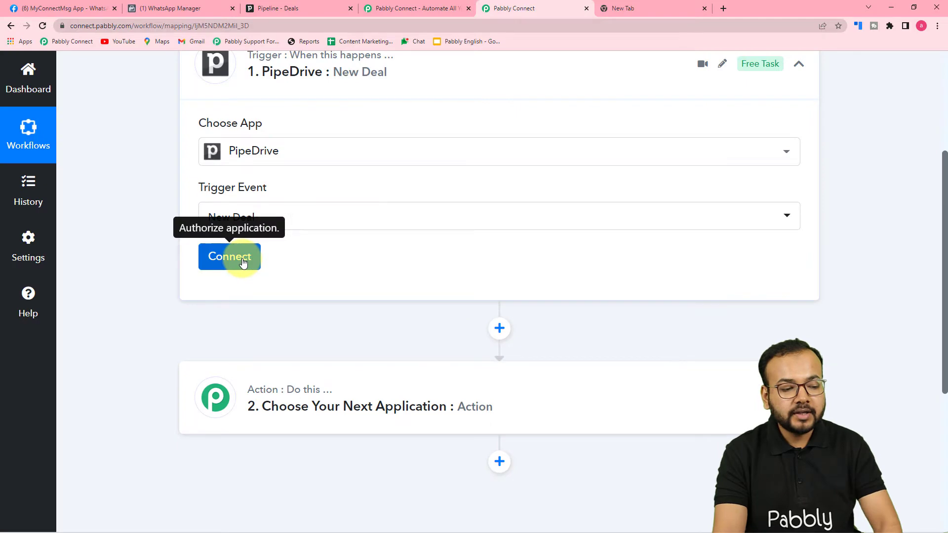
{"action": "left_click", "coordinate": [242, 258]}
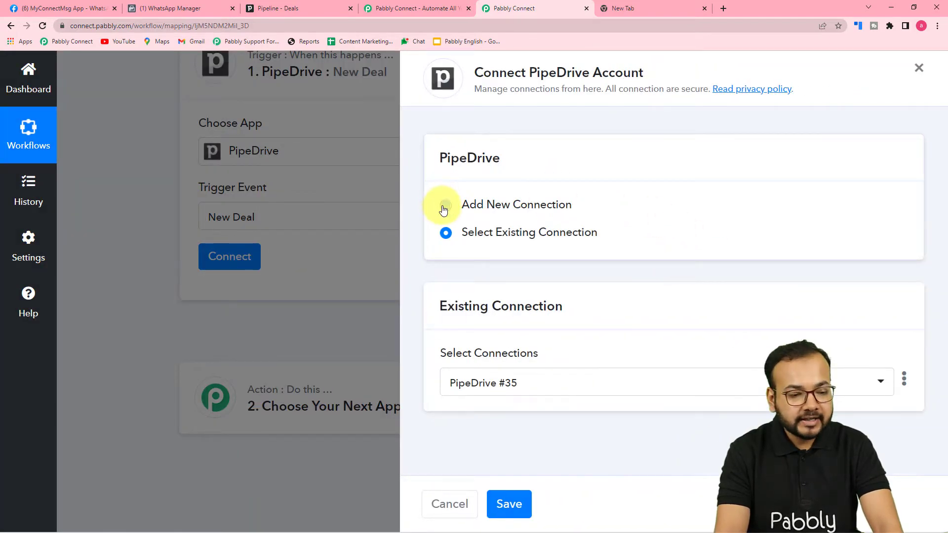
Step: Choose Add New Connection for PipeDrive, then go to the Pipedrive tab for the token
{"action": "left_click", "coordinate": [445, 206]}
{"action": "scroll", "coordinate": [467, 324], "scroll_direction": "down", "scroll_amount": 1}
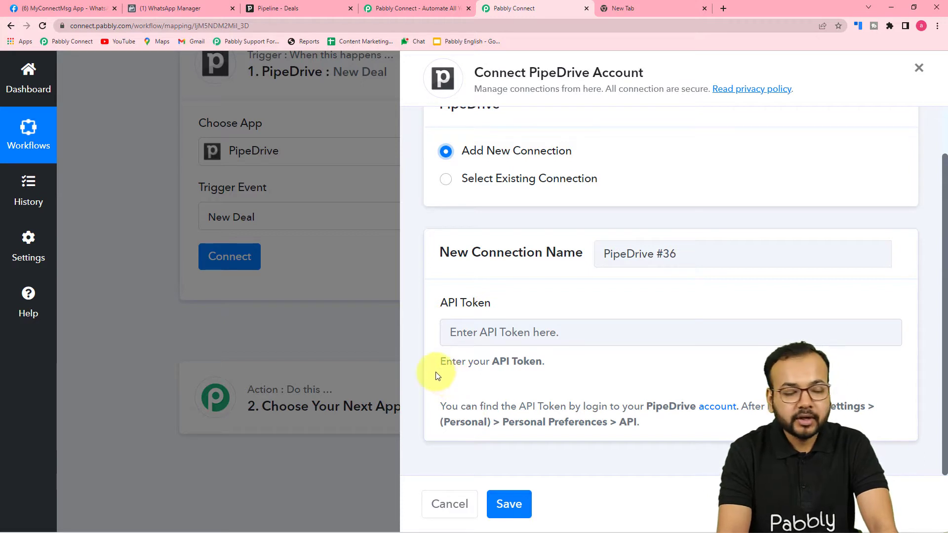
{"action": "left_click", "coordinate": [291, 9]}
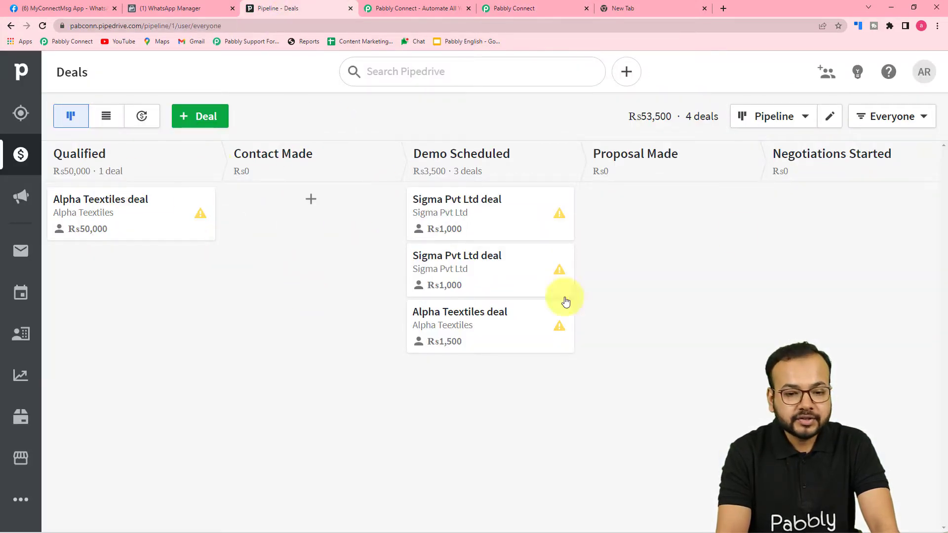
Step: Copy the personal API token from Pipedrive's Personal preferences API page
{"action": "left_click", "coordinate": [927, 79]}
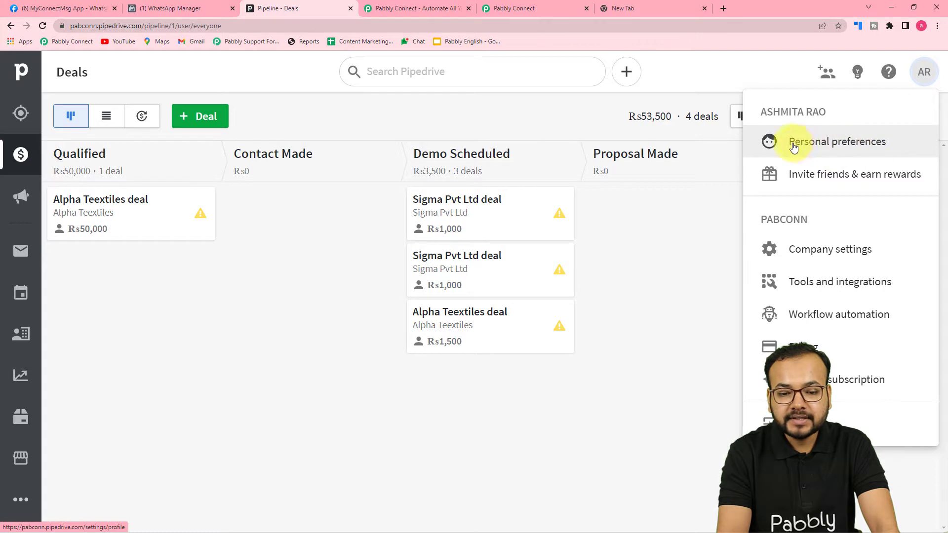
{"action": "left_click", "coordinate": [848, 149]}
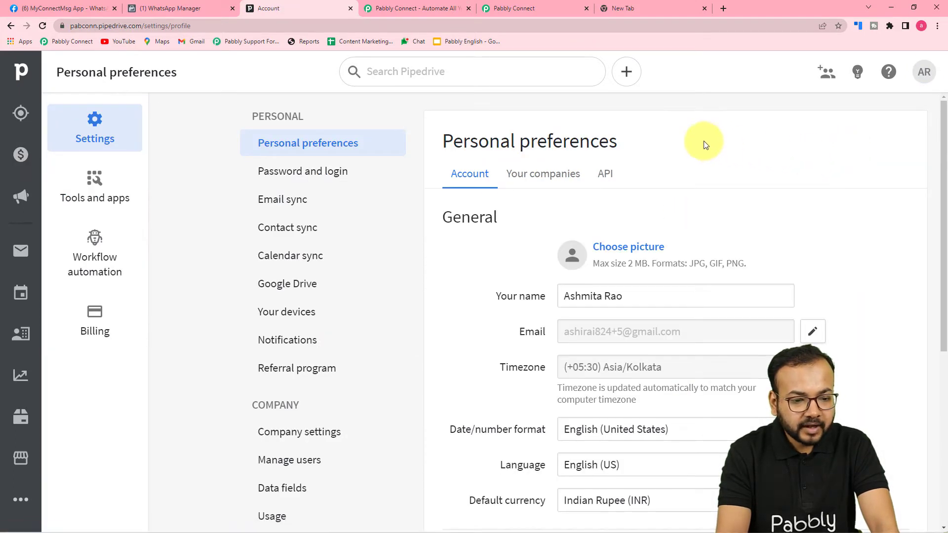
{"action": "left_click", "coordinate": [603, 177]}
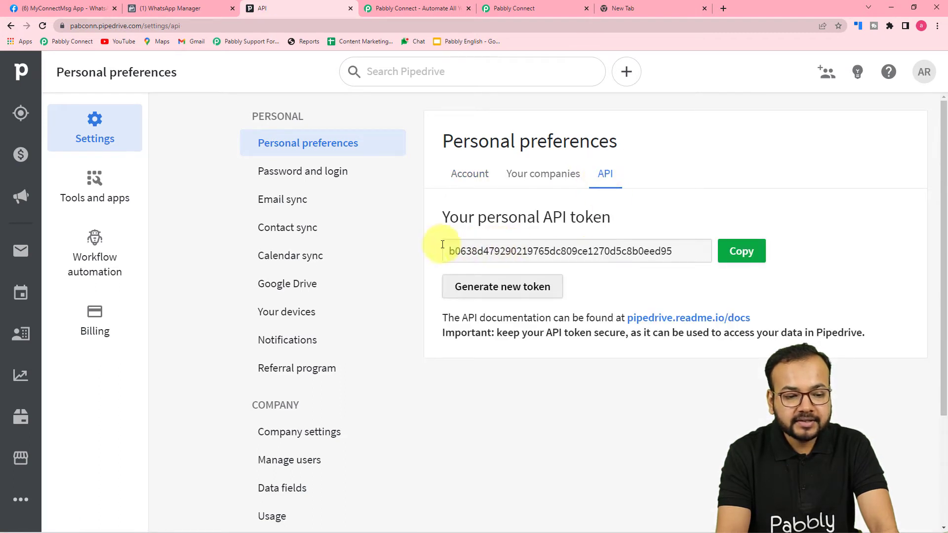
{"action": "left_click", "coordinate": [745, 253]}
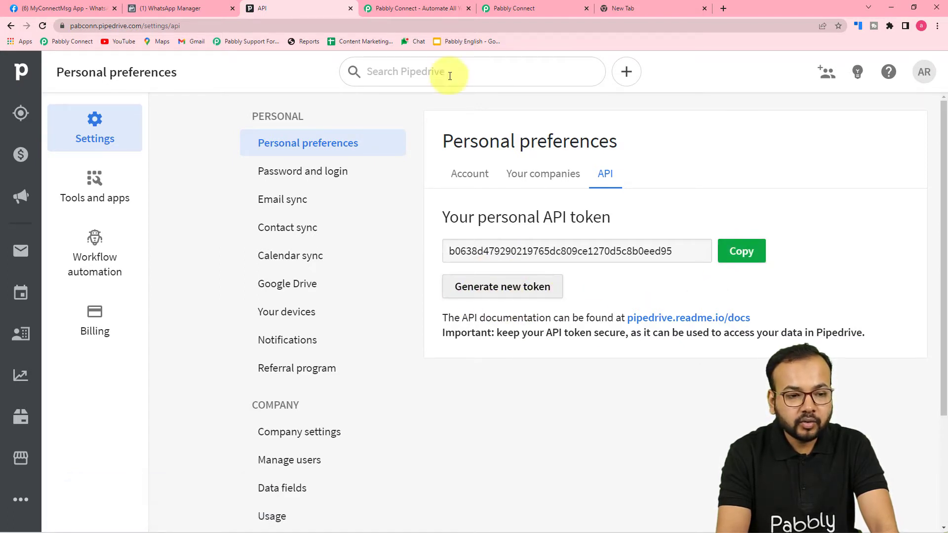
Step: Paste the token into Pabbly's API Token field and save the PipeDrive connection
{"action": "left_click", "coordinate": [502, 11]}
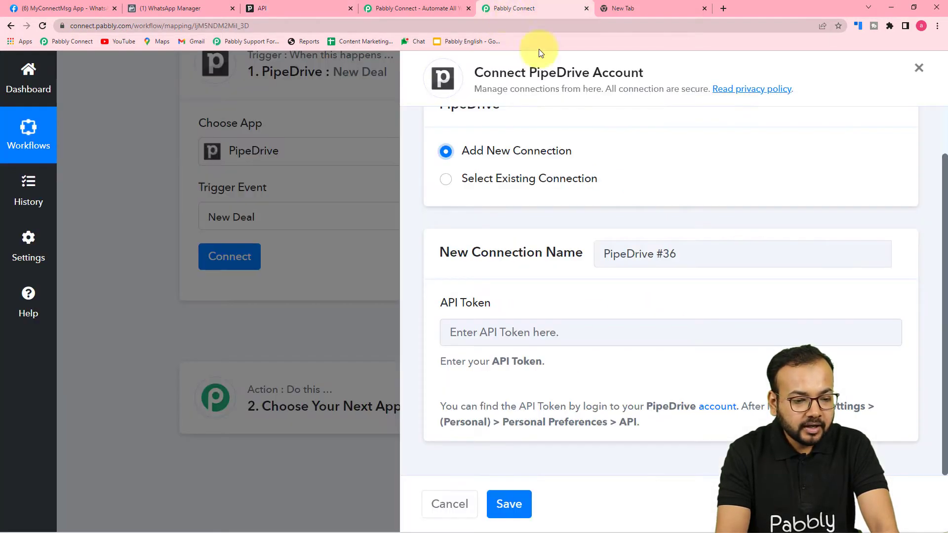
{"action": "right_click", "coordinate": [473, 325]}
{"action": "left_click", "coordinate": [501, 407]}
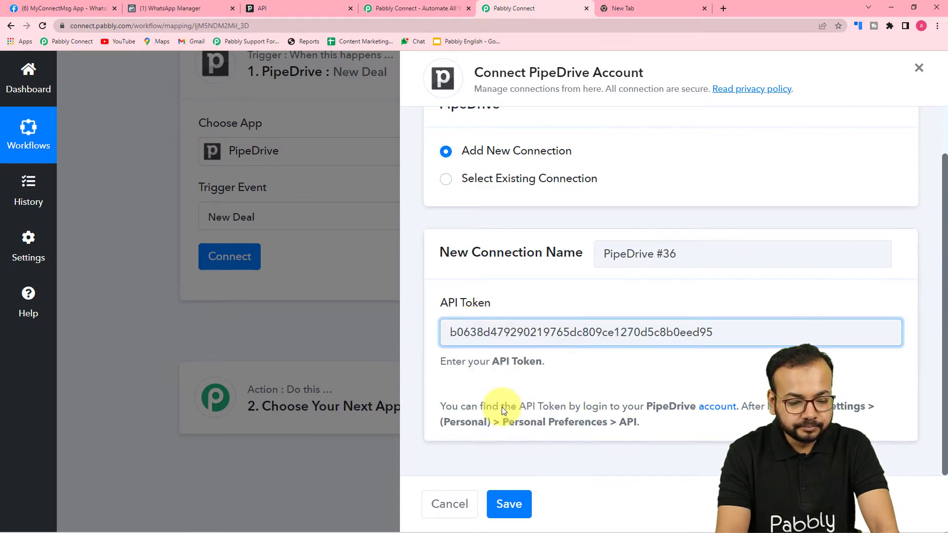
{"action": "left_click", "coordinate": [509, 503]}
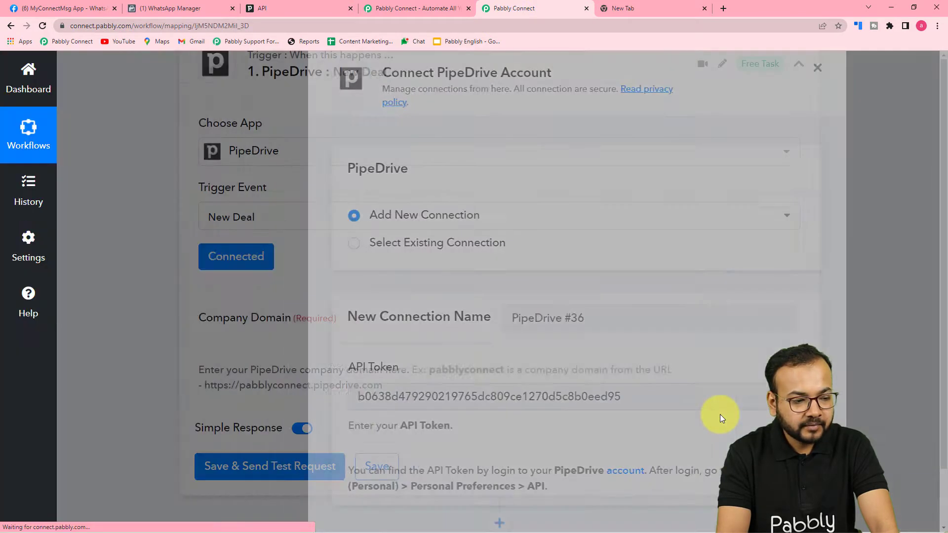
Step: Paste the Pipedrive page address into the Company Domain field
{"action": "scroll", "coordinate": [162, 311], "scroll_direction": "down", "scroll_amount": 1}
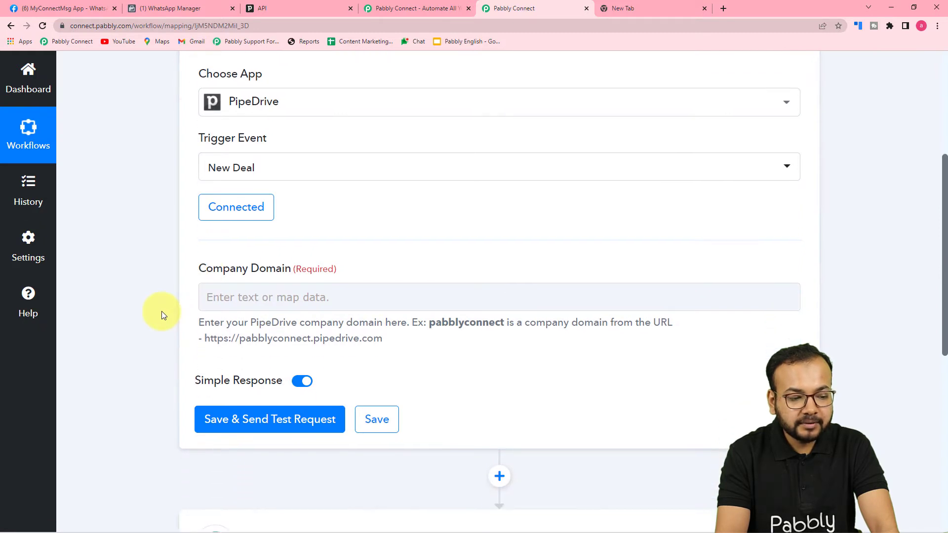
{"action": "scroll", "coordinate": [161, 311], "scroll_direction": "down", "scroll_amount": 2}
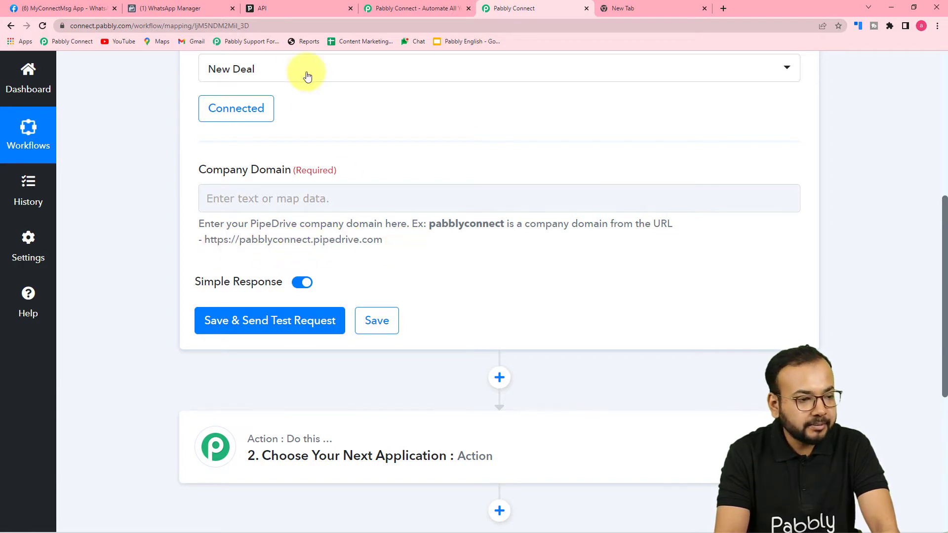
{"action": "left_click", "coordinate": [251, 7]}
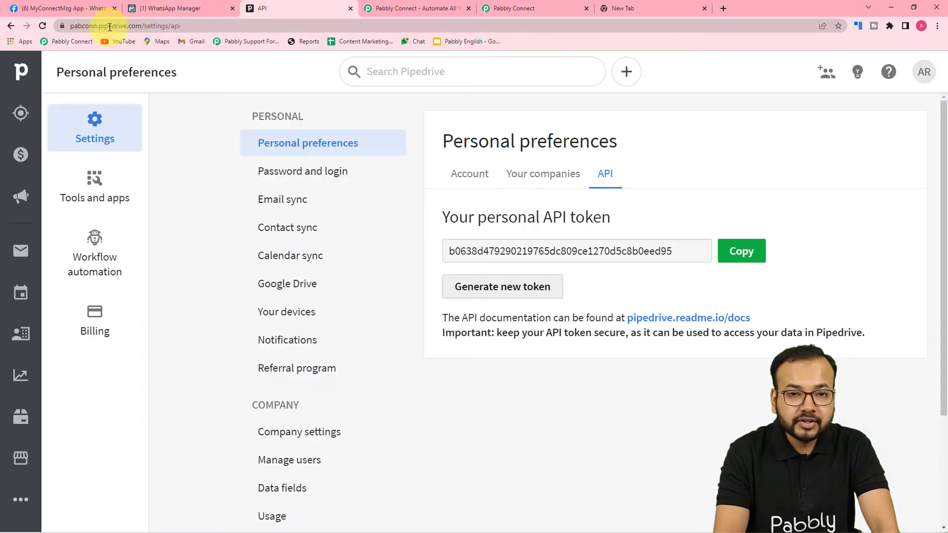
{"action": "left_click", "coordinate": [113, 26]}
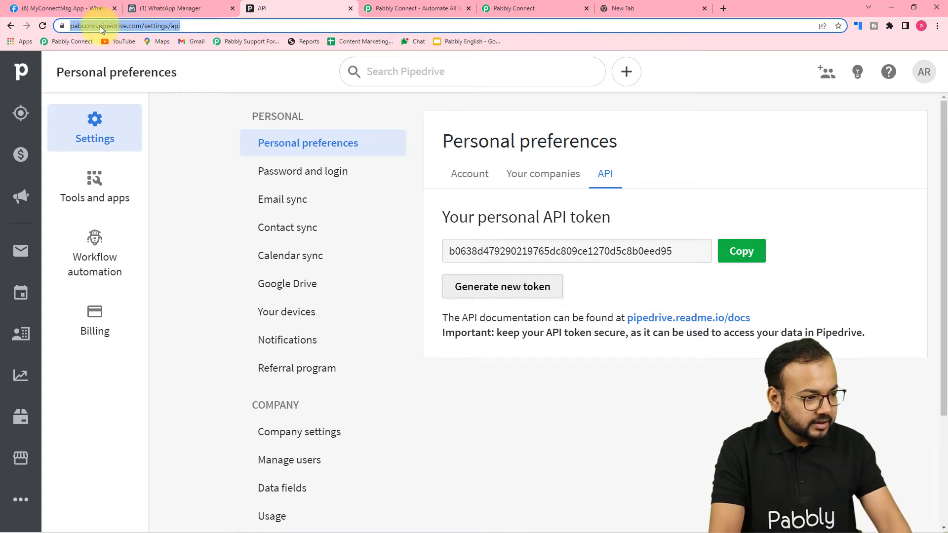
{"action": "left_click", "coordinate": [501, 8]}
{"action": "left_click", "coordinate": [270, 198]}
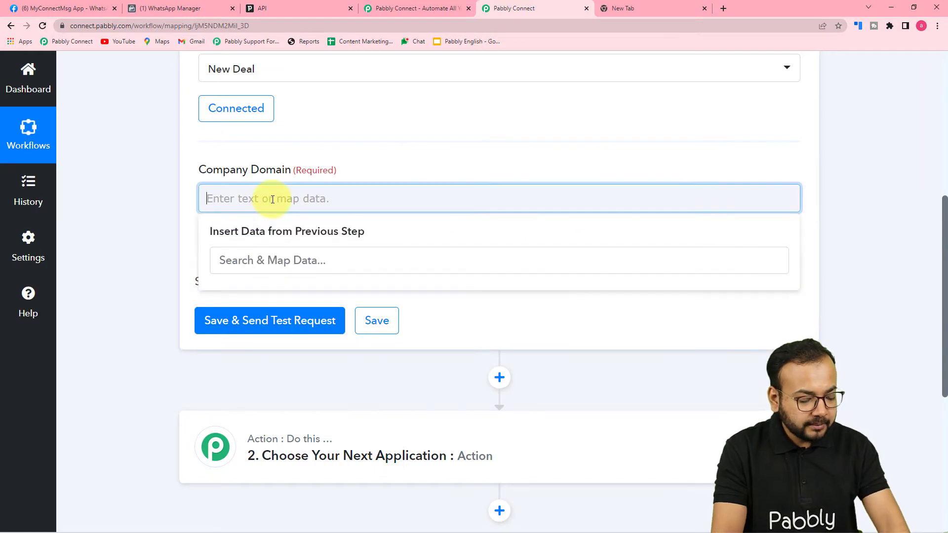
{"action": "key", "text": "ctrl+v"}
{"action": "left_click", "coordinate": [156, 205]}
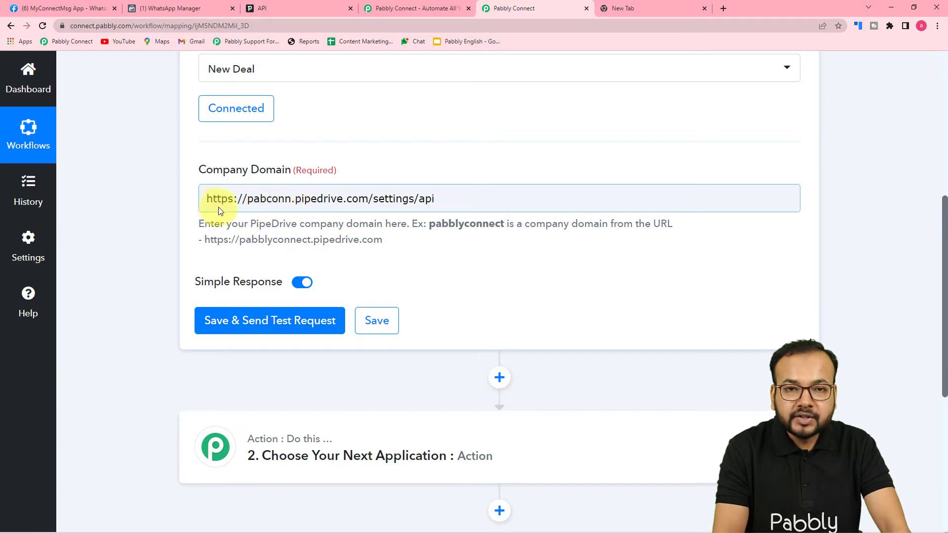
Step: Trim Company Domain down to 'pabconn' and save, sending a test request
{"action": "left_click", "coordinate": [244, 196]}
{"action": "key", "text": "BackSpace"}
{"action": "key", "text": "BackSpace"}
{"action": "key", "text": "BackSpace"}
{"action": "key", "text": "BackSpace"}
{"action": "key", "text": "BackSpace"}
{"action": "key", "text": "BackSpace"}
{"action": "key", "text": "BackSpace"}
{"action": "key", "text": "BackSpace"}
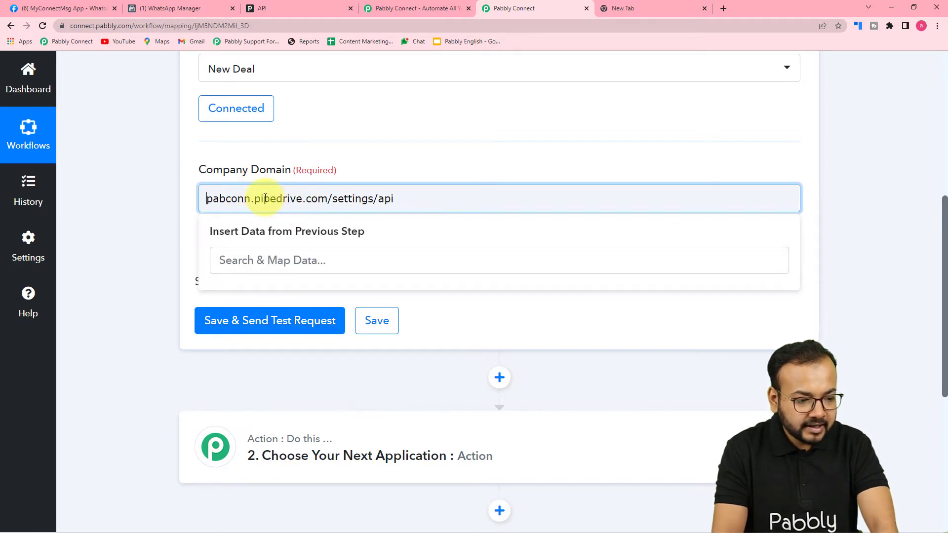
{"action": "key", "text": "Delete"}
{"action": "key", "text": "Delete"}
{"action": "key", "text": "Delete"}
{"action": "key", "text": "Delete"}
{"action": "key", "text": "Delete"}
{"action": "key", "text": "Delete"}
{"action": "key", "text": "Delete"}
{"action": "key", "text": "Delete"}
{"action": "key", "text": "Delete"}
{"action": "key", "text": "Delete"}
{"action": "key", "text": "Delete"}
{"action": "key", "text": "Delete"}
{"action": "key", "text": "Delete"}
{"action": "key", "text": "Delete"}
{"action": "key", "text": "Delete"}
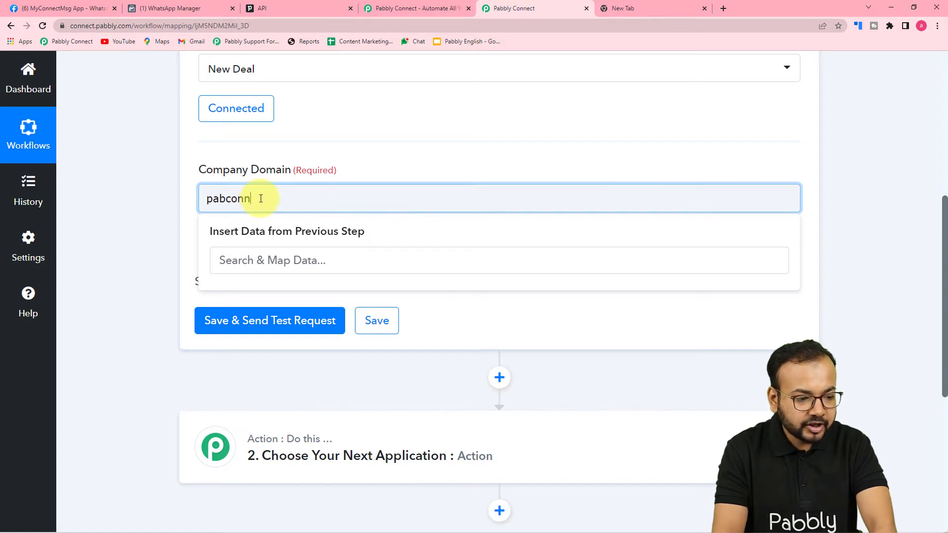
{"action": "left_click", "coordinate": [170, 200]}
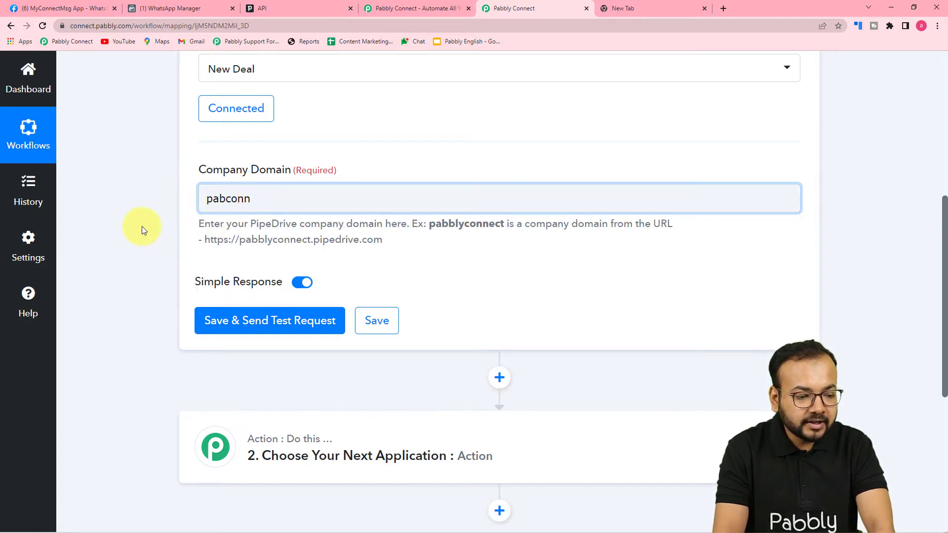
{"action": "left_click", "coordinate": [236, 321]}
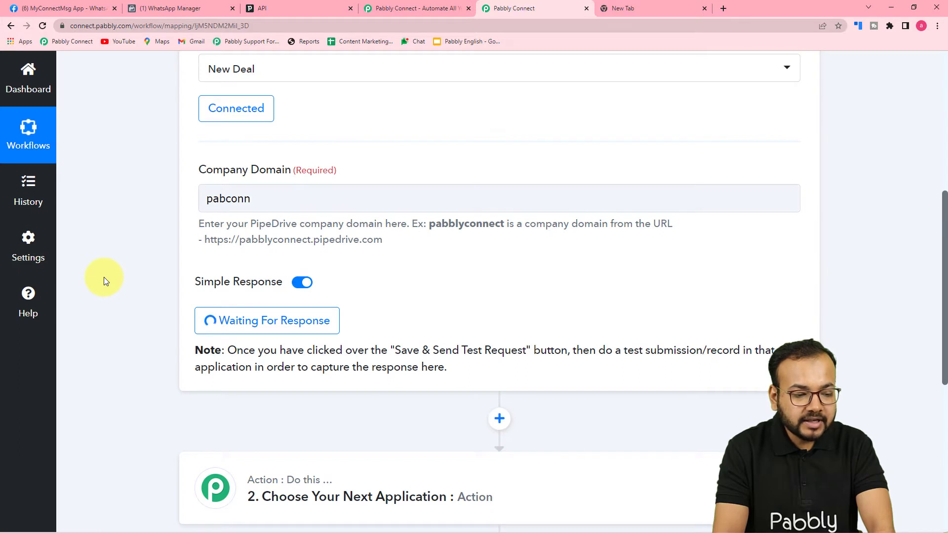
Step: Review the waiting trigger settings, then return to the Pipedrive API settings page
{"action": "scroll", "coordinate": [104, 281], "scroll_direction": "down", "scroll_amount": 1}
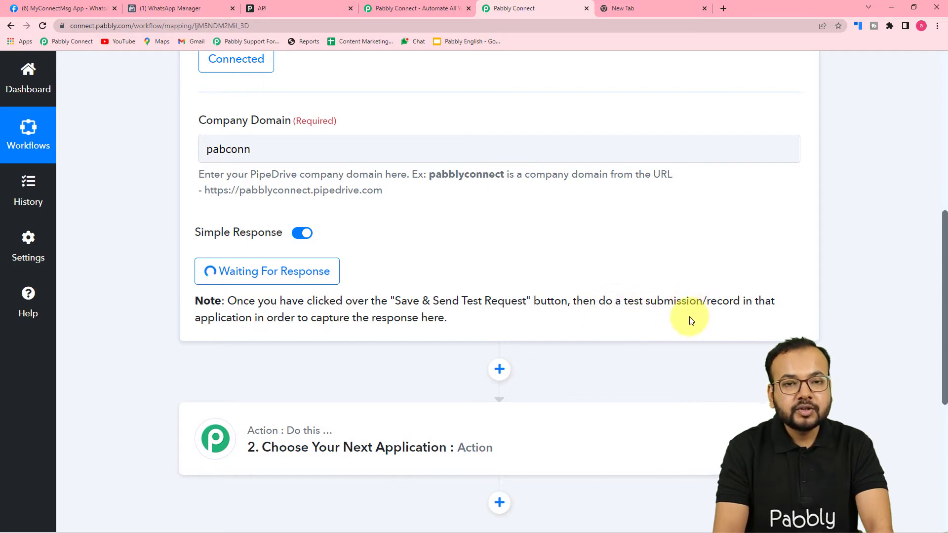
{"action": "scroll", "coordinate": [686, 316], "scroll_direction": "up", "scroll_amount": 5}
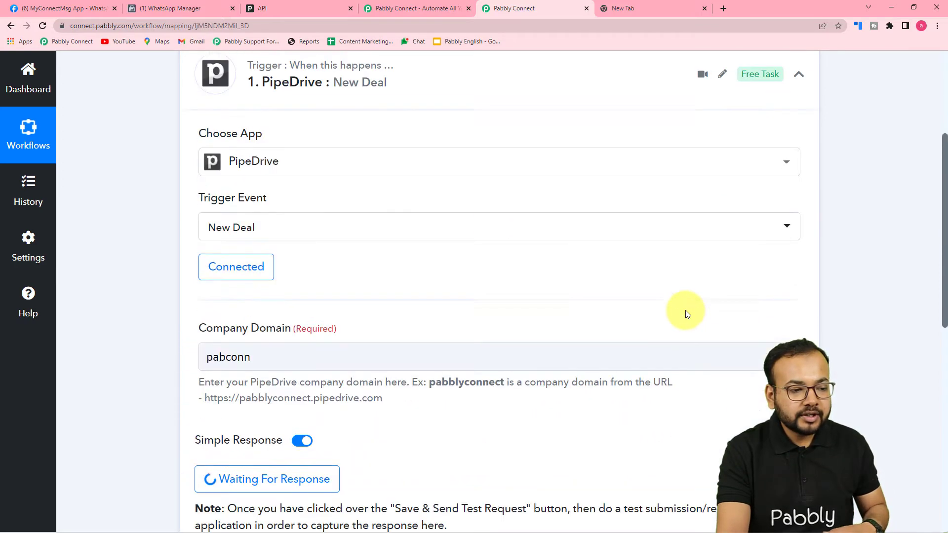
{"action": "scroll", "coordinate": [107, 272], "scroll_direction": "down", "scroll_amount": 3}
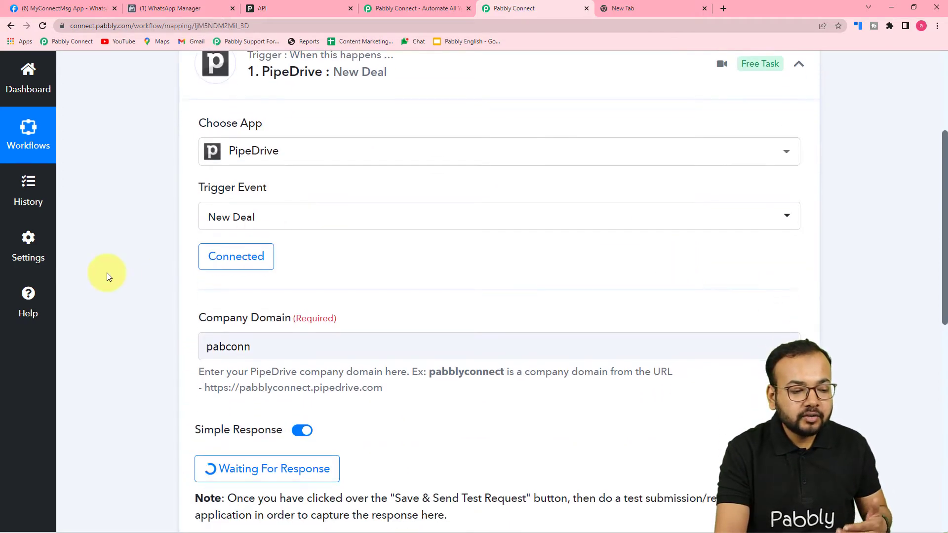
{"action": "scroll", "coordinate": [107, 272], "scroll_direction": "down", "scroll_amount": 2}
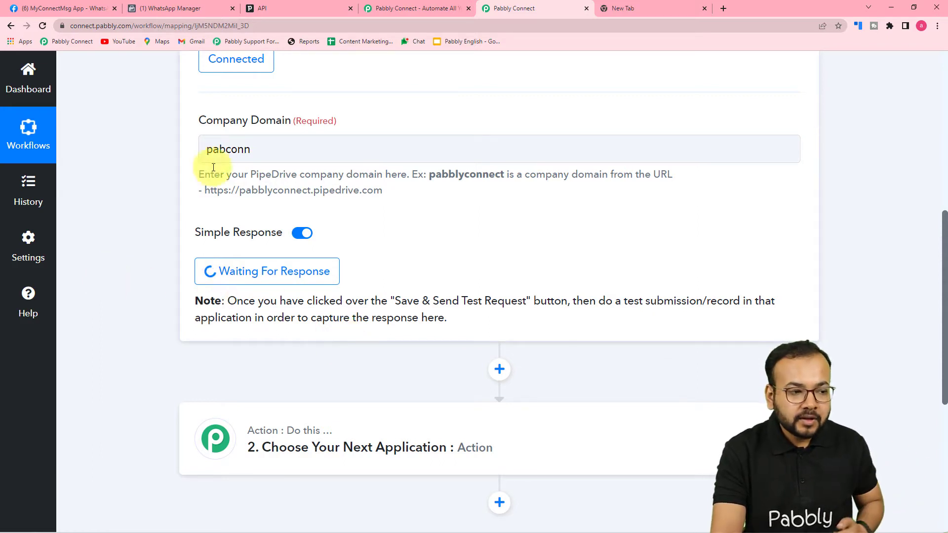
{"action": "left_click", "coordinate": [304, 7]}
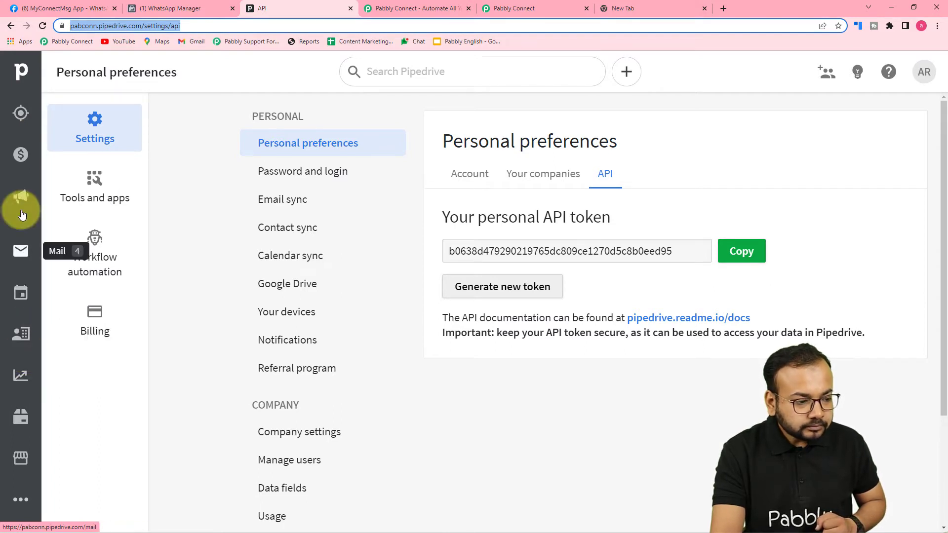
Step: Open Pipedrive's Deals pipeline board via the Pipedrive logo
{"action": "left_click", "coordinate": [22, 75]}
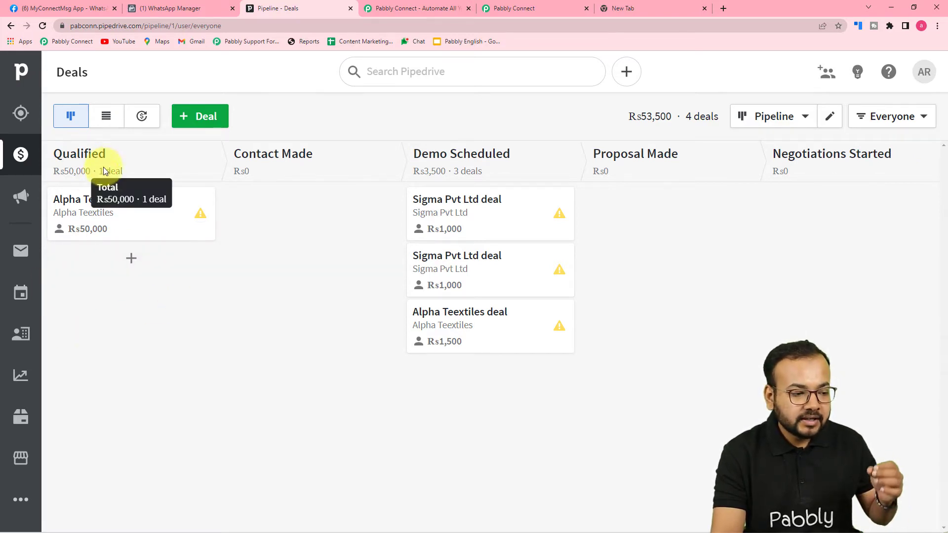
Step: Start a Qualified-stage deal with a new contact person and new organization Magnet brains
{"action": "left_click", "coordinate": [133, 259]}
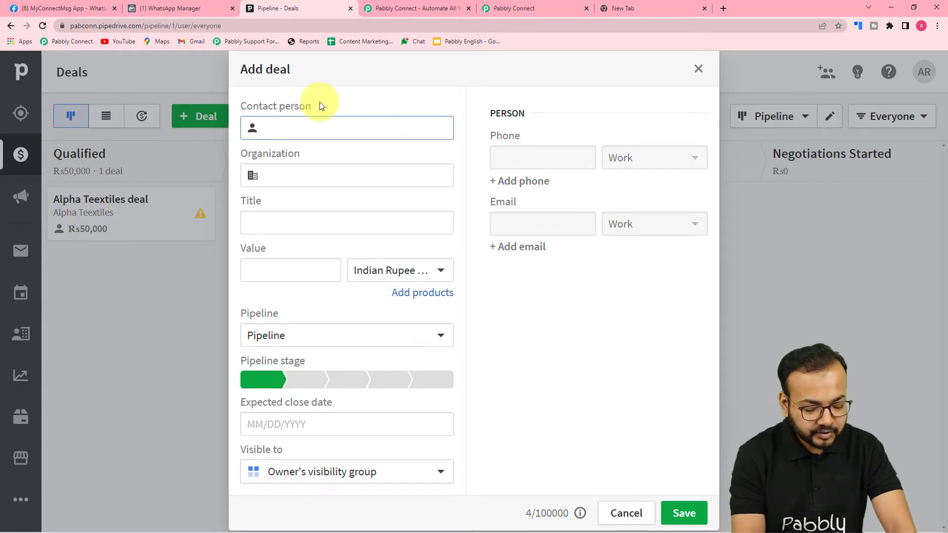
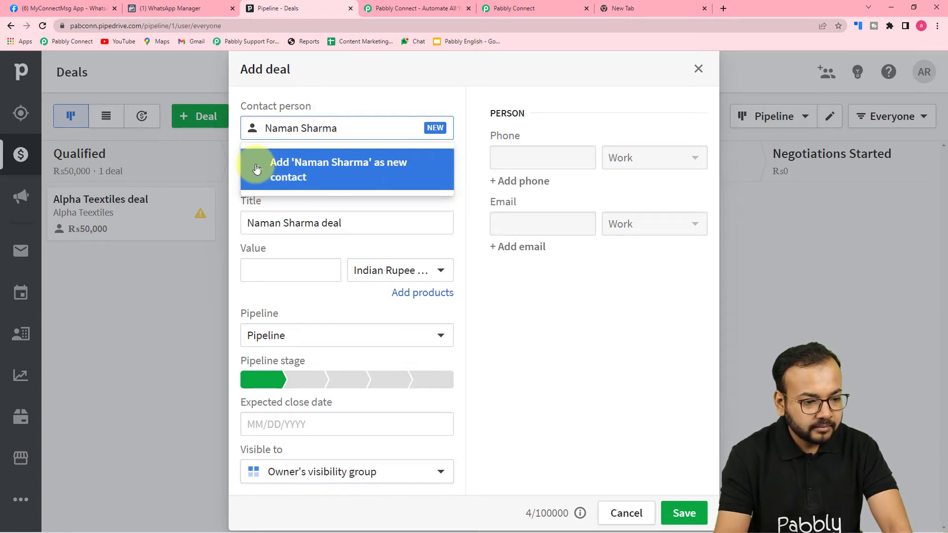
{"action": "left_click", "coordinate": [267, 168]}
{"action": "left_click", "coordinate": [290, 172]}
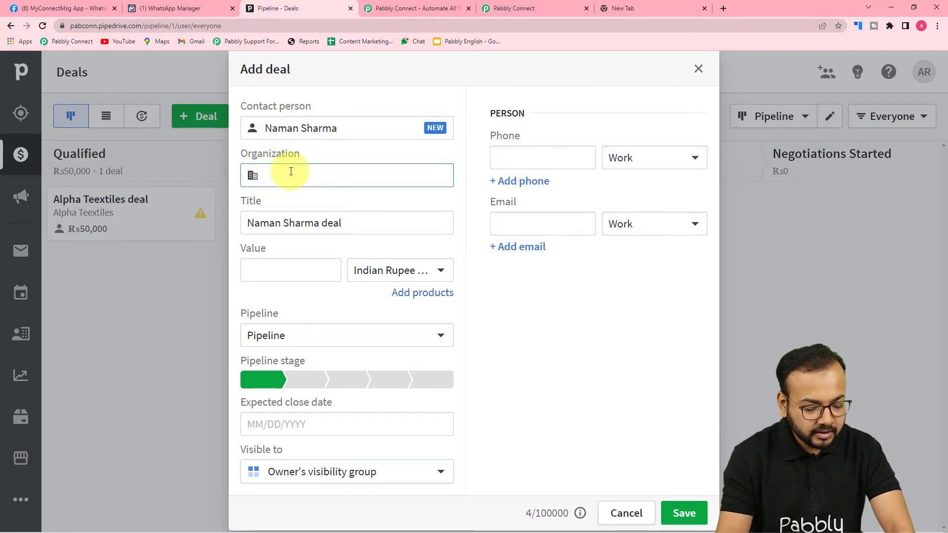
{"action": "type", "text": "Mag"}
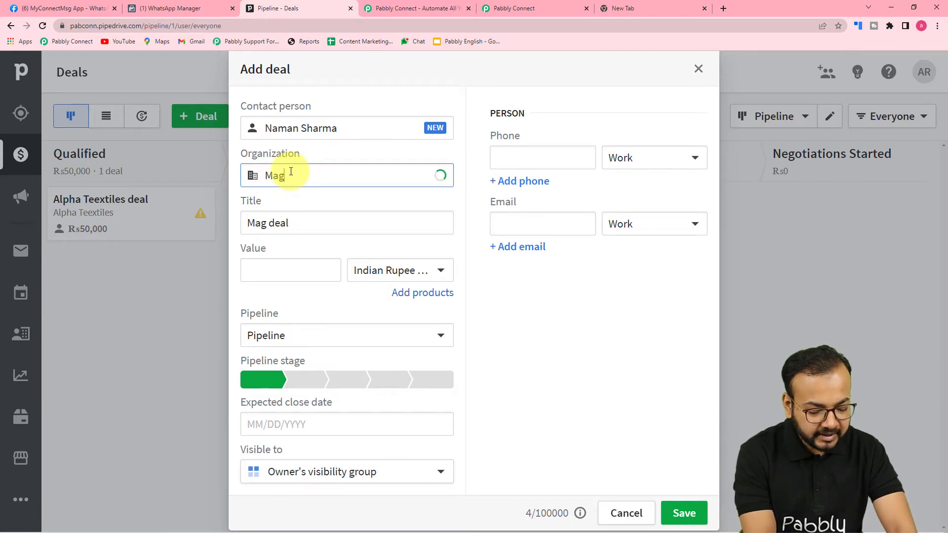
{"action": "type", "text": "net brains"}
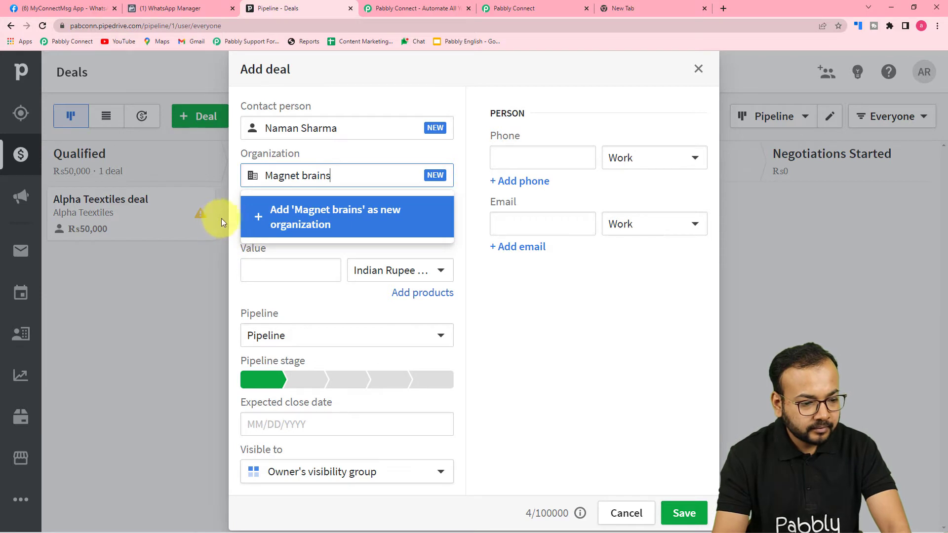
{"action": "left_click", "coordinate": [243, 220]}
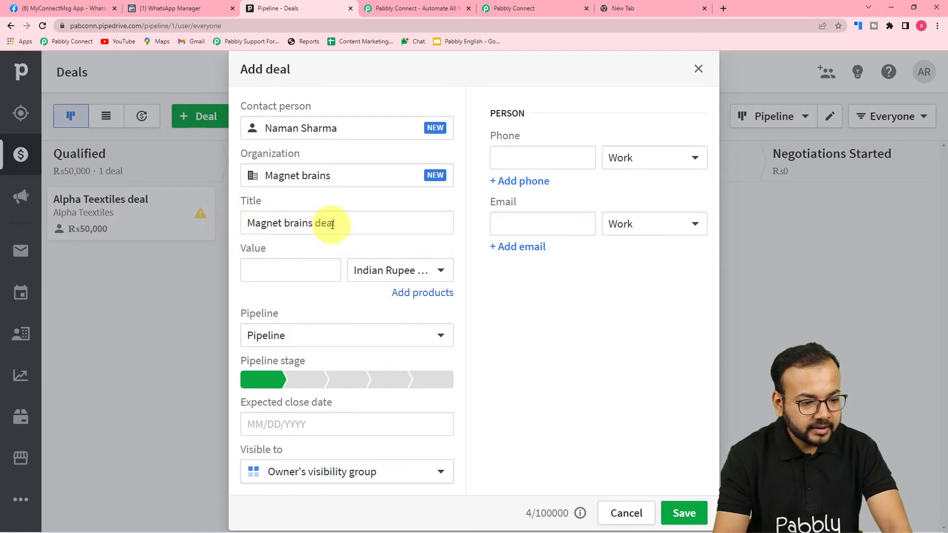
Step: Title the deal 'YouTube Channel', value it at 1000000, and keep the default Pipeline
{"action": "left_click", "coordinate": [337, 224]}
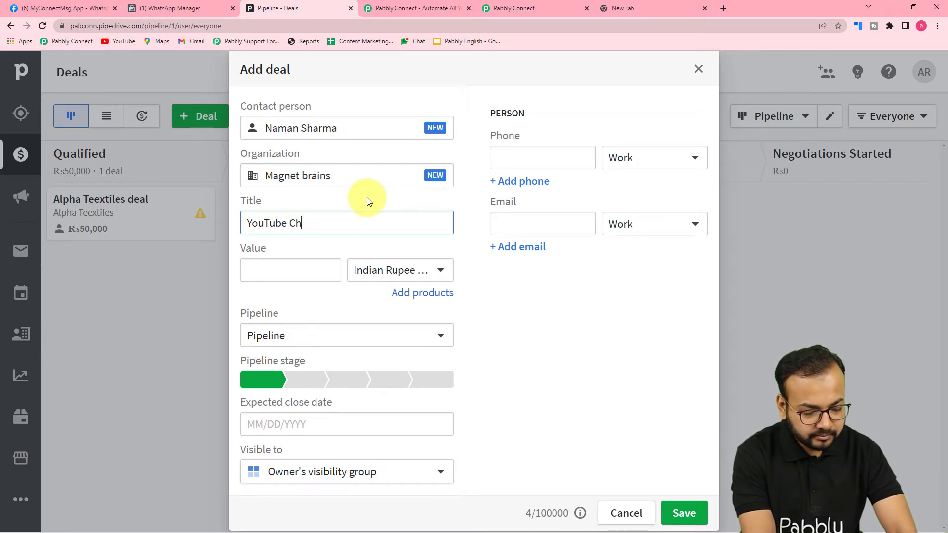
{"action": "type", "text": "el"}
{"action": "left_click", "coordinate": [314, 271]}
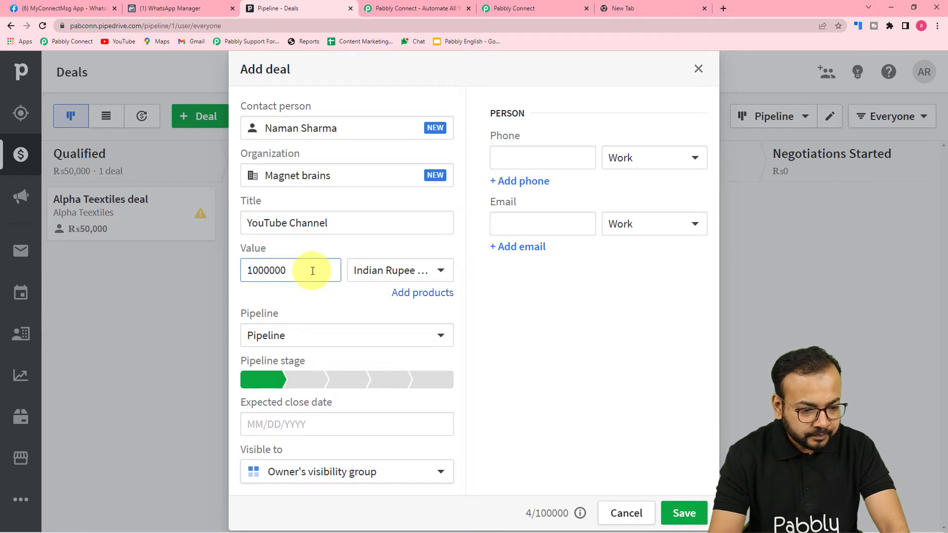
{"action": "left_click", "coordinate": [282, 304]}
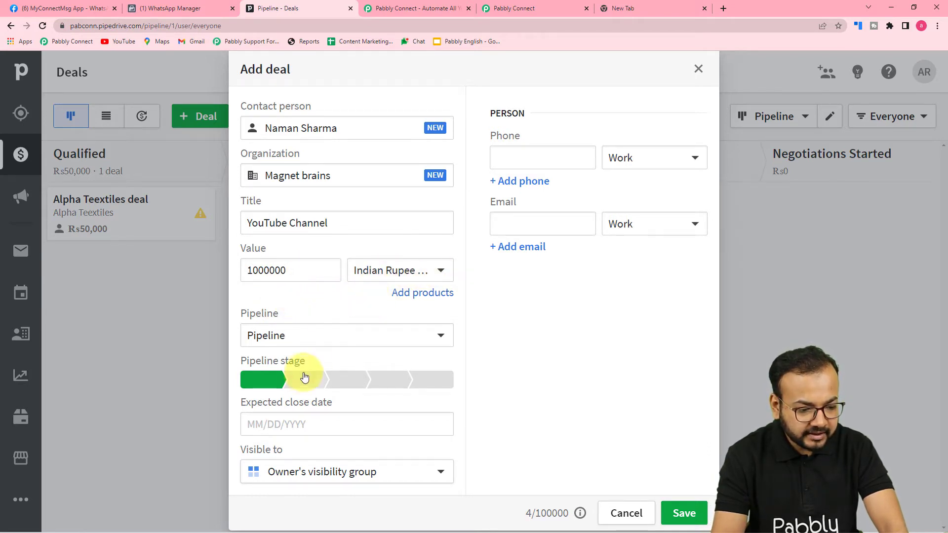
{"action": "left_click", "coordinate": [324, 338]}
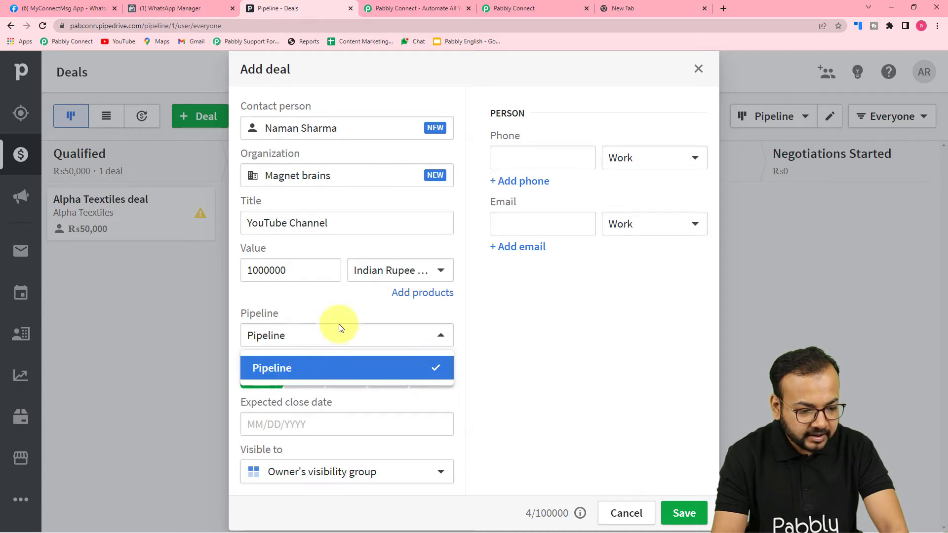
{"action": "left_click", "coordinate": [397, 293]}
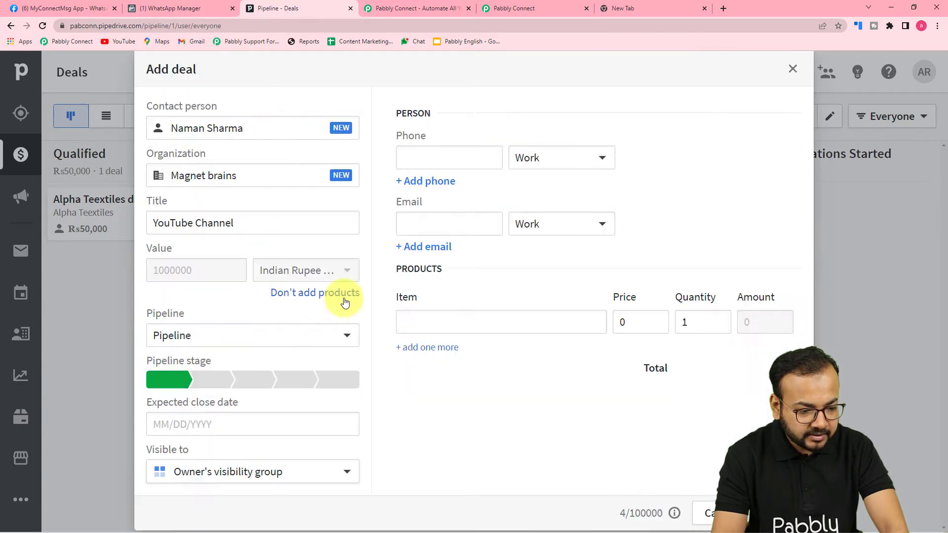
Step: Set close date 06/22/2022, enter the contact's phone number, and save the deal
{"action": "left_click", "coordinate": [174, 432]}
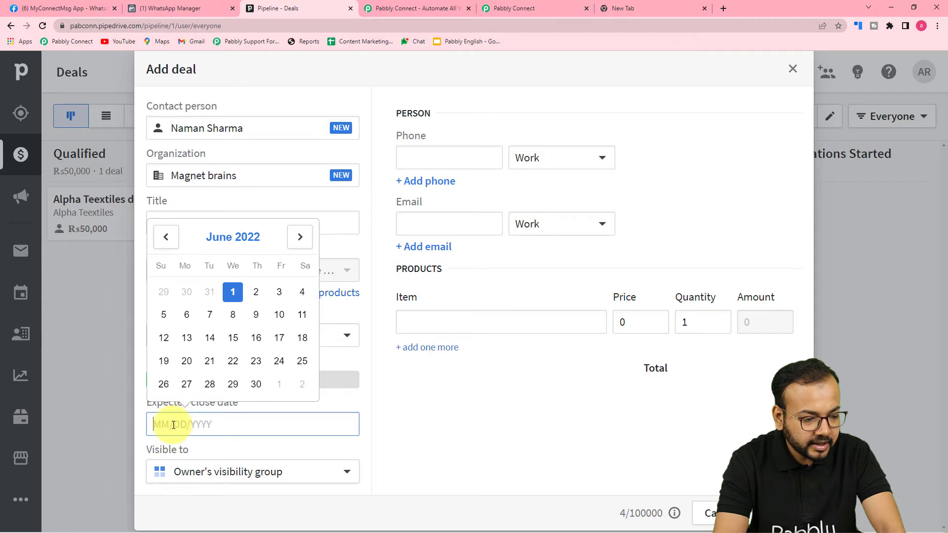
{"action": "left_click", "coordinate": [232, 364]}
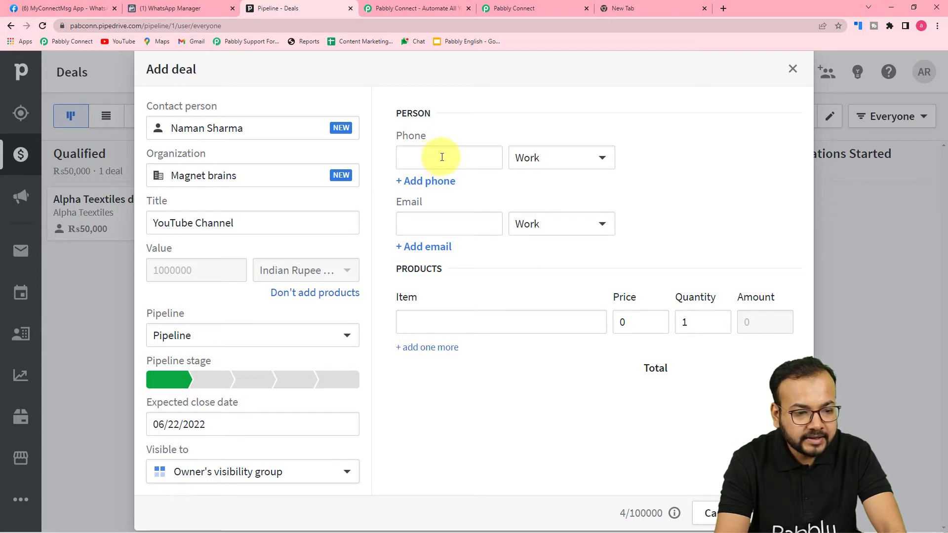
{"action": "left_click", "coordinate": [461, 164]}
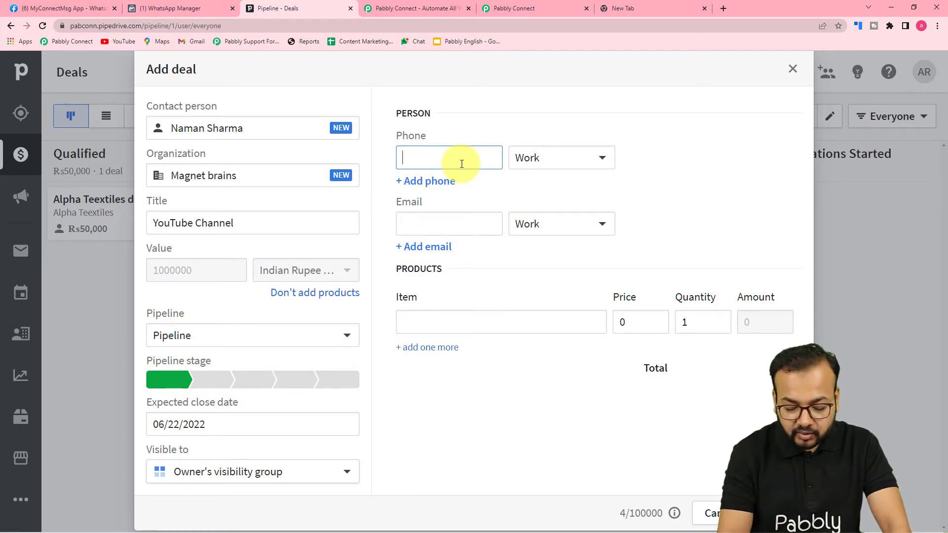
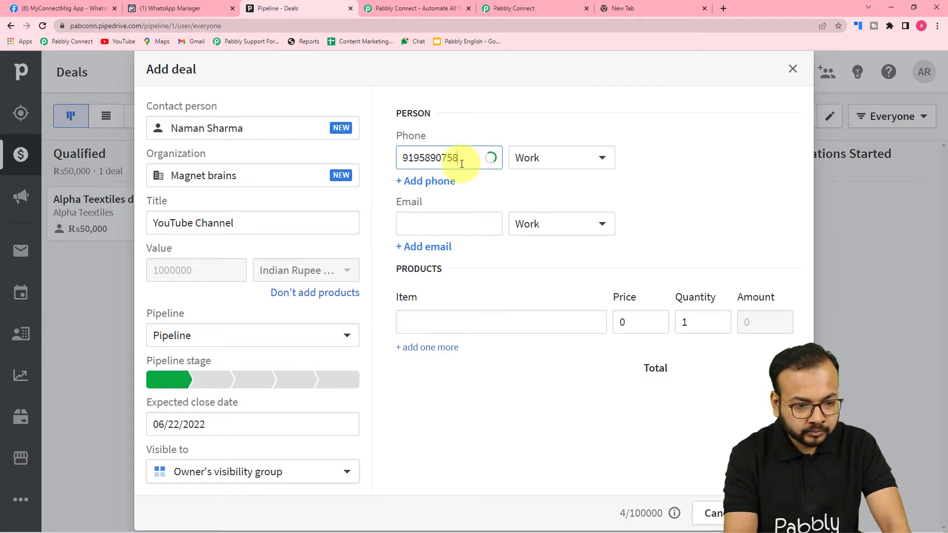
{"action": "left_click", "coordinate": [486, 202]}
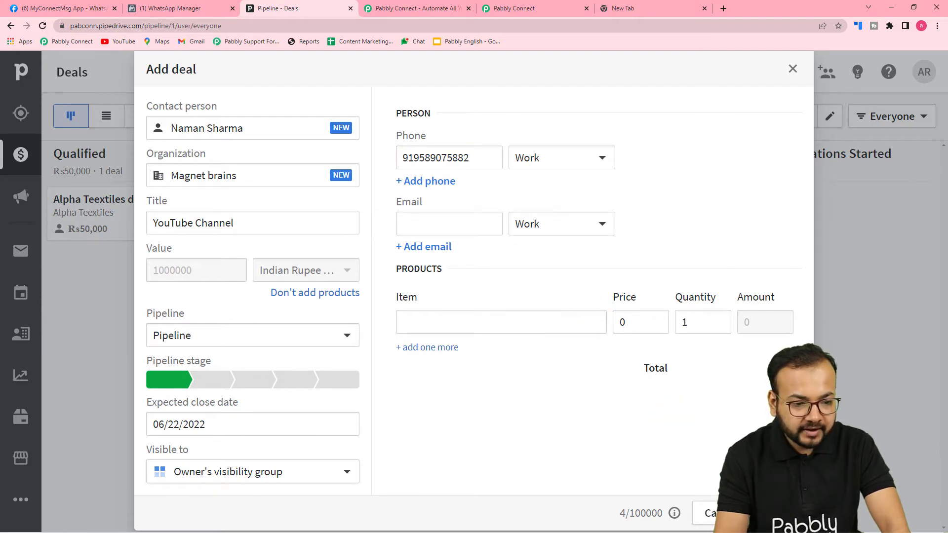
{"action": "left_click", "coordinate": [770, 514]}
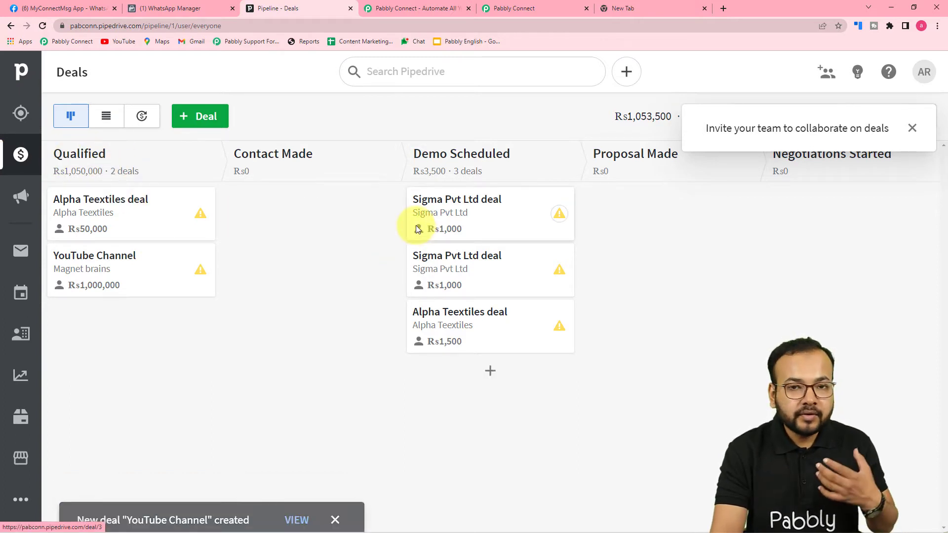
{"action": "left_click", "coordinate": [521, 4]}
{"action": "scroll", "coordinate": [162, 287], "scroll_direction": "down", "scroll_amount": 3}
{"action": "scroll", "coordinate": [162, 286], "scroll_direction": "down", "scroll_amount": 3}
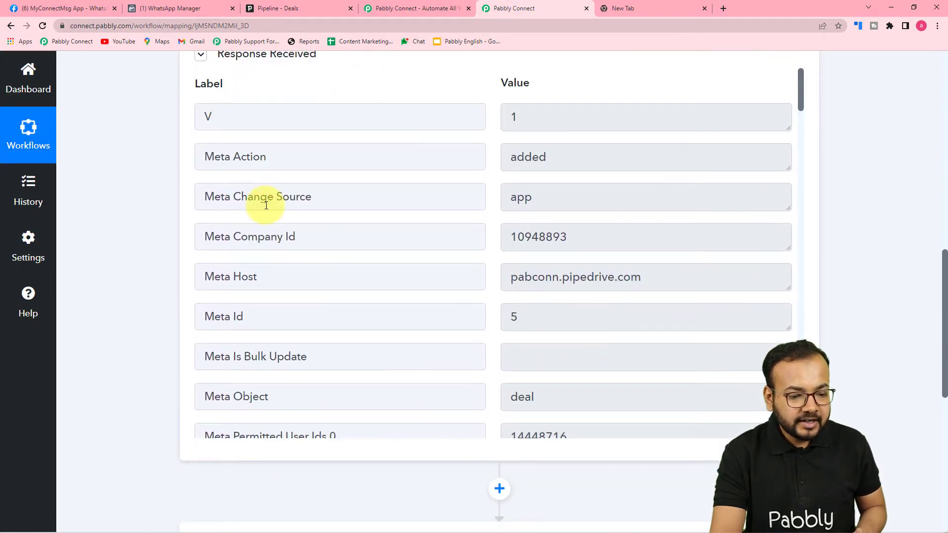
{"action": "scroll", "coordinate": [266, 205], "scroll_direction": "down", "scroll_amount": 5}
{"action": "scroll", "coordinate": [266, 205], "scroll_direction": "down", "scroll_amount": 6}
{"action": "scroll", "coordinate": [266, 205], "scroll_direction": "down", "scroll_amount": 8}
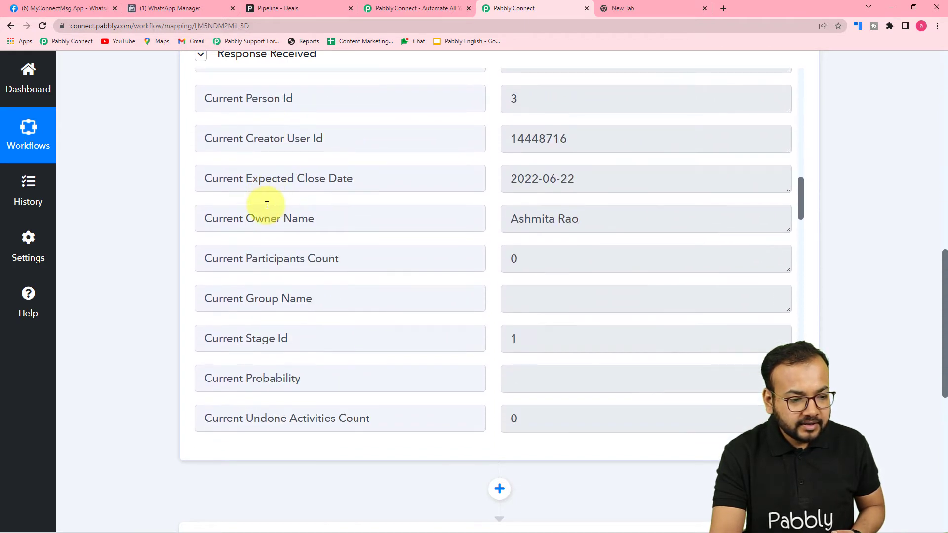
{"action": "scroll", "coordinate": [269, 203], "scroll_direction": "down", "scroll_amount": 2}
{"action": "scroll", "coordinate": [306, 181], "scroll_direction": "up", "scroll_amount": 2}
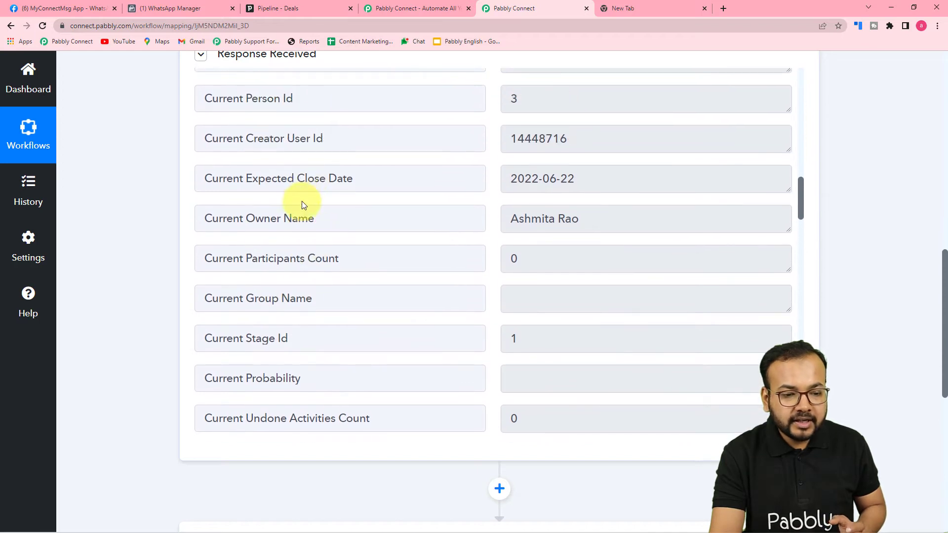
{"action": "scroll", "coordinate": [316, 207], "scroll_direction": "up", "scroll_amount": 2}
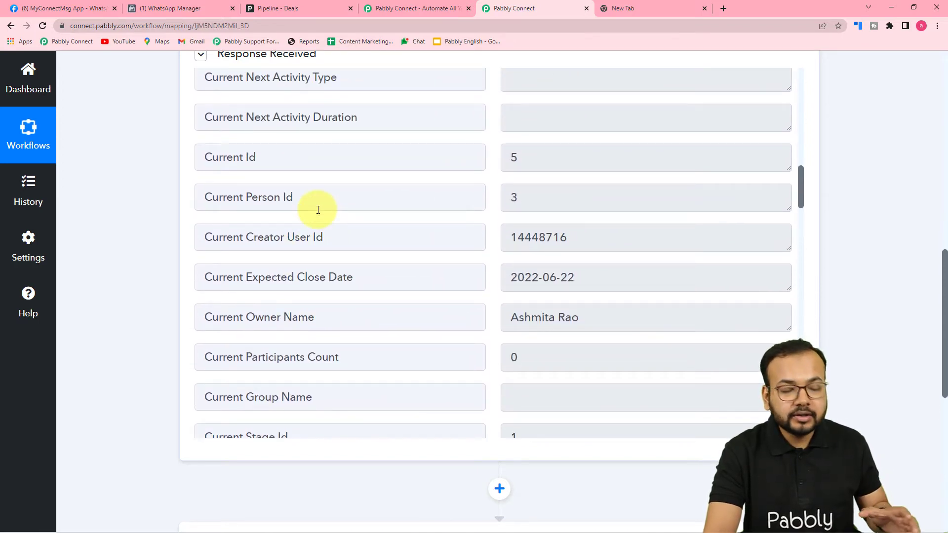
{"action": "scroll", "coordinate": [318, 210], "scroll_direction": "down", "scroll_amount": 3}
{"action": "scroll", "coordinate": [359, 208], "scroll_direction": "down", "scroll_amount": 4}
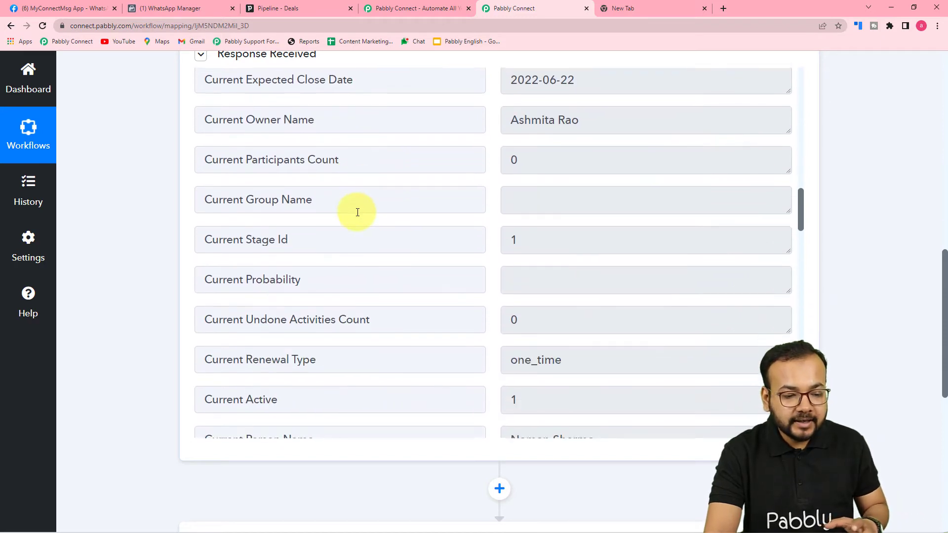
{"action": "scroll", "coordinate": [358, 213], "scroll_direction": "down", "scroll_amount": 2}
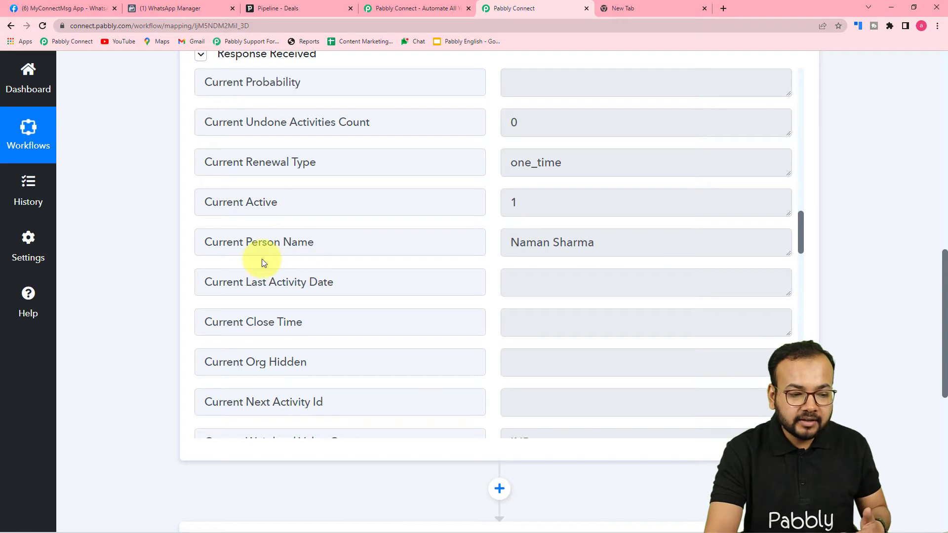
{"action": "scroll", "coordinate": [399, 259], "scroll_direction": "down", "scroll_amount": 5}
{"action": "scroll", "coordinate": [401, 258], "scroll_direction": "down", "scroll_amount": 6}
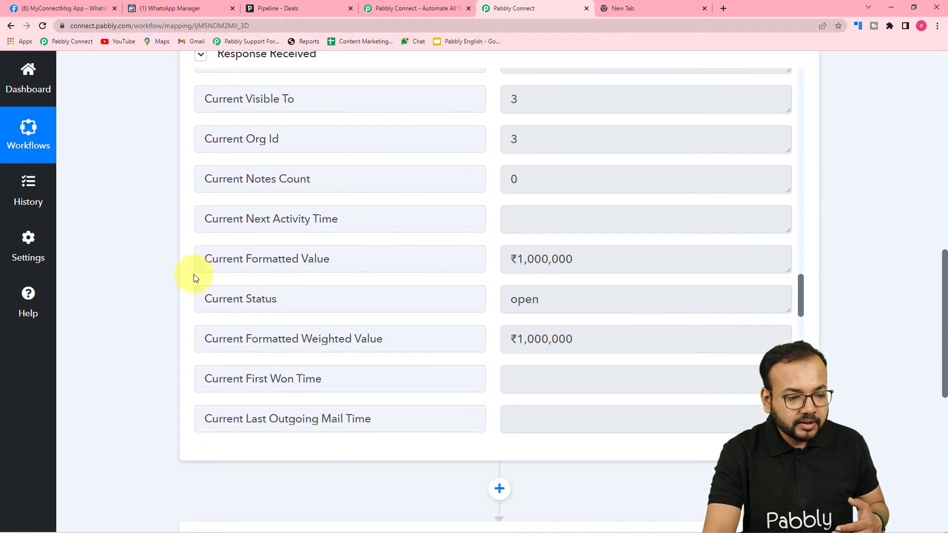
{"action": "scroll", "coordinate": [282, 275], "scroll_direction": "down", "scroll_amount": 2}
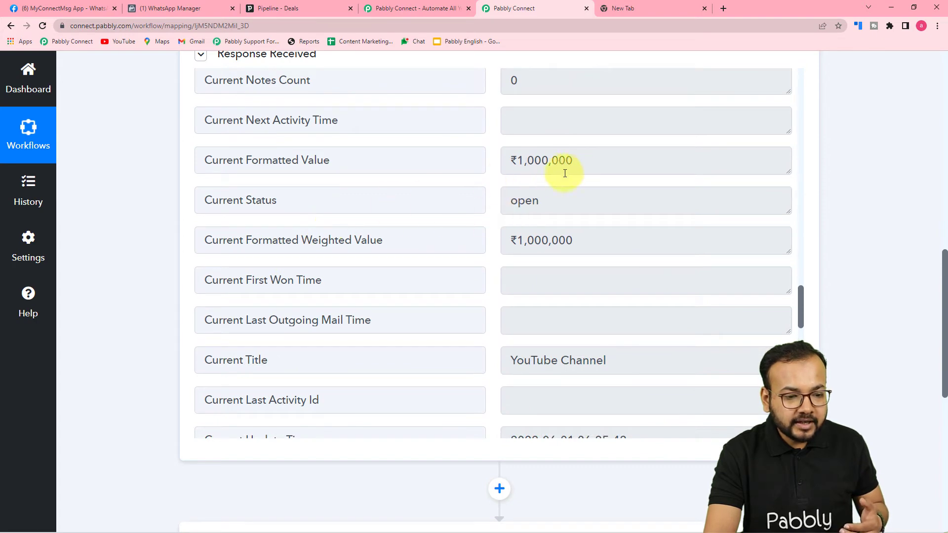
{"action": "scroll", "coordinate": [415, 264], "scroll_direction": "down", "scroll_amount": 8}
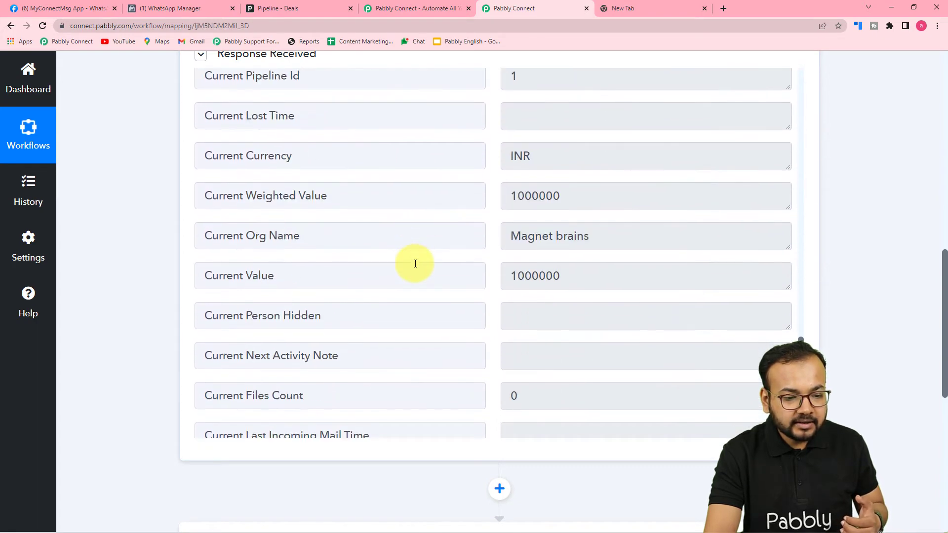
{"action": "scroll", "coordinate": [415, 264], "scroll_direction": "down", "scroll_amount": 7}
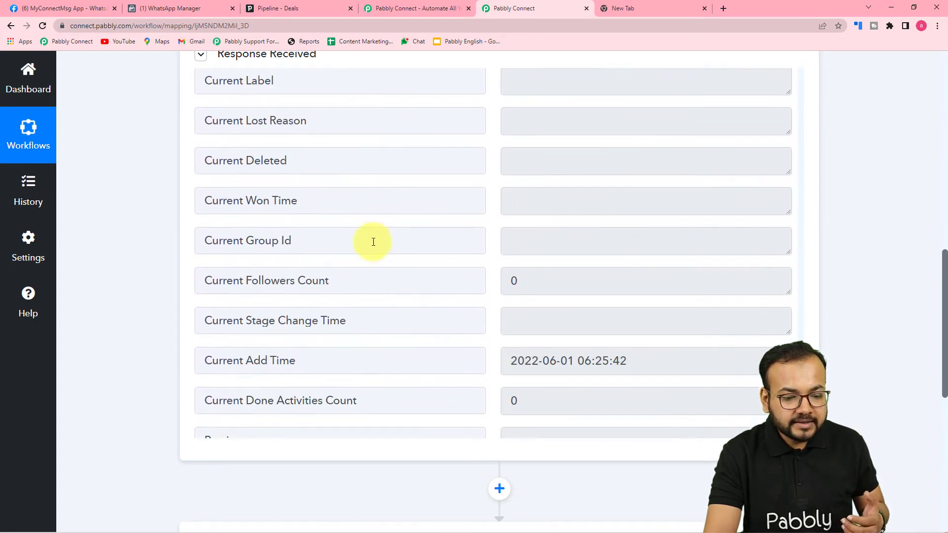
{"action": "scroll", "coordinate": [373, 242], "scroll_direction": "down", "scroll_amount": 2}
{"action": "scroll", "coordinate": [373, 247], "scroll_direction": "up", "scroll_amount": 10}
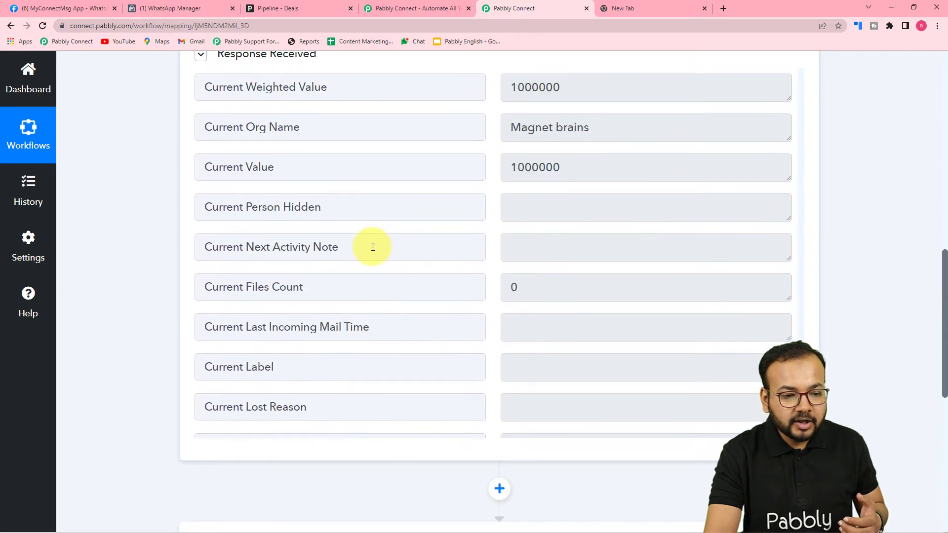
{"action": "scroll", "coordinate": [373, 249], "scroll_direction": "down", "scroll_amount": 8}
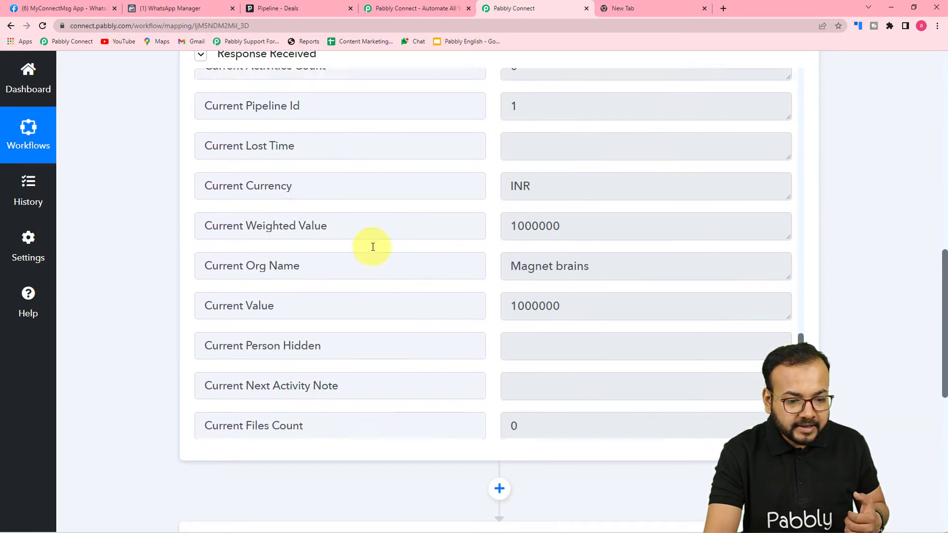
{"action": "scroll", "coordinate": [372, 248], "scroll_direction": "down", "scroll_amount": 5}
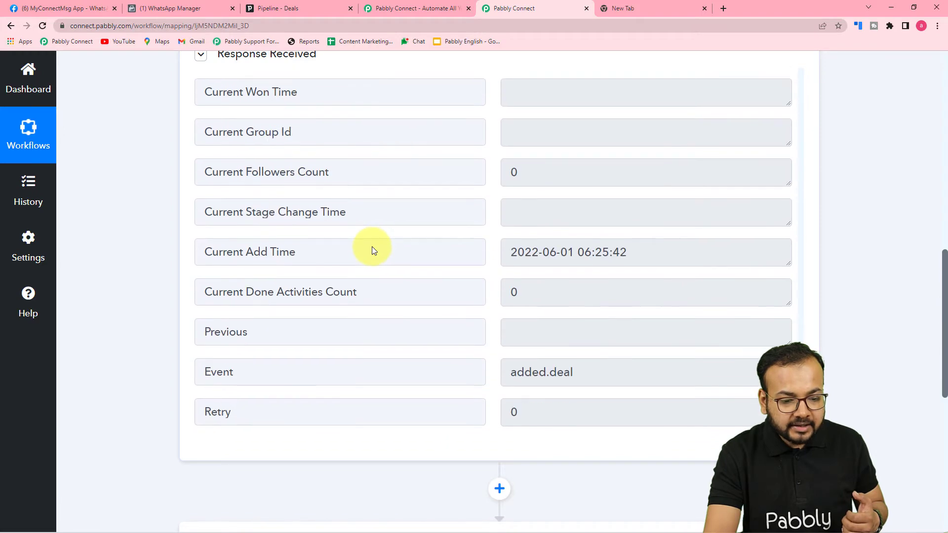
{"action": "scroll", "coordinate": [372, 248], "scroll_direction": "up", "scroll_amount": 7}
{"action": "scroll", "coordinate": [380, 311], "scroll_direction": "up", "scroll_amount": 10}
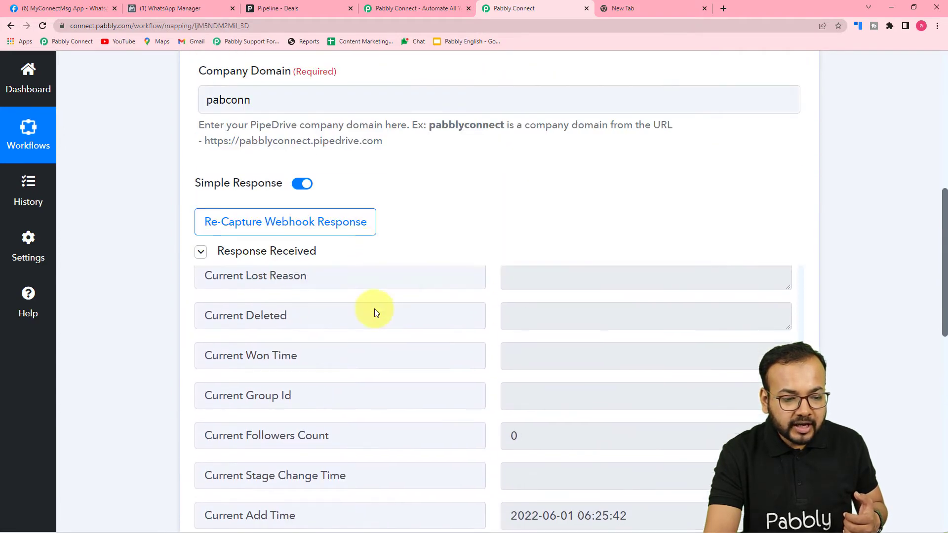
{"action": "scroll", "coordinate": [171, 316], "scroll_direction": "down", "scroll_amount": 2}
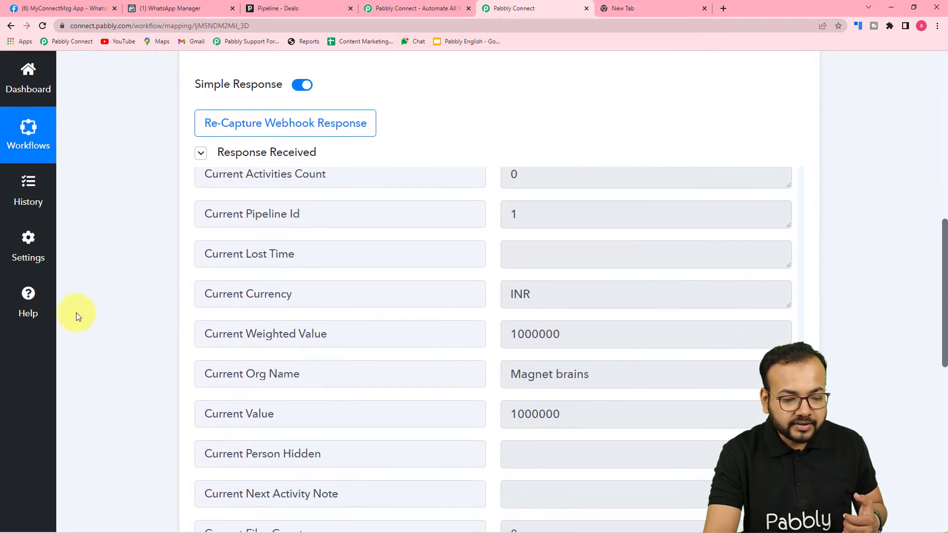
{"action": "scroll", "coordinate": [339, 304], "scroll_direction": "up", "scroll_amount": 7}
{"action": "scroll", "coordinate": [339, 305], "scroll_direction": "up", "scroll_amount": 15}
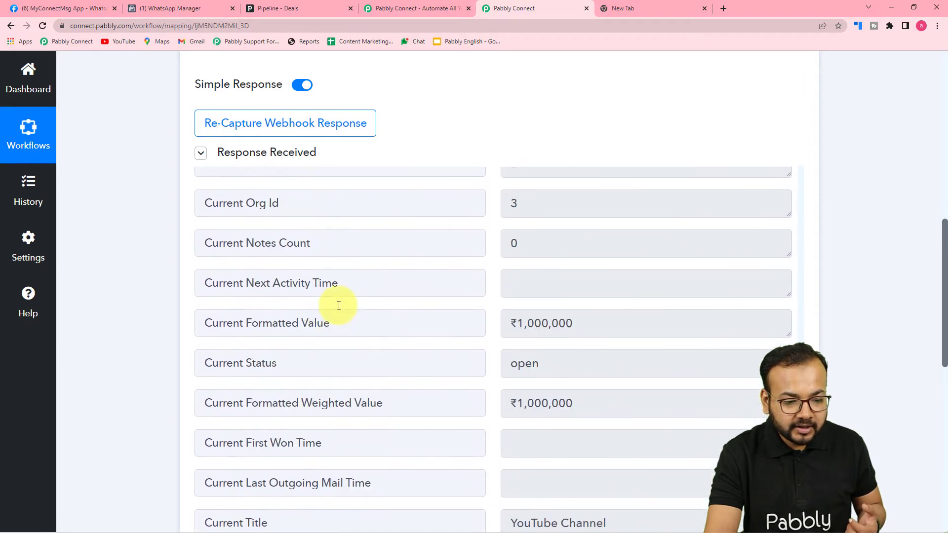
{"action": "scroll", "coordinate": [338, 306], "scroll_direction": "up", "scroll_amount": 15}
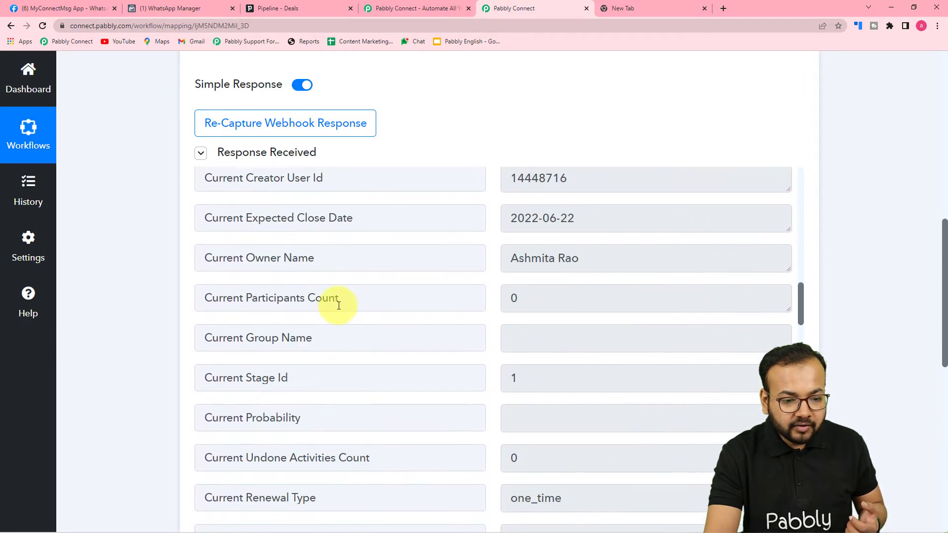
{"action": "scroll", "coordinate": [338, 305], "scroll_direction": "up", "scroll_amount": 8}
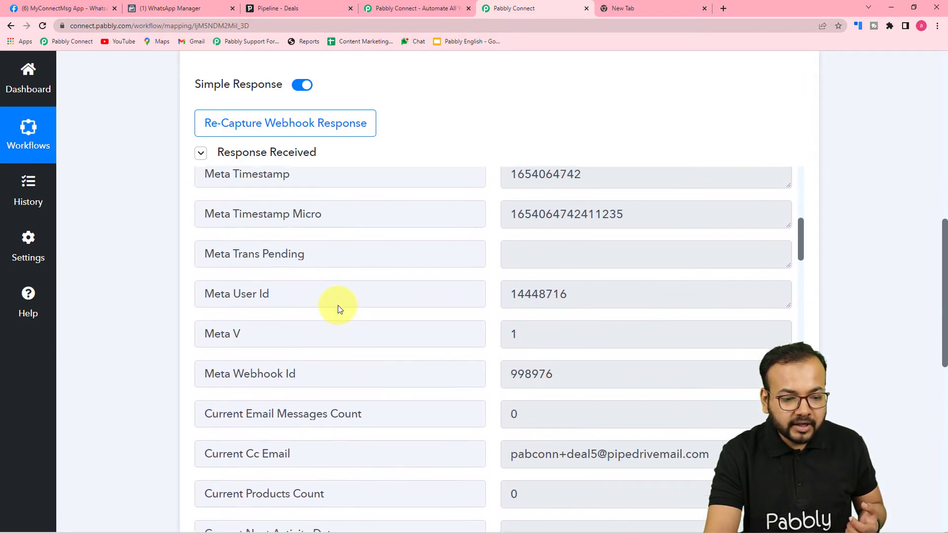
{"action": "scroll", "coordinate": [229, 294], "scroll_direction": "up", "scroll_amount": 2}
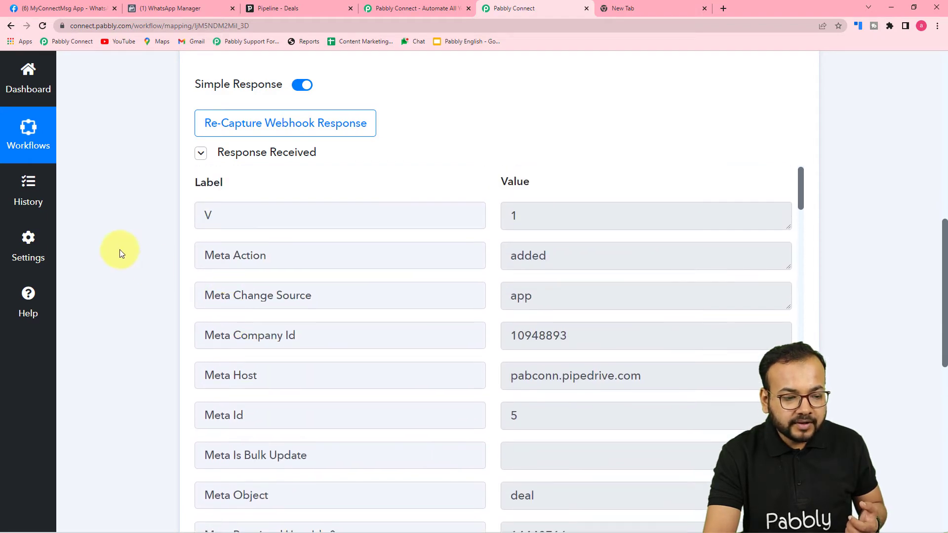
{"action": "scroll", "coordinate": [119, 249], "scroll_direction": "down", "scroll_amount": 7}
{"action": "scroll", "coordinate": [119, 249], "scroll_direction": "down", "scroll_amount": 3}
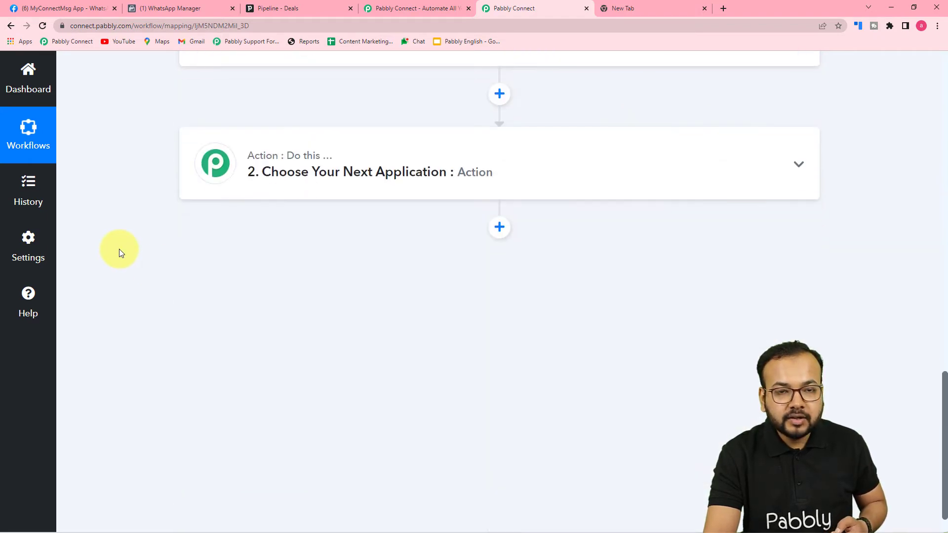
Step: Add a PipeDrive action step using the Find Person by Id event
{"action": "left_click", "coordinate": [347, 185]}
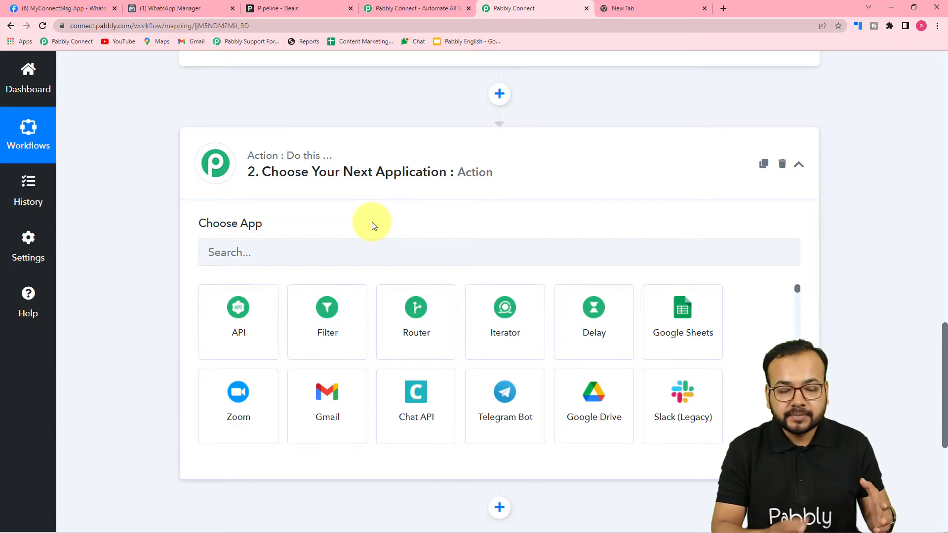
{"action": "left_click", "coordinate": [353, 248]}
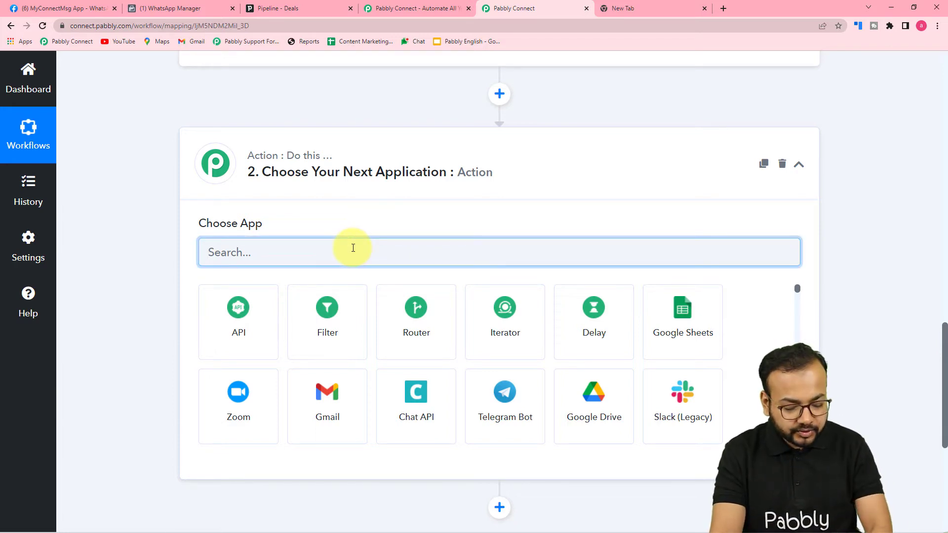
{"action": "type", "text": "pipi"}
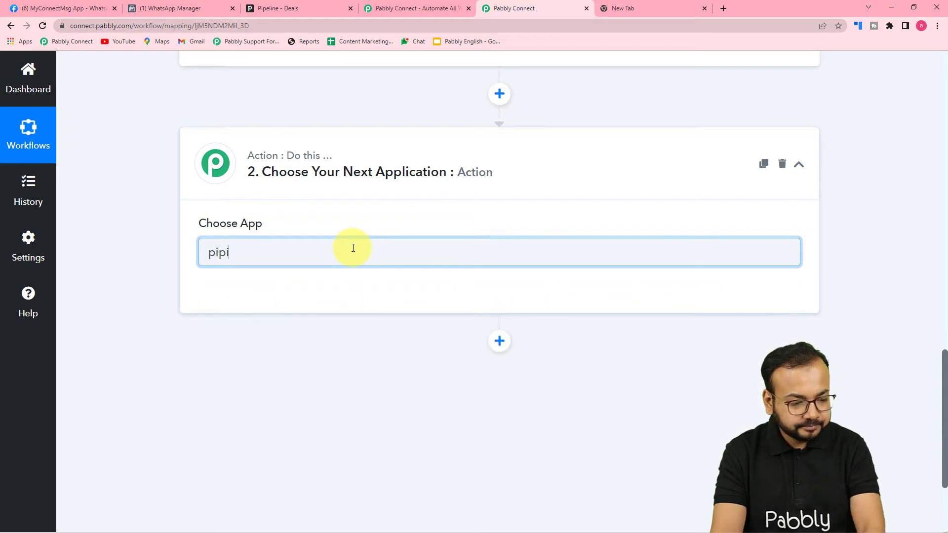
{"action": "key", "text": "BackSpace"}
{"action": "left_click", "coordinate": [415, 316]}
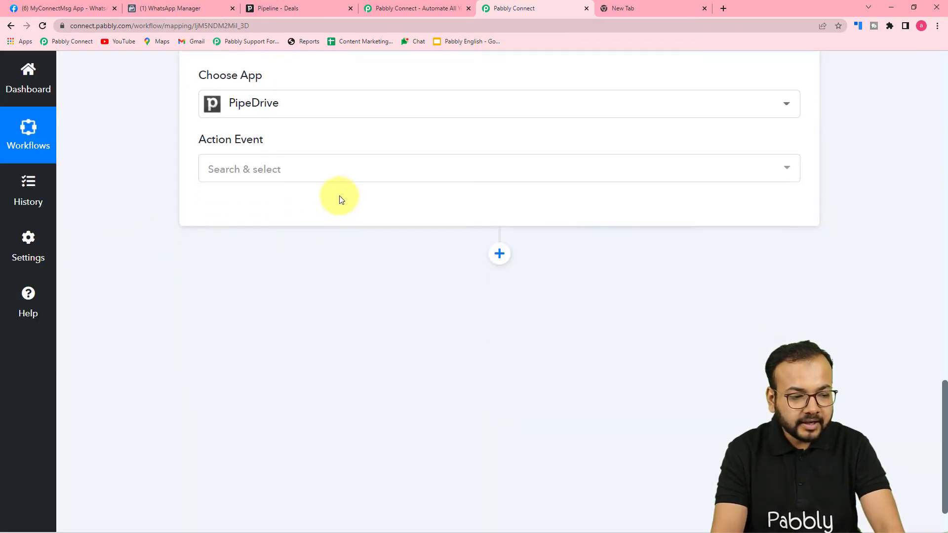
{"action": "left_click", "coordinate": [334, 172]}
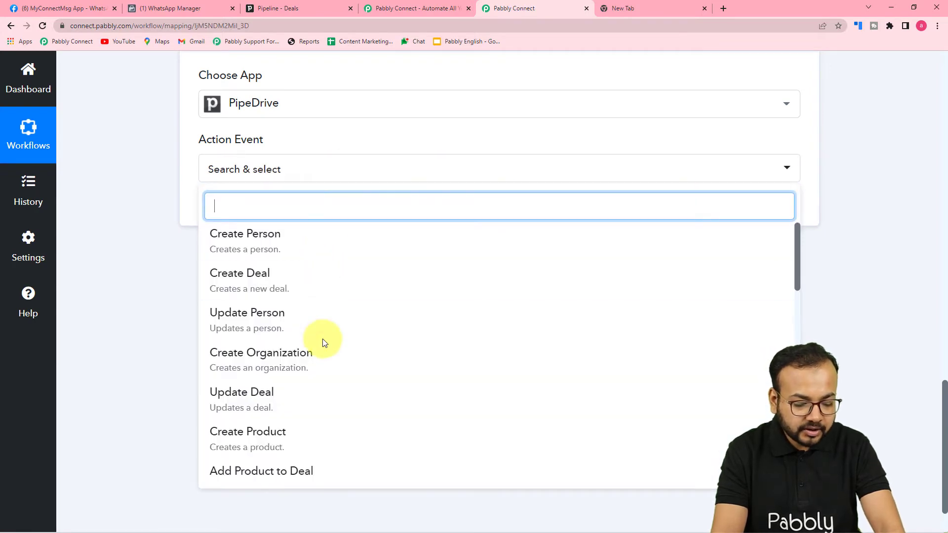
{"action": "scroll", "coordinate": [324, 342], "scroll_direction": "down", "scroll_amount": 8}
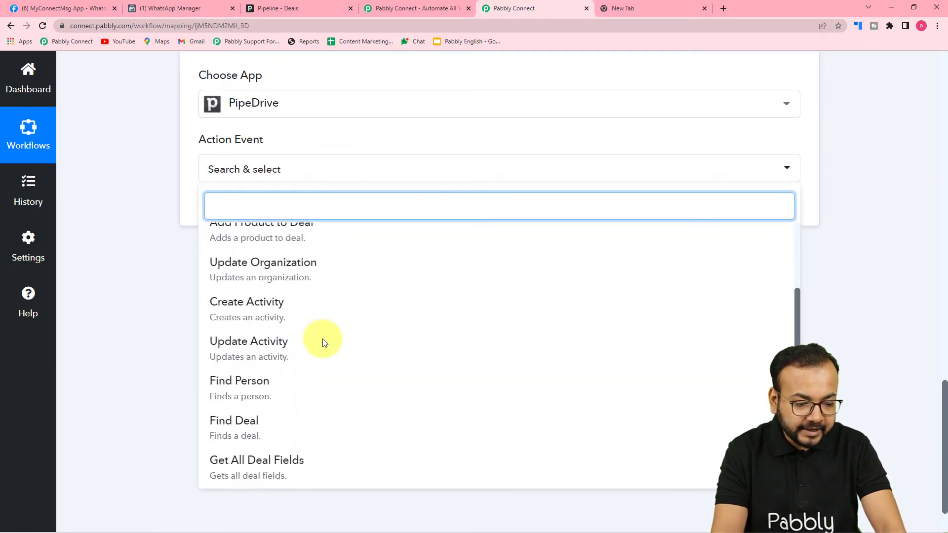
{"action": "scroll", "coordinate": [323, 342], "scroll_direction": "down", "scroll_amount": 1}
{"action": "scroll", "coordinate": [323, 342], "scroll_direction": "up", "scroll_amount": 2}
{"action": "scroll", "coordinate": [324, 343], "scroll_direction": "down", "scroll_amount": 2}
{"action": "scroll", "coordinate": [323, 342], "scroll_direction": "down", "scroll_amount": 5}
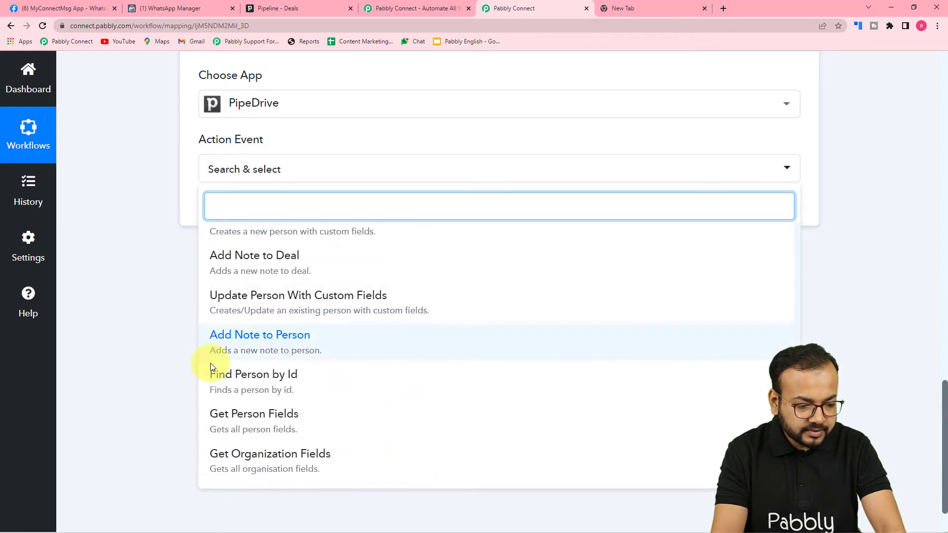
{"action": "left_click", "coordinate": [262, 384]}
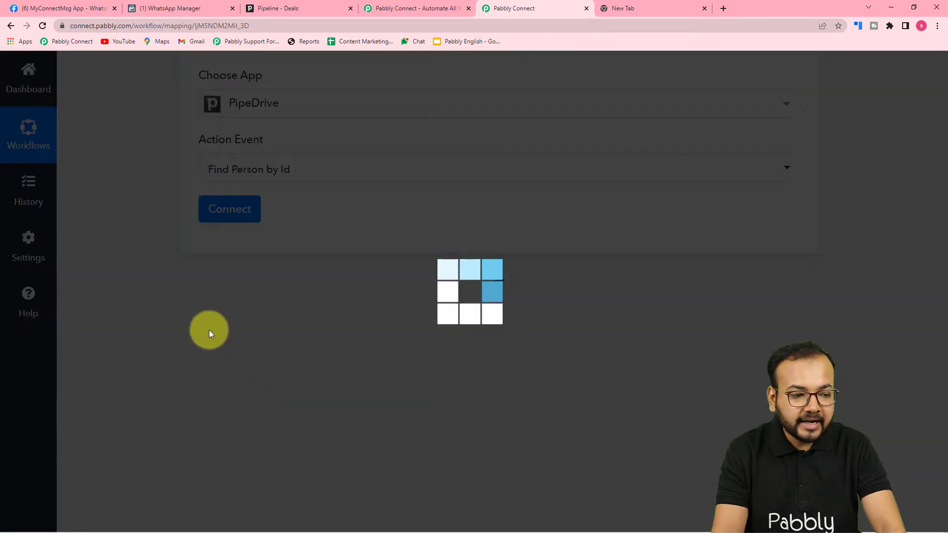
Step: Close the PipeDrive connection panel and review the Response Received fields above the action
{"action": "left_click", "coordinate": [222, 209]}
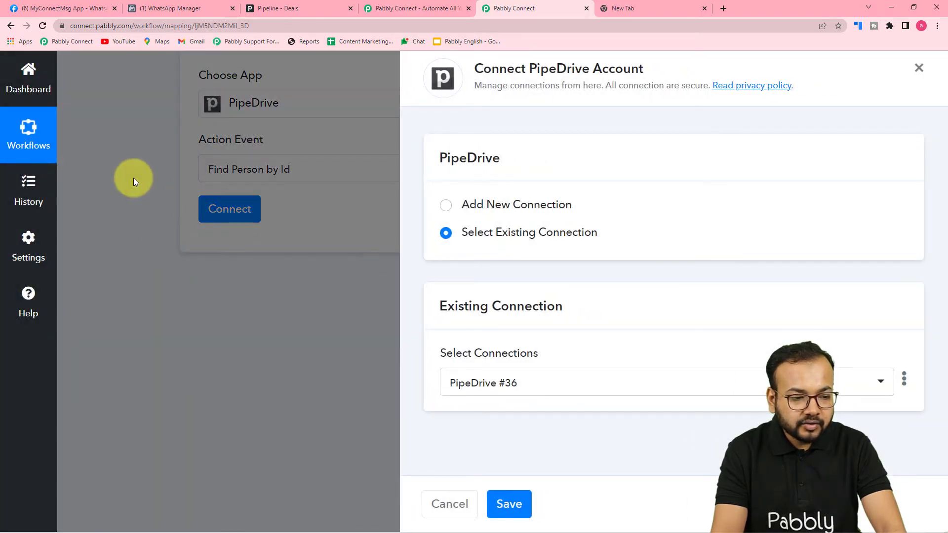
{"action": "left_click", "coordinate": [140, 179]}
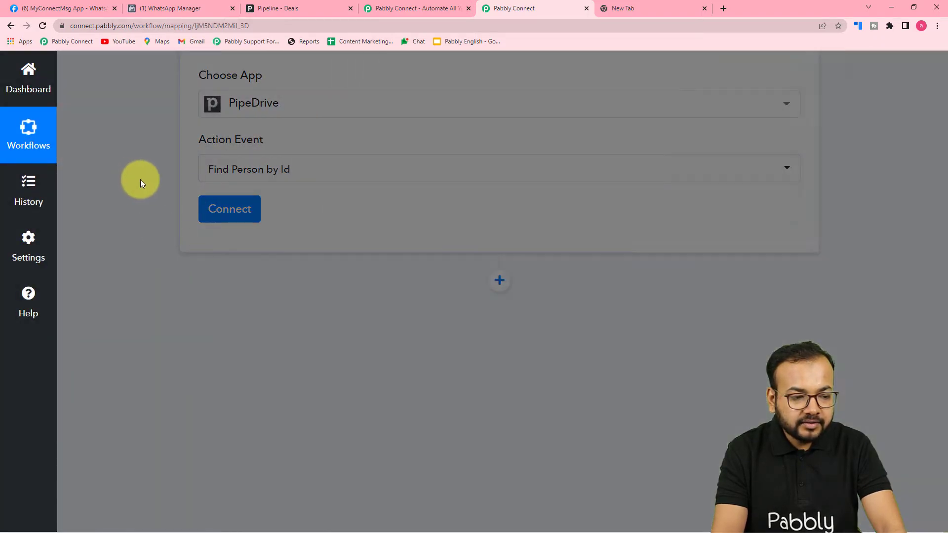
{"action": "scroll", "coordinate": [462, 216], "scroll_direction": "up", "scroll_amount": 4}
{"action": "scroll", "coordinate": [463, 216], "scroll_direction": "up", "scroll_amount": 4}
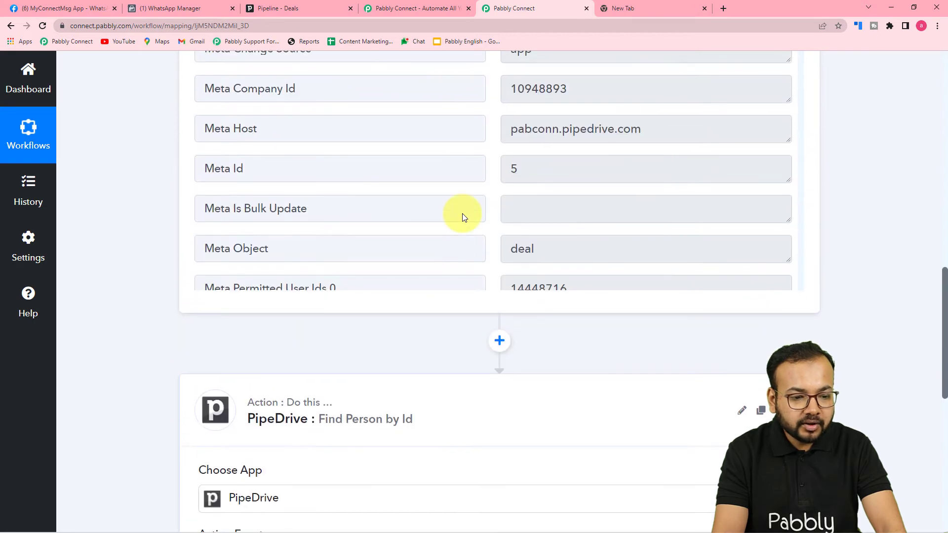
{"action": "scroll", "coordinate": [393, 205], "scroll_direction": "up", "scroll_amount": 4}
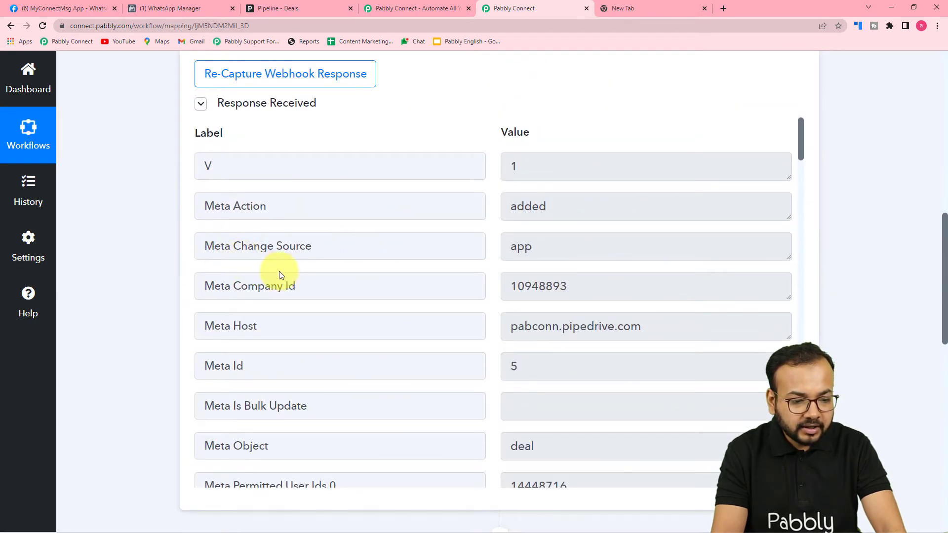
{"action": "scroll", "coordinate": [279, 274], "scroll_direction": "down", "scroll_amount": 5}
{"action": "scroll", "coordinate": [279, 271], "scroll_direction": "down", "scroll_amount": 7}
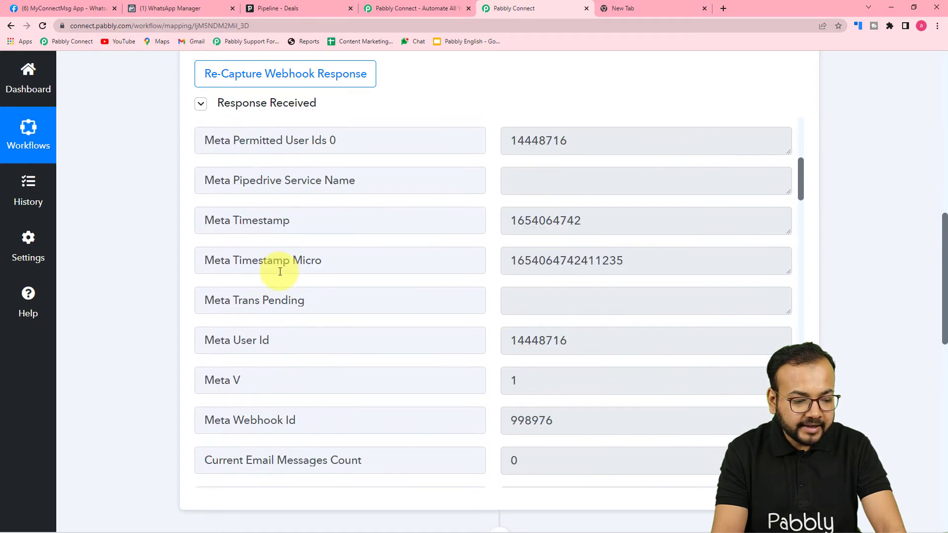
{"action": "scroll", "coordinate": [279, 272], "scroll_direction": "down", "scroll_amount": 4}
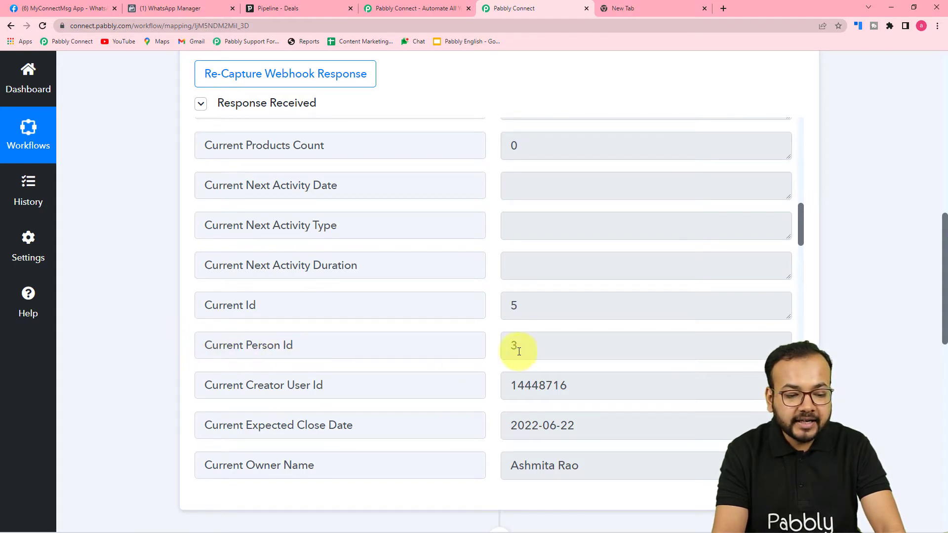
{"action": "scroll", "coordinate": [143, 315], "scroll_direction": "down", "scroll_amount": 3}
{"action": "scroll", "coordinate": [143, 310], "scroll_direction": "down", "scroll_amount": 10}
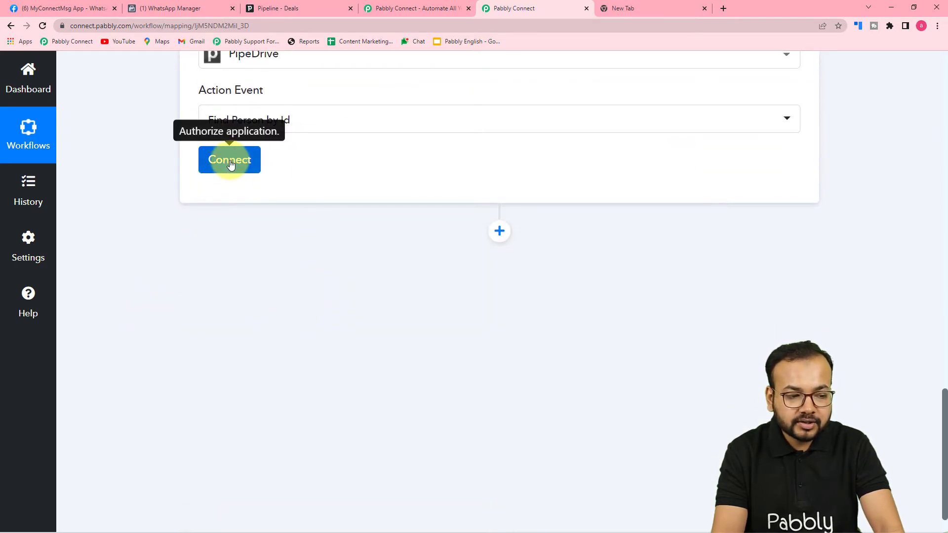
Step: Connect the Find Person by Id step to the existing PipeDrive #36 connection and save it
{"action": "left_click", "coordinate": [230, 161]}
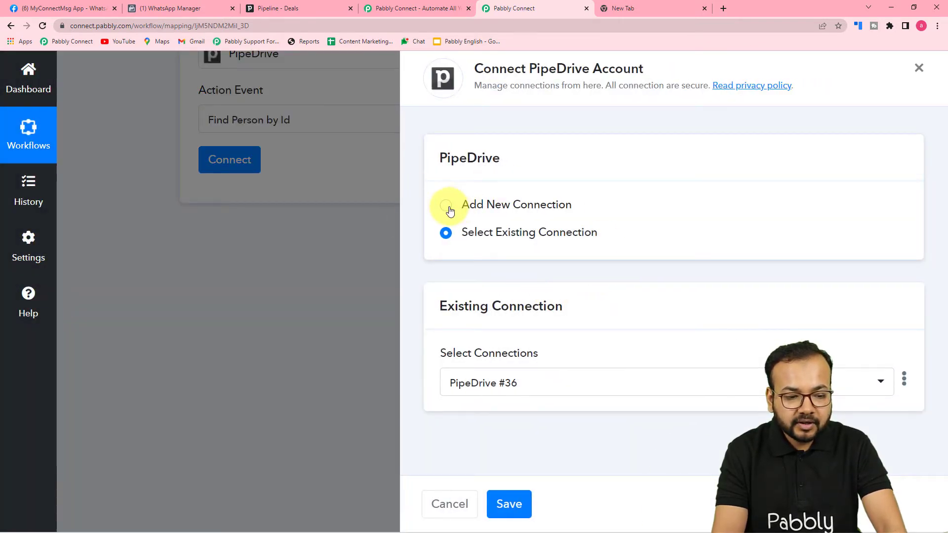
{"action": "left_click", "coordinate": [447, 206]}
{"action": "scroll", "coordinate": [452, 227], "scroll_direction": "down", "scroll_amount": 1}
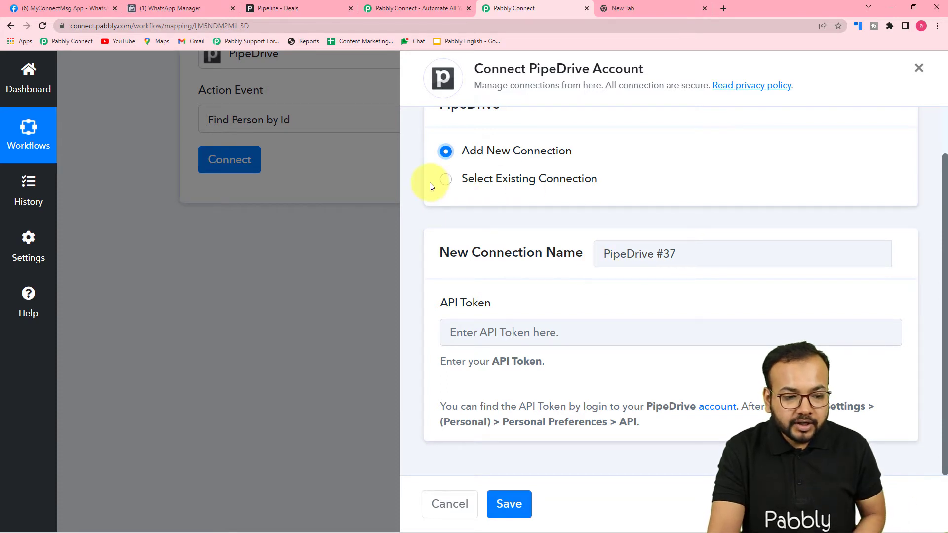
{"action": "left_click", "coordinate": [447, 182]}
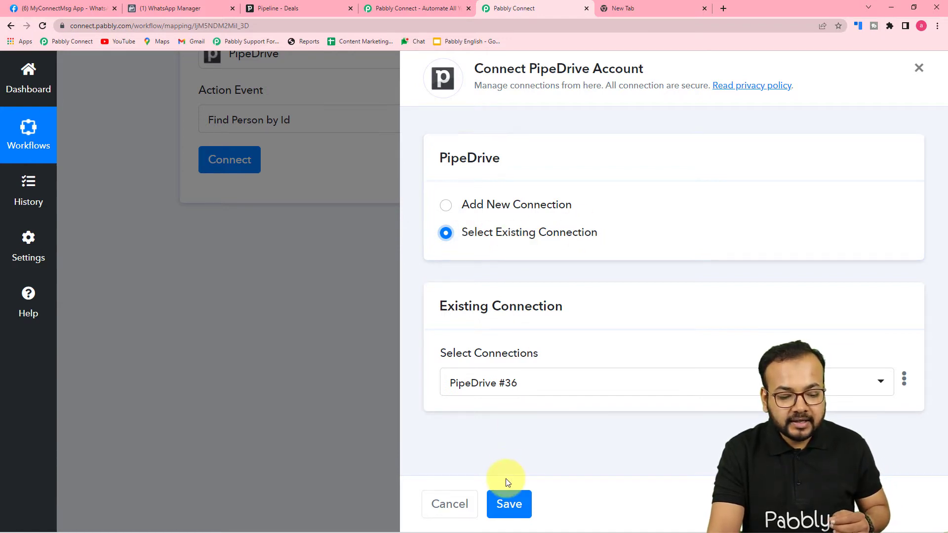
{"action": "left_click", "coordinate": [506, 504]}
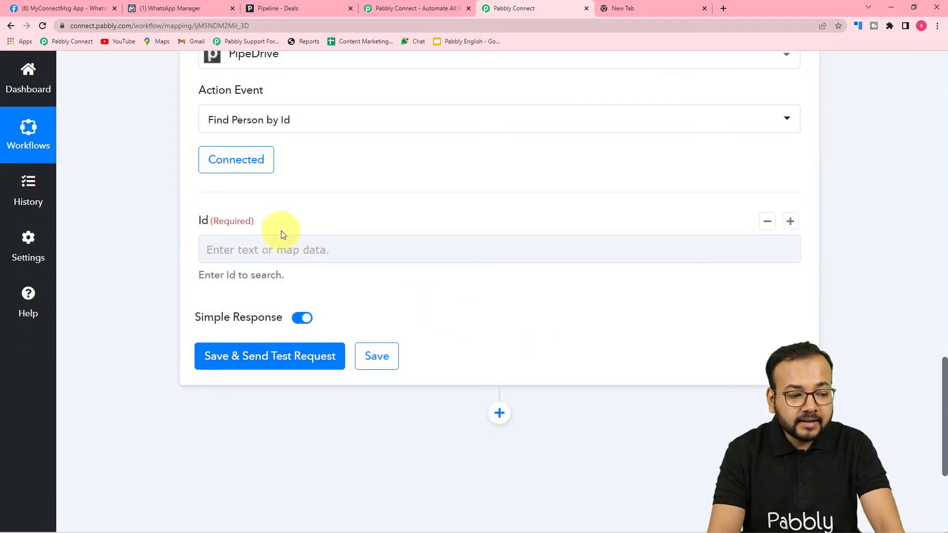
Step: Map the Id field to the PipeDrive New Deal trigger's Current Person Id (3)
{"action": "scroll", "coordinate": [173, 223], "scroll_direction": "up", "scroll_amount": 10}
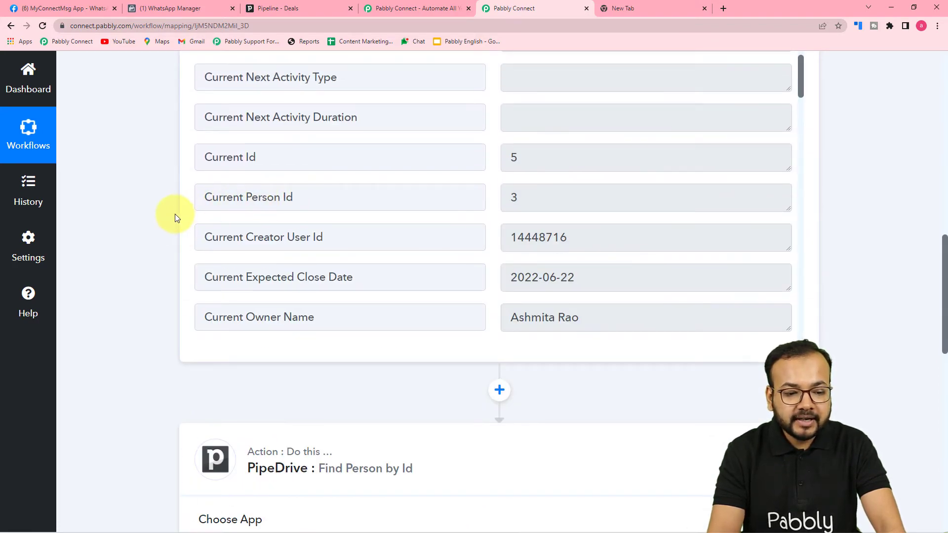
{"action": "scroll", "coordinate": [174, 215], "scroll_direction": "down", "scroll_amount": 4}
{"action": "scroll", "coordinate": [174, 216], "scroll_direction": "down", "scroll_amount": 8}
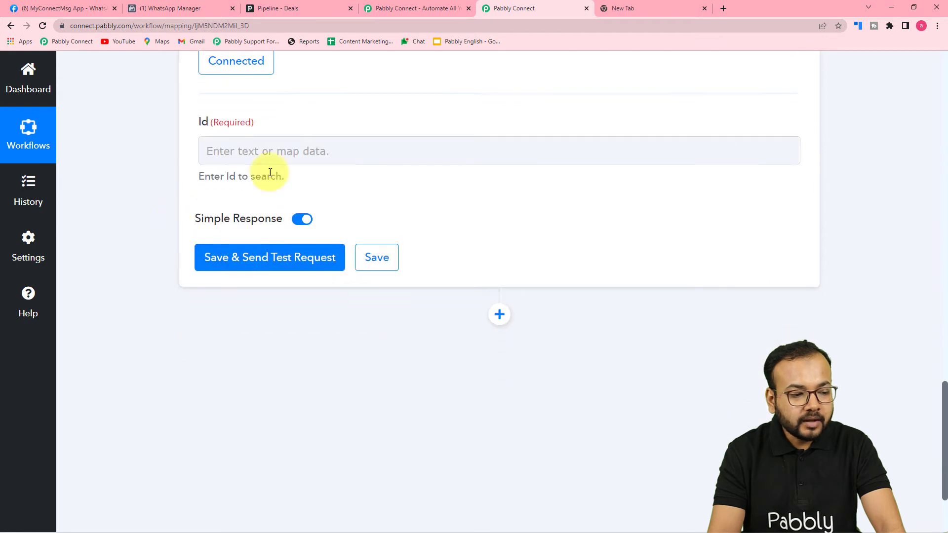
{"action": "left_click", "coordinate": [255, 153]}
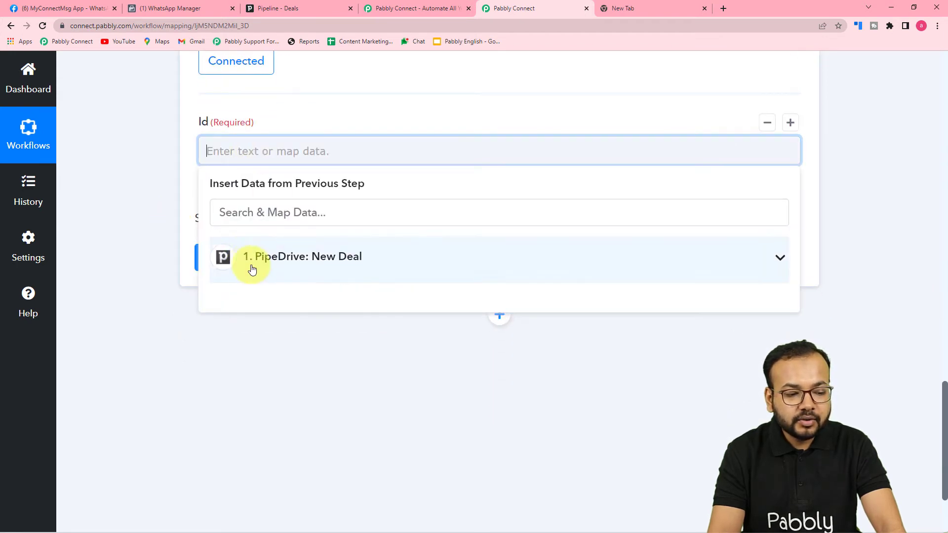
{"action": "left_click", "coordinate": [317, 267]}
{"action": "scroll", "coordinate": [370, 394], "scroll_direction": "down", "scroll_amount": 5}
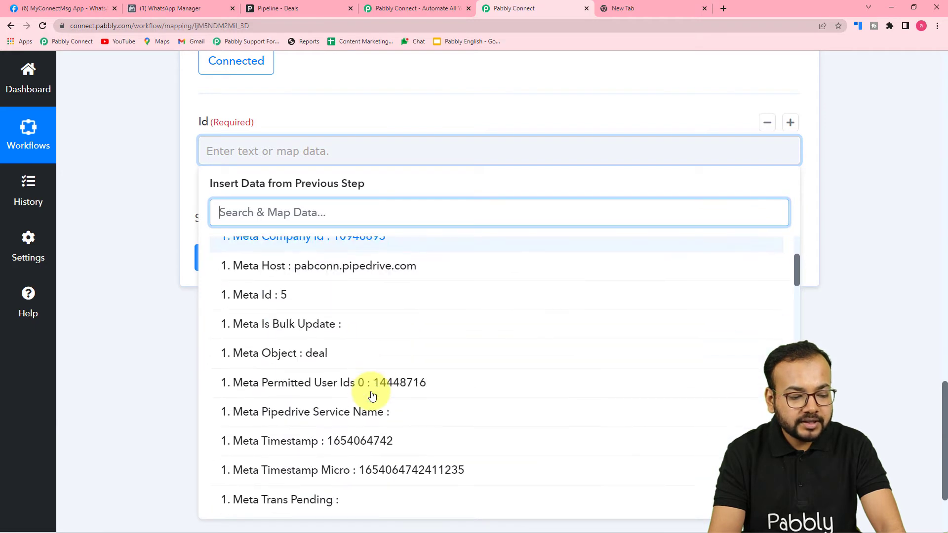
{"action": "scroll", "coordinate": [372, 394], "scroll_direction": "down", "scroll_amount": 3}
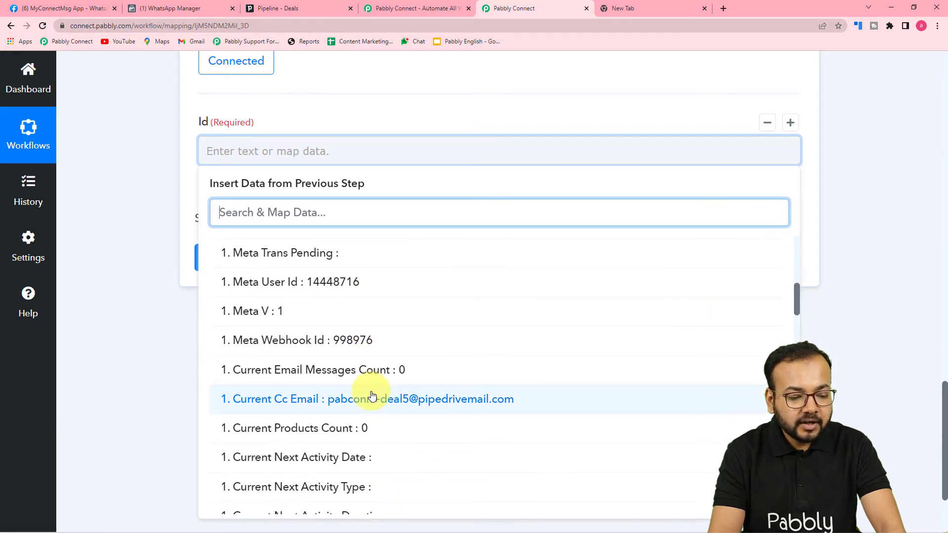
{"action": "scroll", "coordinate": [373, 395], "scroll_direction": "down", "scroll_amount": 4}
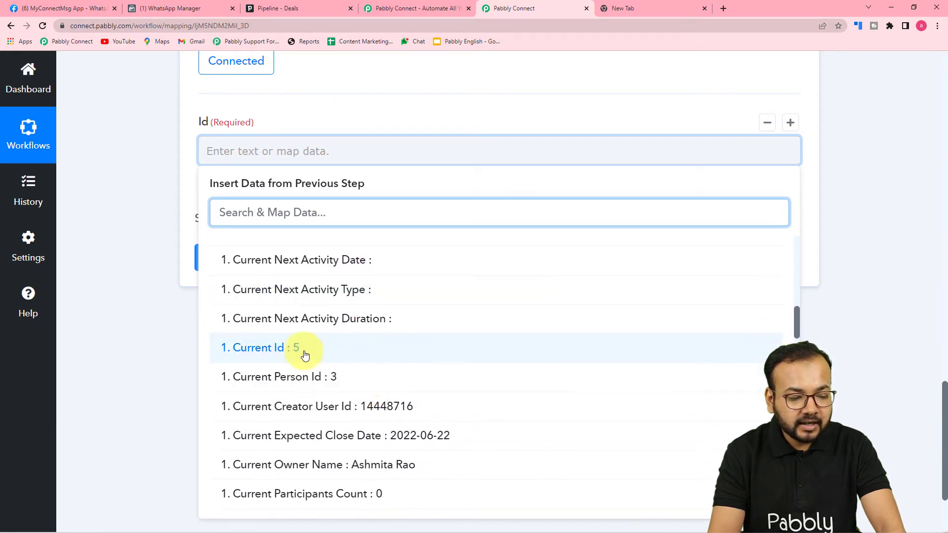
{"action": "left_click", "coordinate": [275, 377]}
{"action": "left_click", "coordinate": [129, 269]}
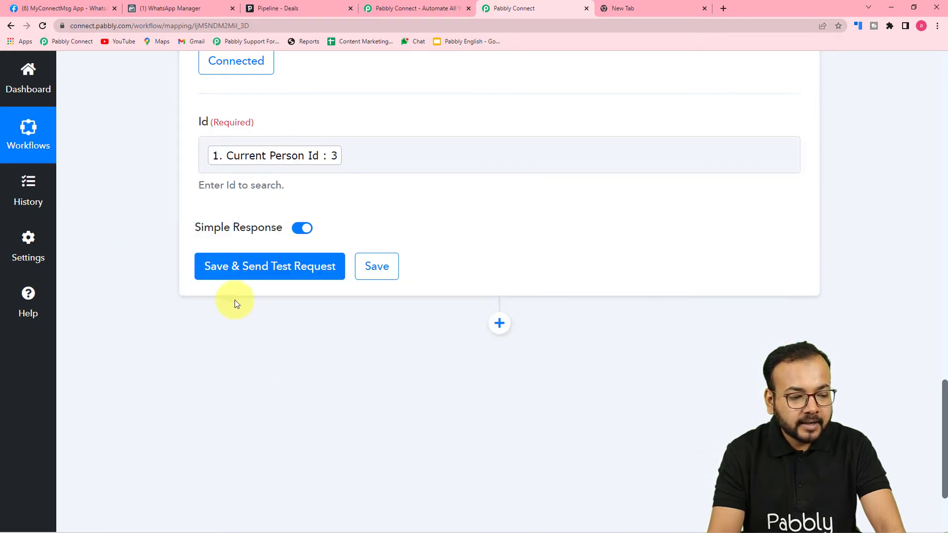
Step: Test the person lookup, check the returned name and work phone, and add another action step
{"action": "left_click", "coordinate": [234, 267]}
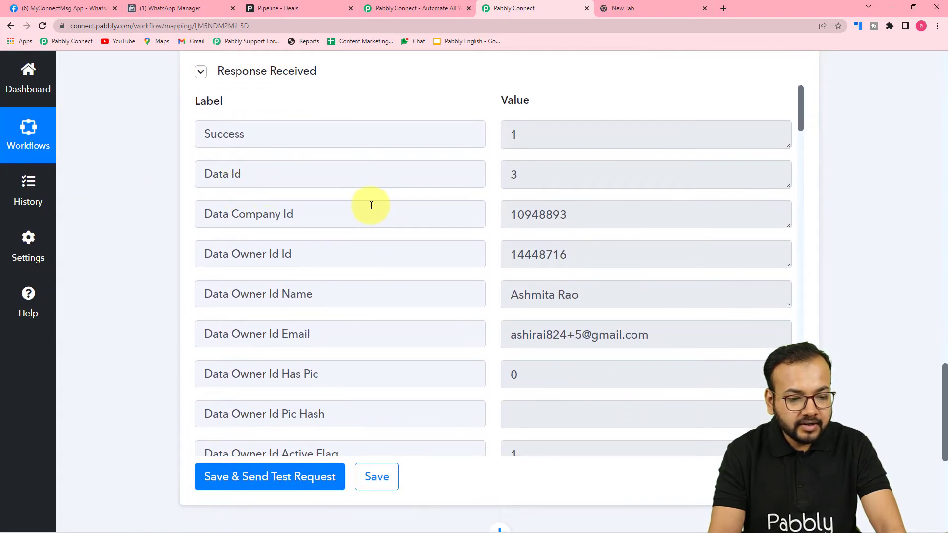
{"action": "scroll", "coordinate": [371, 207], "scroll_direction": "down", "scroll_amount": 5}
{"action": "scroll", "coordinate": [371, 207], "scroll_direction": "down", "scroll_amount": 10}
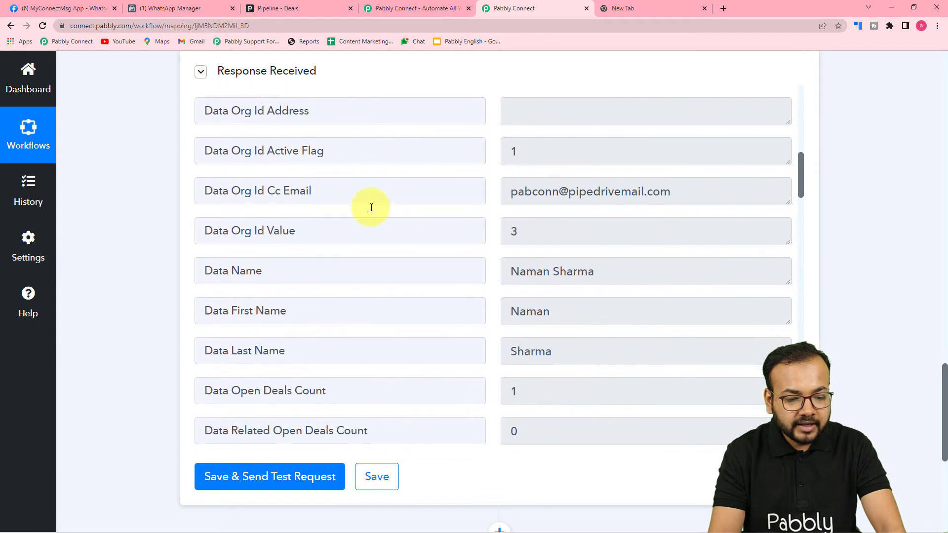
{"action": "scroll", "coordinate": [371, 207], "scroll_direction": "down", "scroll_amount": 18}
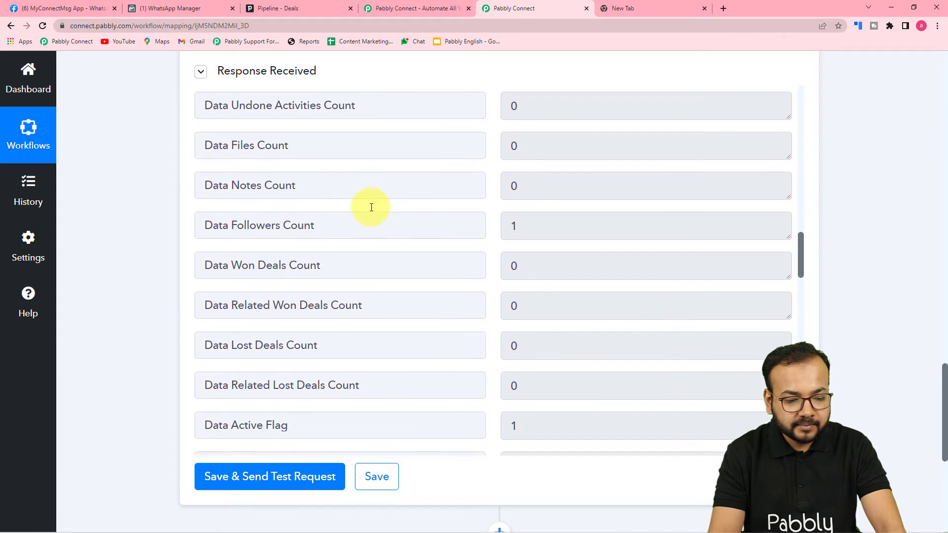
{"action": "scroll", "coordinate": [372, 208], "scroll_direction": "up", "scroll_amount": 5}
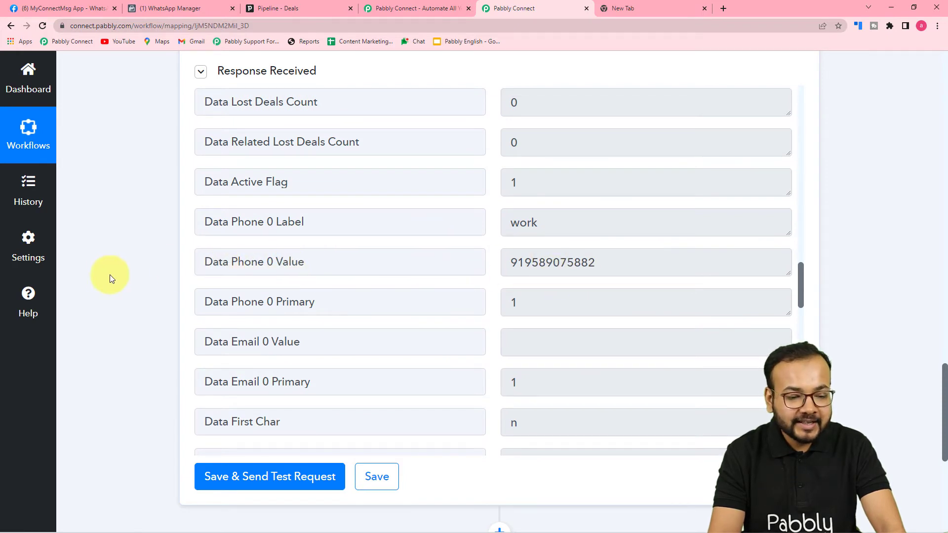
{"action": "scroll", "coordinate": [106, 275], "scroll_direction": "down", "scroll_amount": 5}
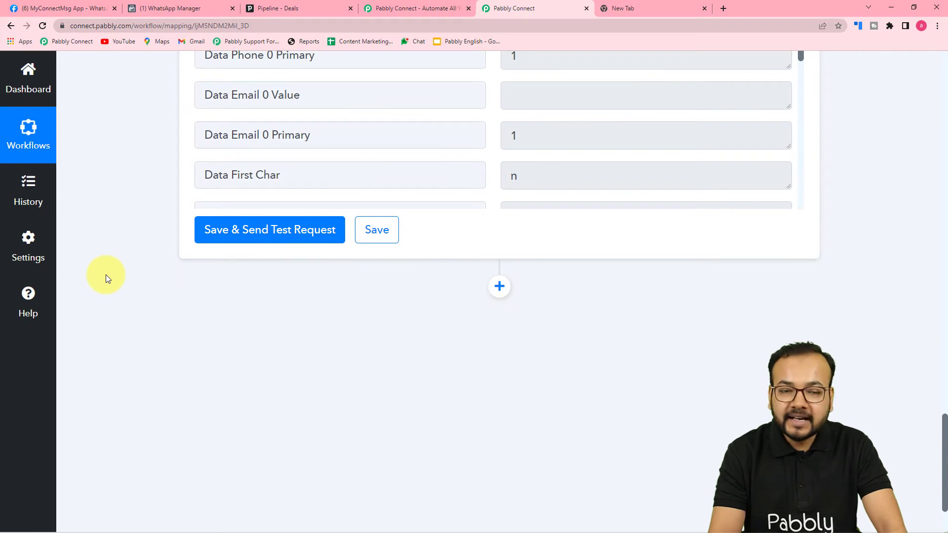
{"action": "scroll", "coordinate": [106, 274], "scroll_direction": "down", "scroll_amount": 2}
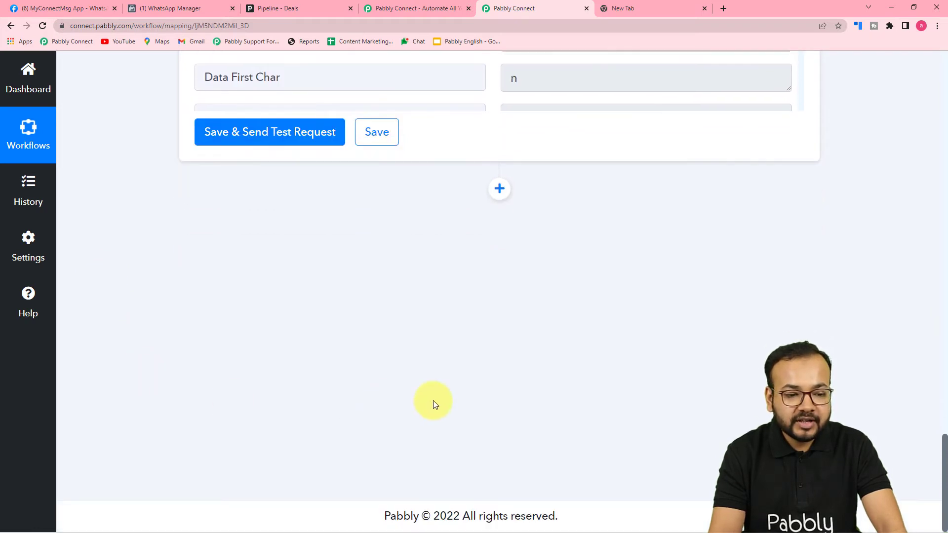
{"action": "left_click", "coordinate": [499, 188]}
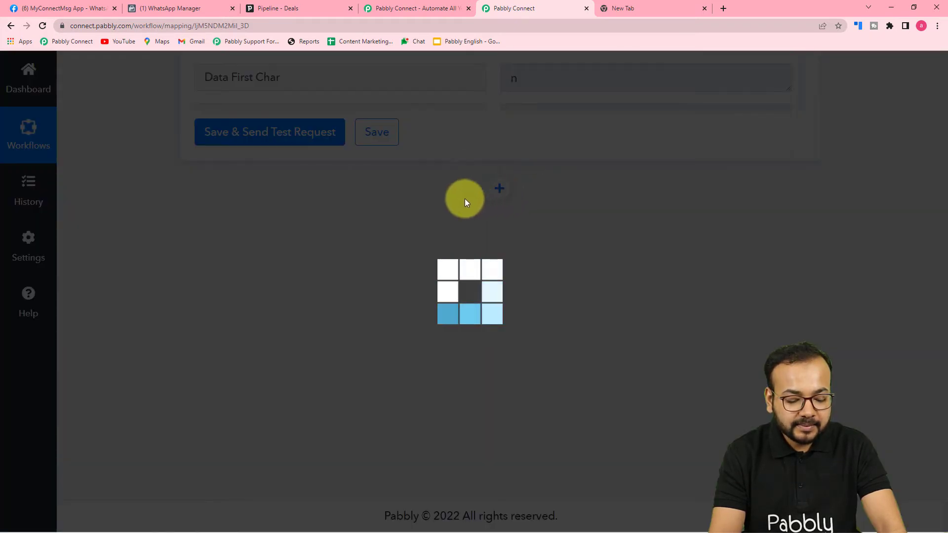
Step: Set the new step's app to WhatsApp Cloud API with the Send Template Message event
{"action": "scroll", "coordinate": [197, 216], "scroll_direction": "down", "scroll_amount": 2}
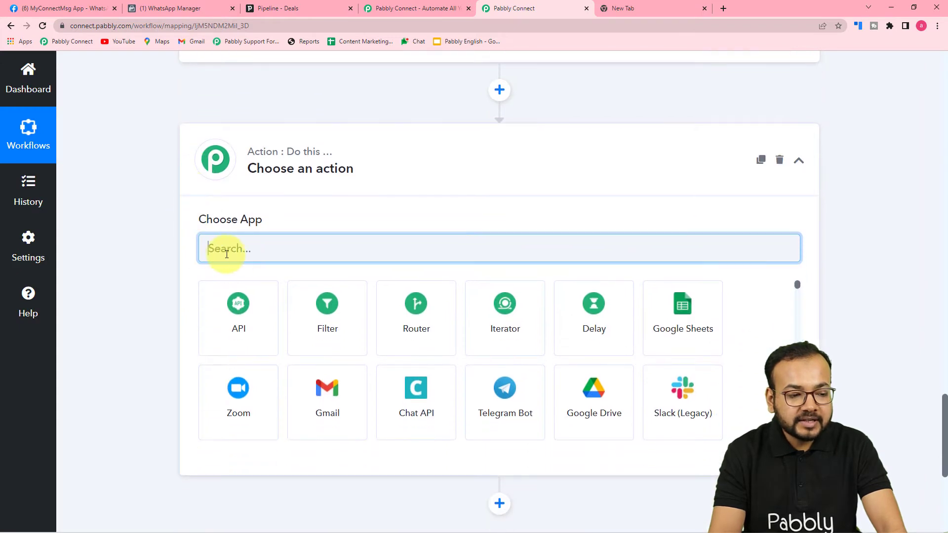
{"action": "scroll", "coordinate": [233, 249], "scroll_direction": "down", "scroll_amount": 1}
{"action": "type", "text": "whats"}
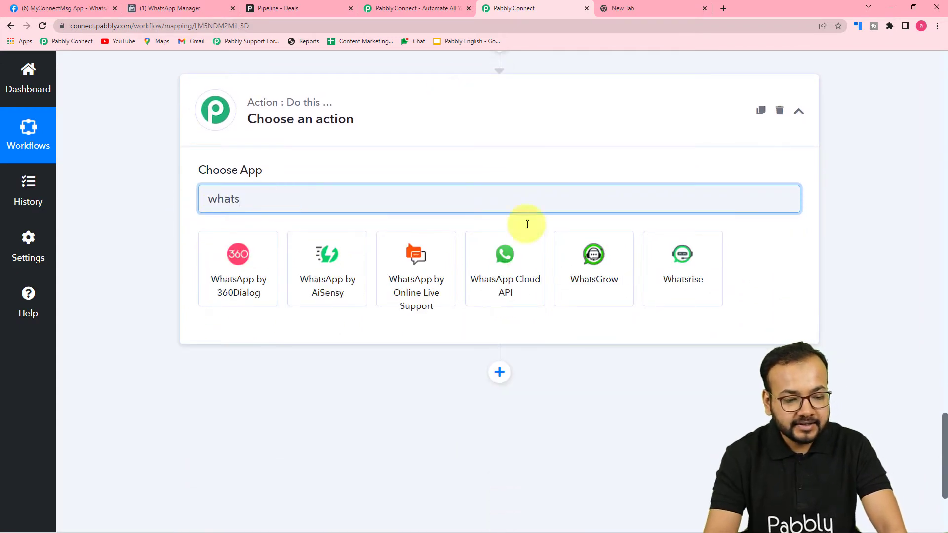
{"action": "left_click", "coordinate": [534, 271]}
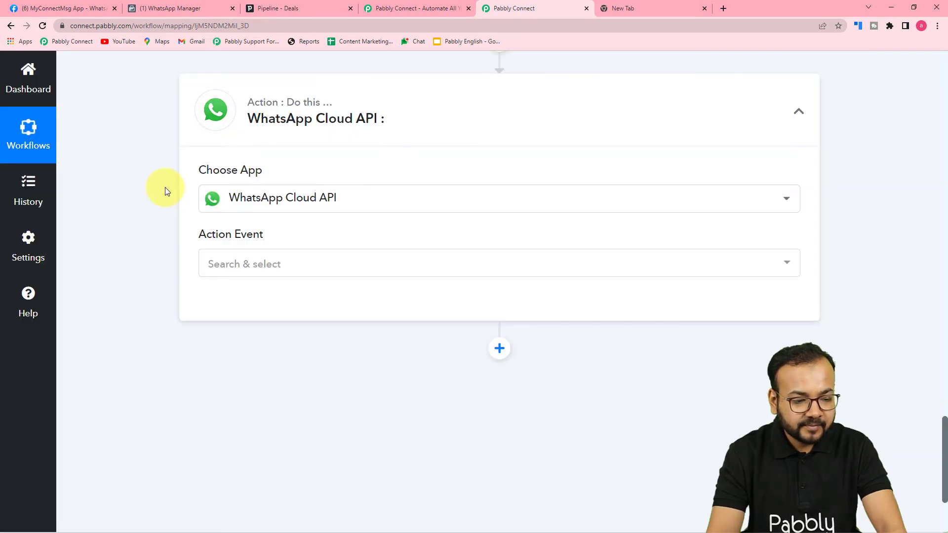
{"action": "scroll", "coordinate": [165, 188], "scroll_direction": "down", "scroll_amount": 1}
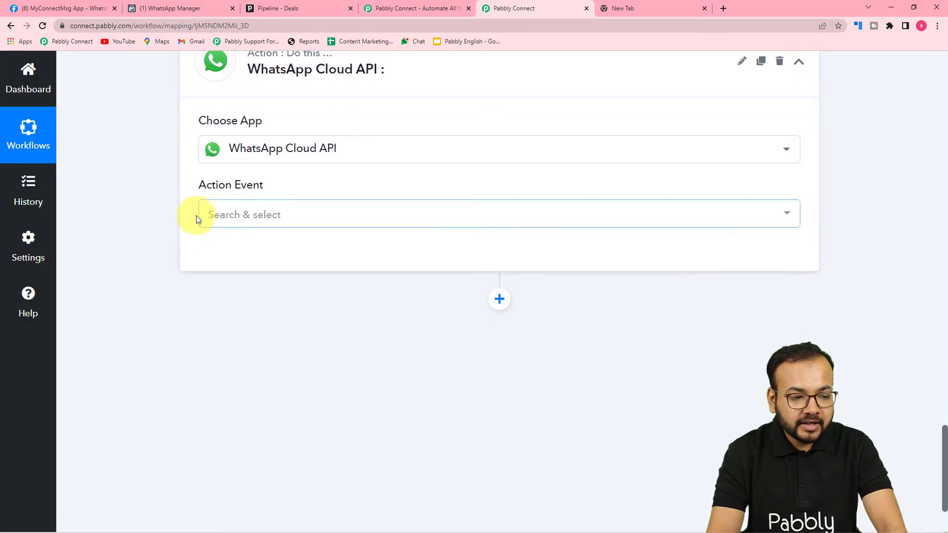
{"action": "left_click", "coordinate": [232, 220]}
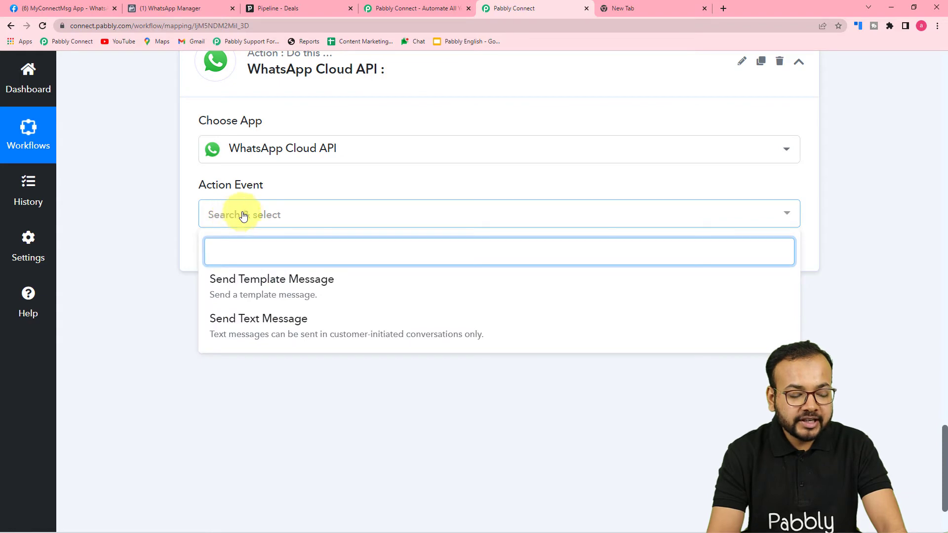
{"action": "left_click", "coordinate": [305, 292]}
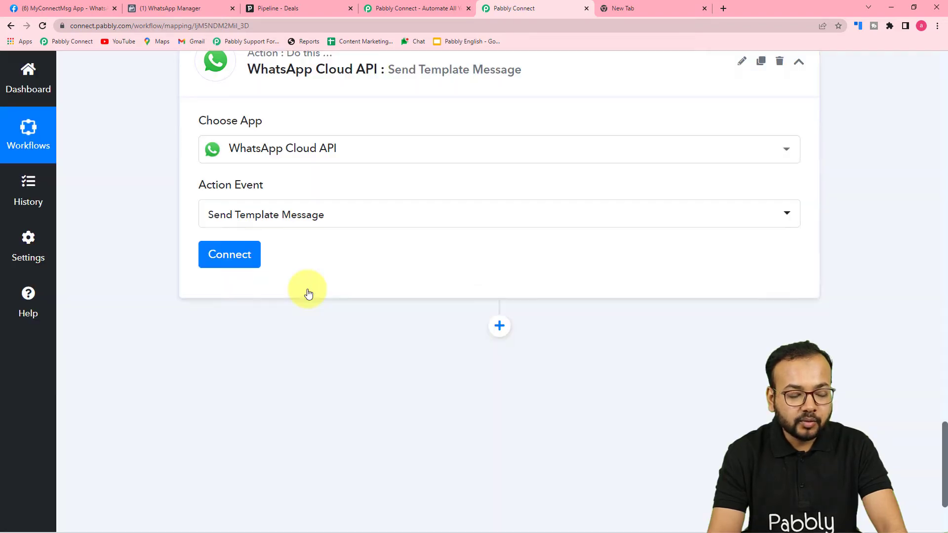
Step: Start a new WhatsApp Cloud API #5 connection and look over its empty Token and ID fields
{"action": "left_click", "coordinate": [230, 256]}
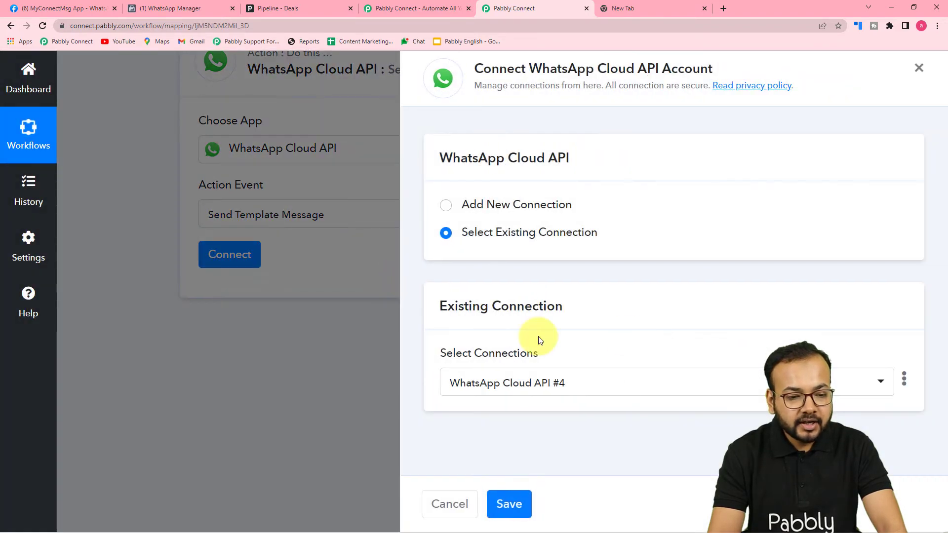
{"action": "left_click", "coordinate": [449, 208]}
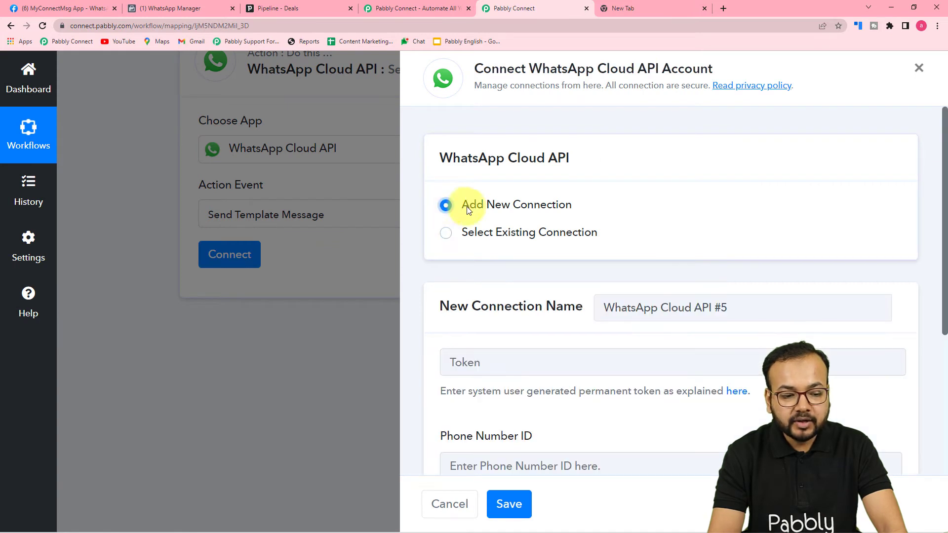
{"action": "scroll", "coordinate": [477, 261], "scroll_direction": "down", "scroll_amount": 3}
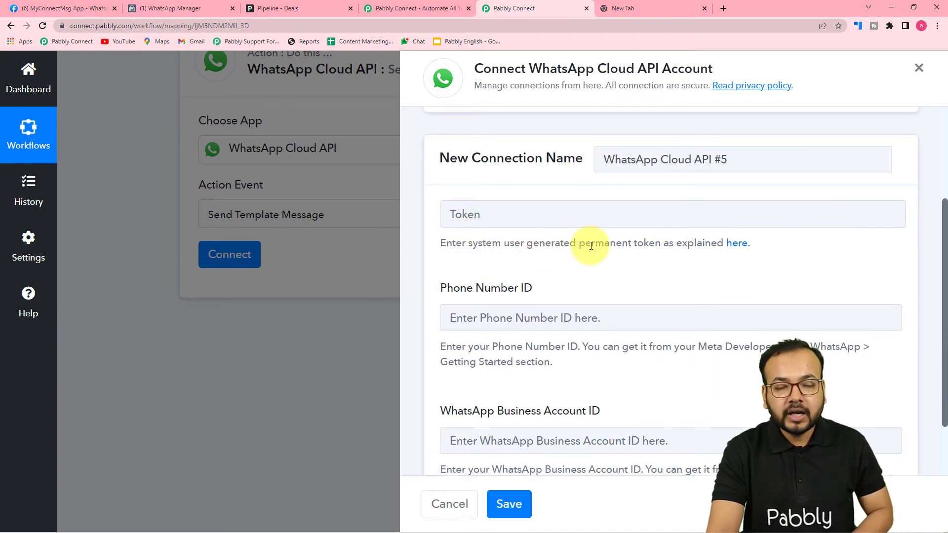
{"action": "scroll", "coordinate": [623, 252], "scroll_direction": "down", "scroll_amount": 1}
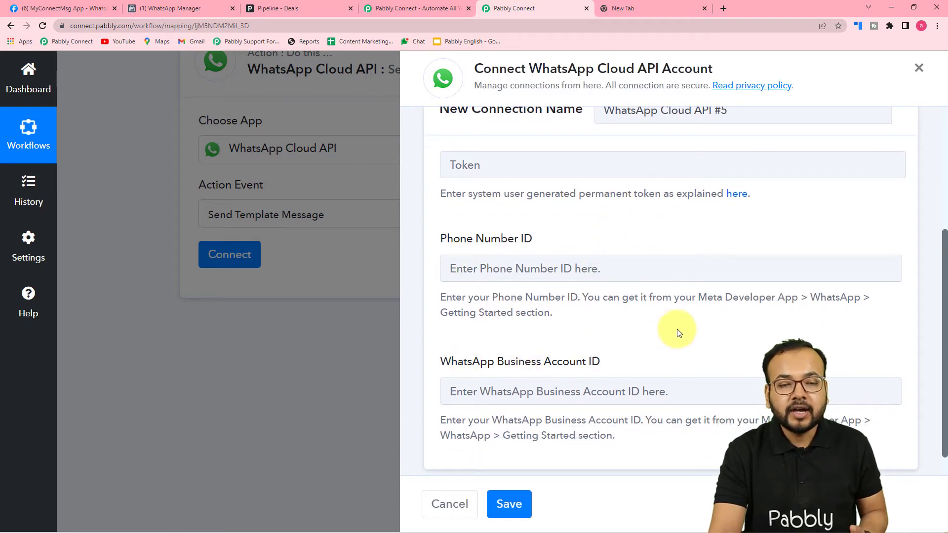
{"action": "scroll", "coordinate": [680, 328], "scroll_direction": "up", "scroll_amount": 4}
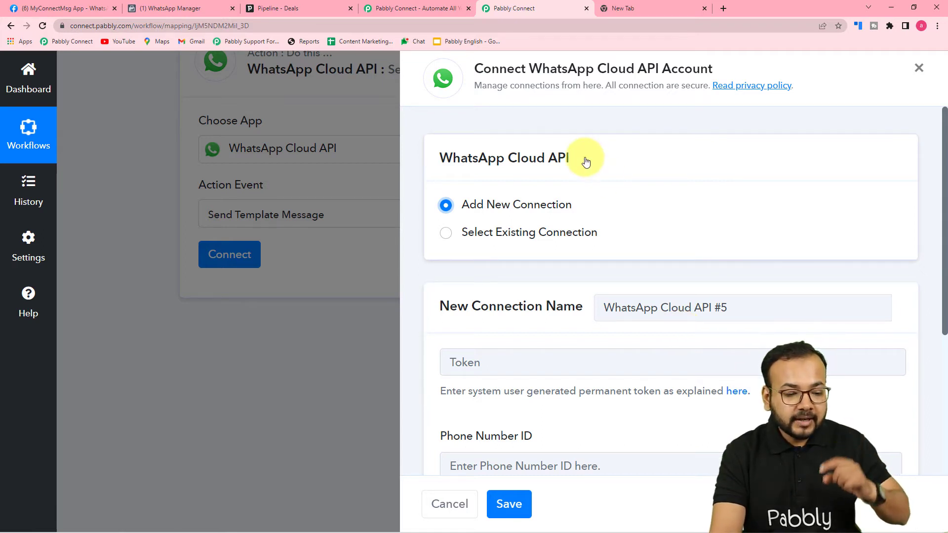
{"action": "scroll", "coordinate": [584, 159], "scroll_direction": "down", "scroll_amount": 5}
{"action": "scroll", "coordinate": [546, 170], "scroll_direction": "up", "scroll_amount": 3}
{"action": "scroll", "coordinate": [514, 174], "scroll_direction": "down", "scroll_amount": 2}
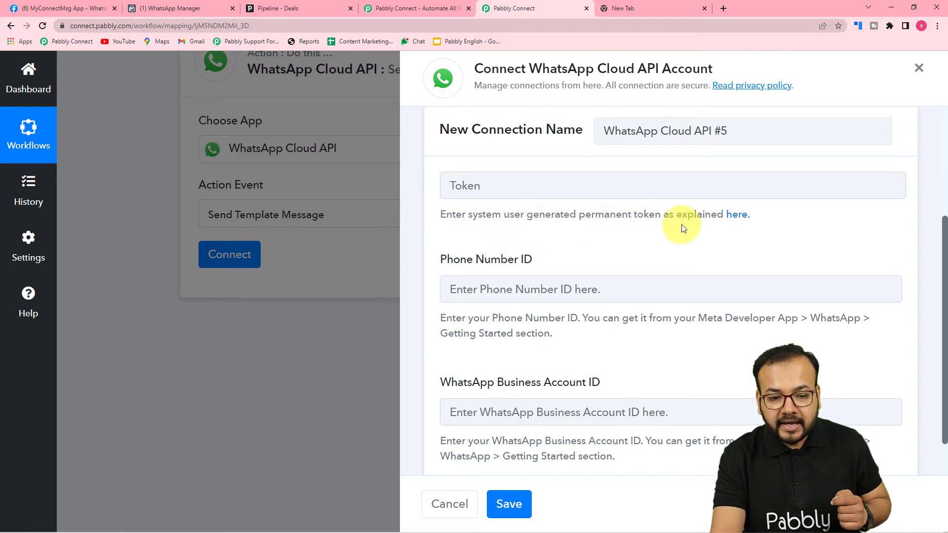
Step: Read the Pabbly Forum guide on generating a permanent WhatsApp token, then return to Pabbly Connect
{"action": "left_click", "coordinate": [745, 222]}
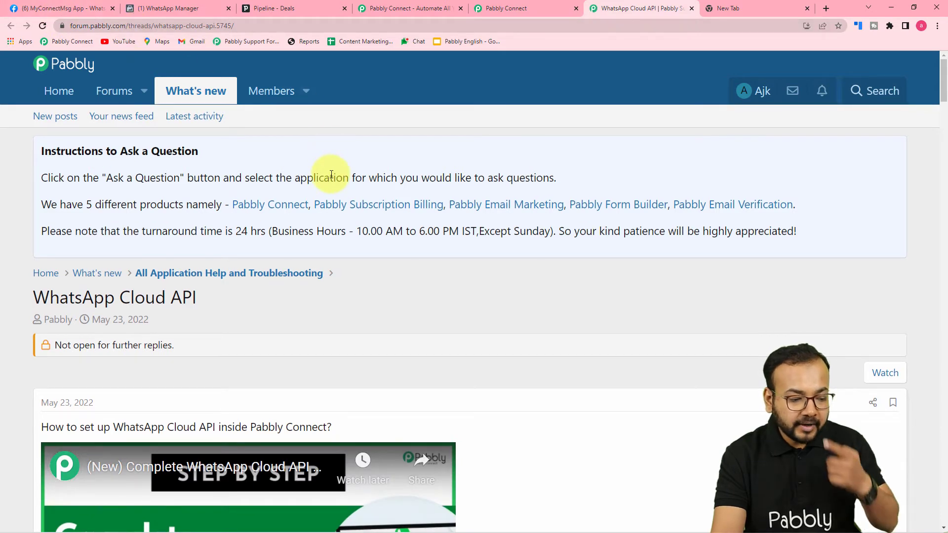
{"action": "scroll", "coordinate": [331, 173], "scroll_direction": "down", "scroll_amount": 5}
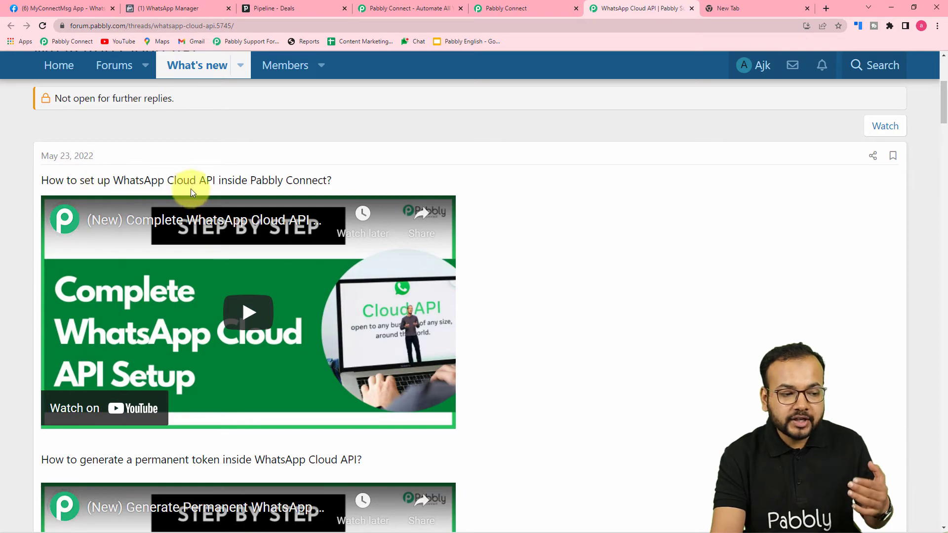
{"action": "scroll", "coordinate": [434, 219], "scroll_direction": "down", "scroll_amount": 6}
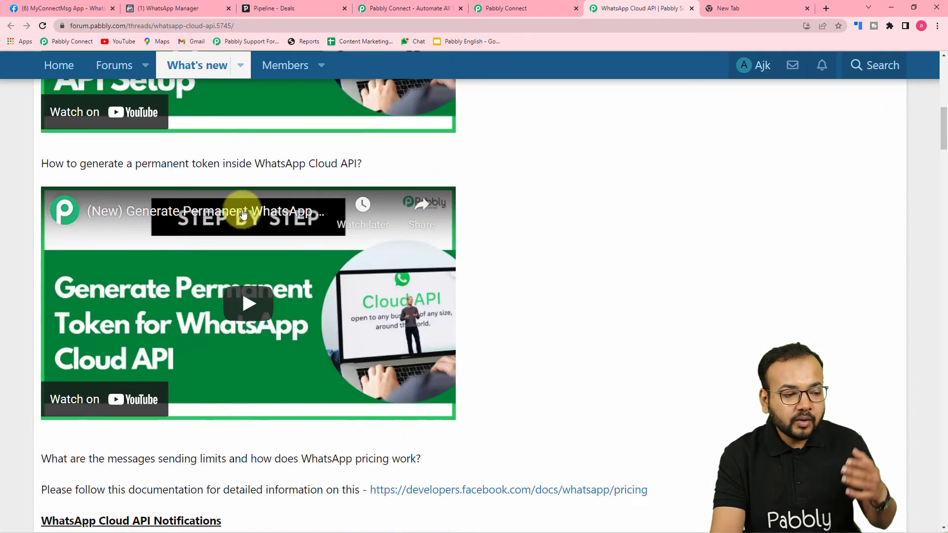
{"action": "scroll", "coordinate": [546, 237], "scroll_direction": "down", "scroll_amount": 4}
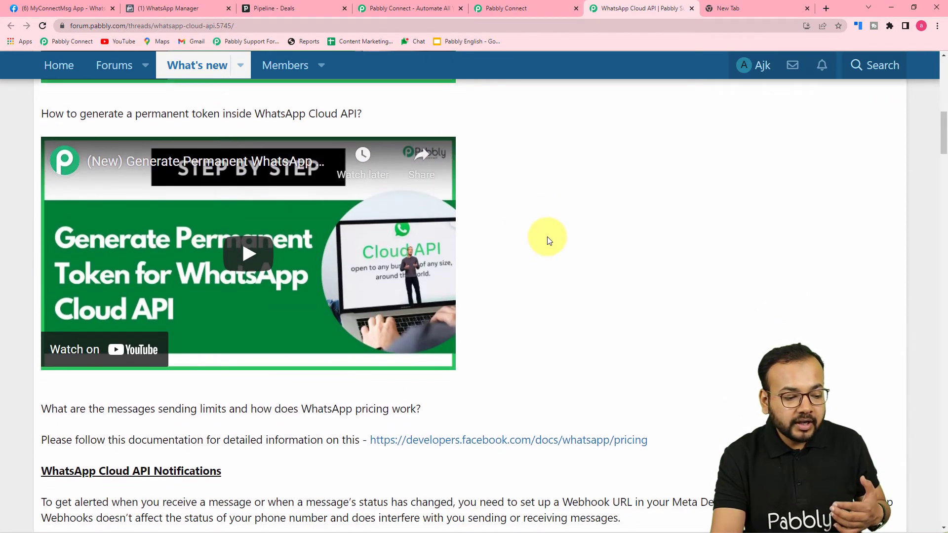
{"action": "scroll", "coordinate": [548, 240], "scroll_direction": "down", "scroll_amount": 6}
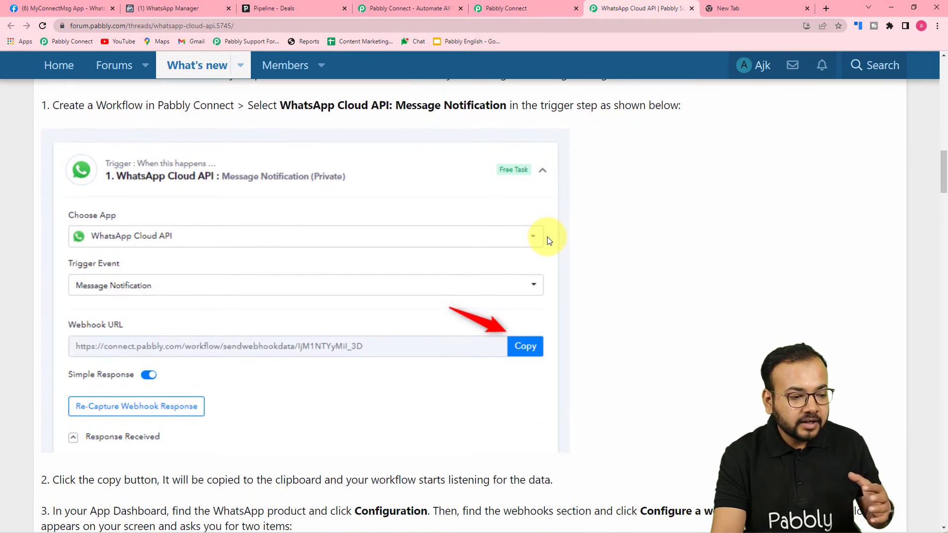
{"action": "scroll", "coordinate": [547, 240], "scroll_direction": "down", "scroll_amount": 1}
{"action": "scroll", "coordinate": [546, 241], "scroll_direction": "up", "scroll_amount": 2}
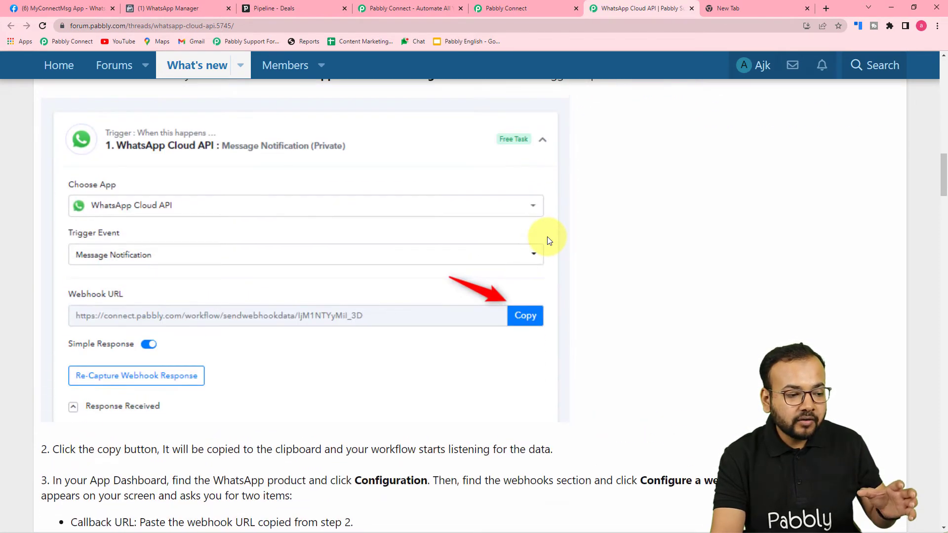
{"action": "scroll", "coordinate": [546, 240], "scroll_direction": "down", "scroll_amount": 1}
{"action": "scroll", "coordinate": [547, 241], "scroll_direction": "down", "scroll_amount": 10}
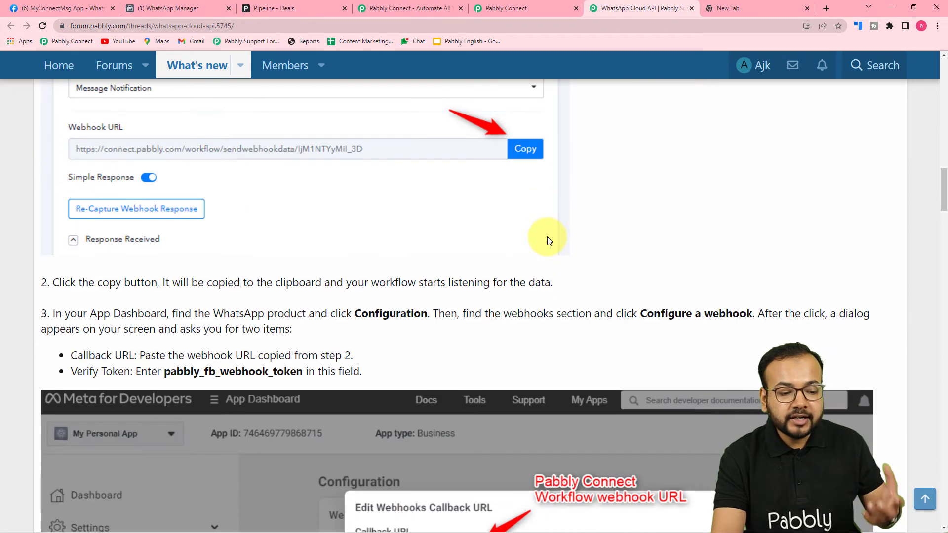
{"action": "scroll", "coordinate": [548, 239], "scroll_direction": "down", "scroll_amount": 7}
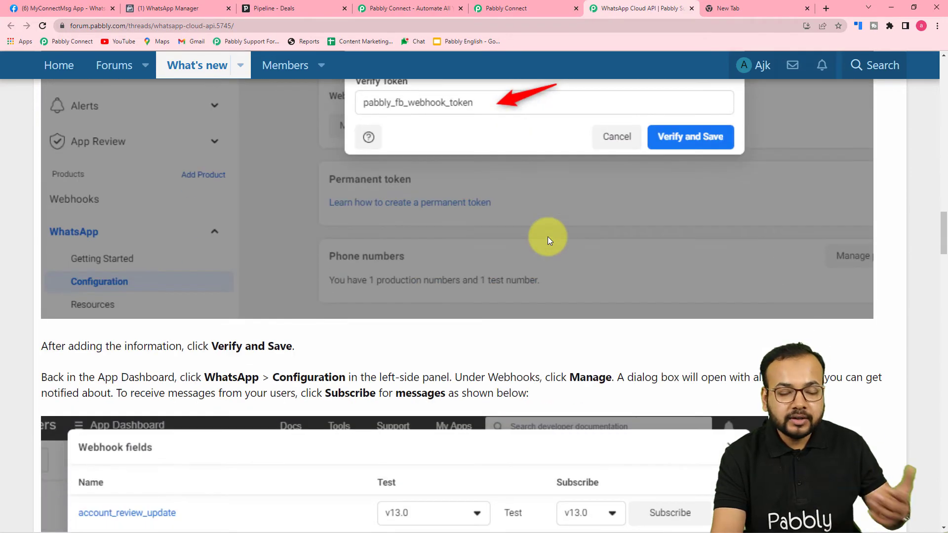
{"action": "scroll", "coordinate": [547, 236], "scroll_direction": "down", "scroll_amount": 3}
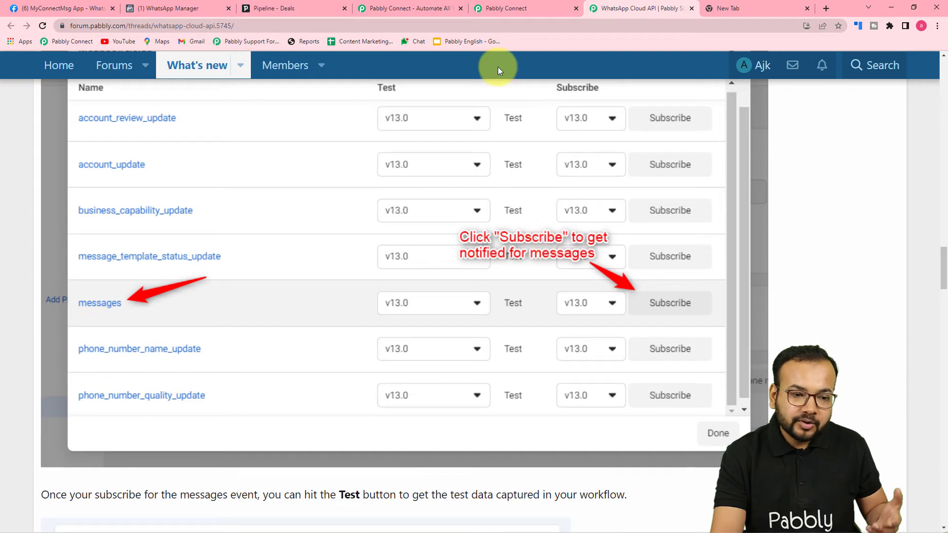
{"action": "left_click", "coordinate": [505, 5]}
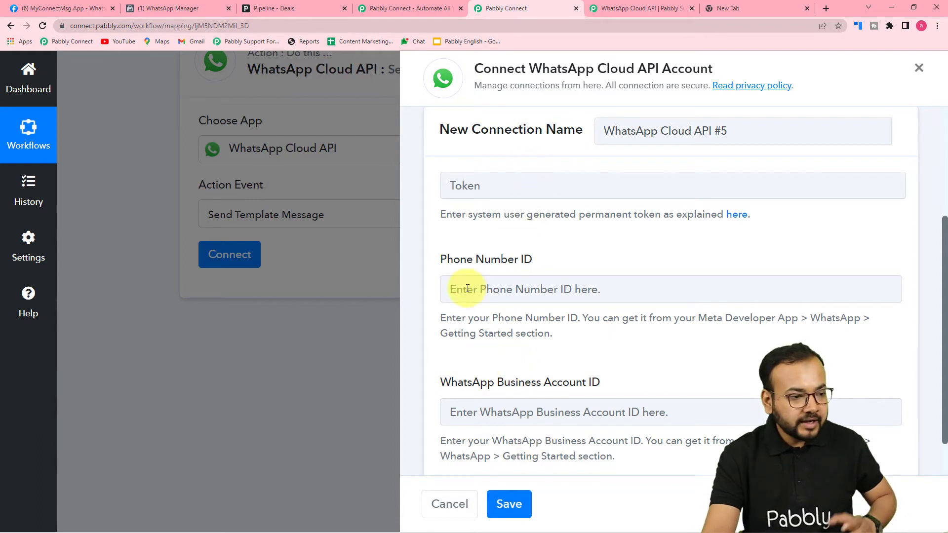
Step: Switch to the WhatsApp Manager browser tab showing the message template editor
{"action": "left_click", "coordinate": [146, 6]}
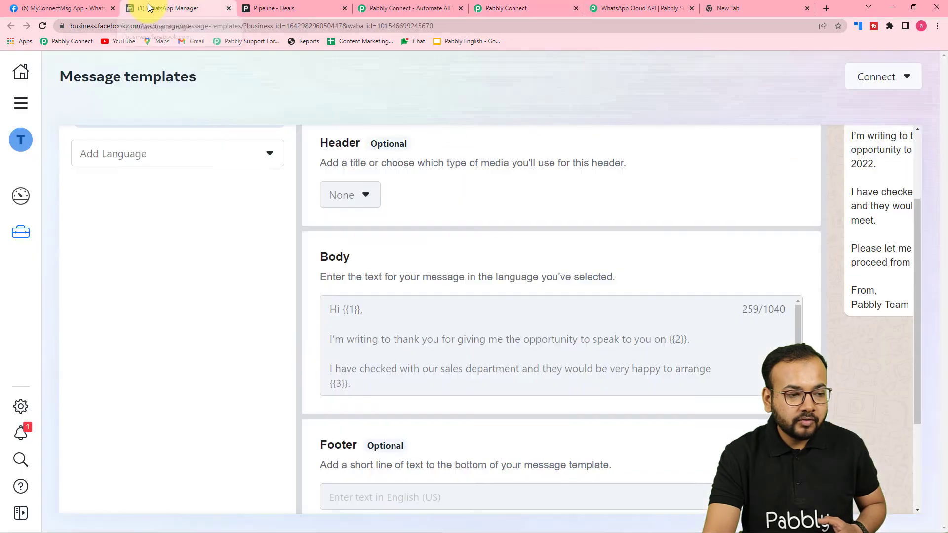
Step: Go to Business Home from the WhatsApp Manager left bar
{"action": "left_click", "coordinate": [19, 74]}
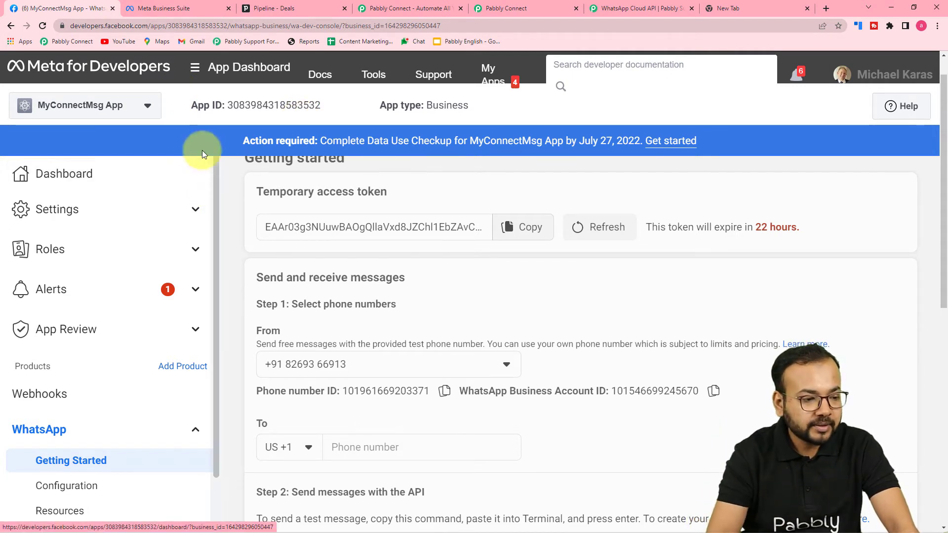
Step: Copy the app's Phone number ID from the Meta for Developers Getting Started page
{"action": "left_click", "coordinate": [127, 111]}
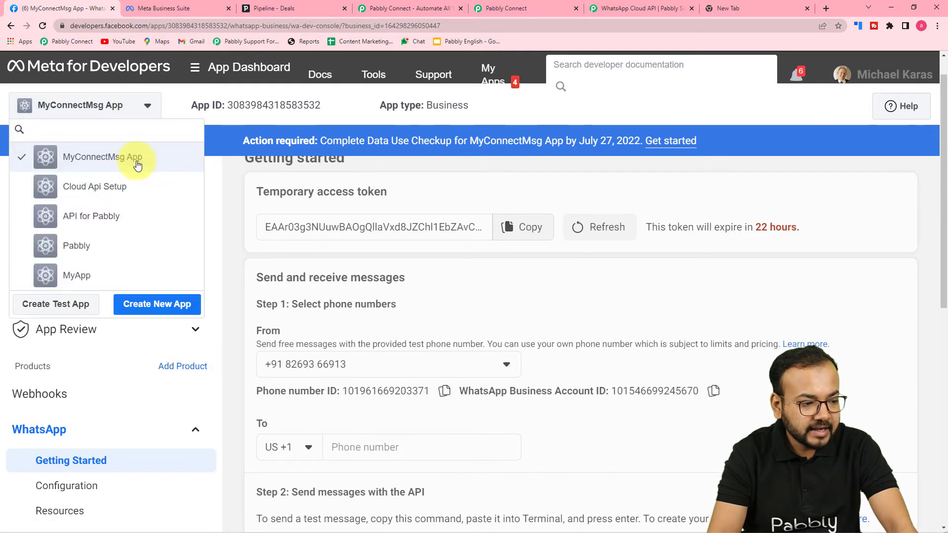
{"action": "left_click", "coordinate": [485, 185]}
{"action": "scroll", "coordinate": [486, 184], "scroll_direction": "up", "scroll_amount": 1}
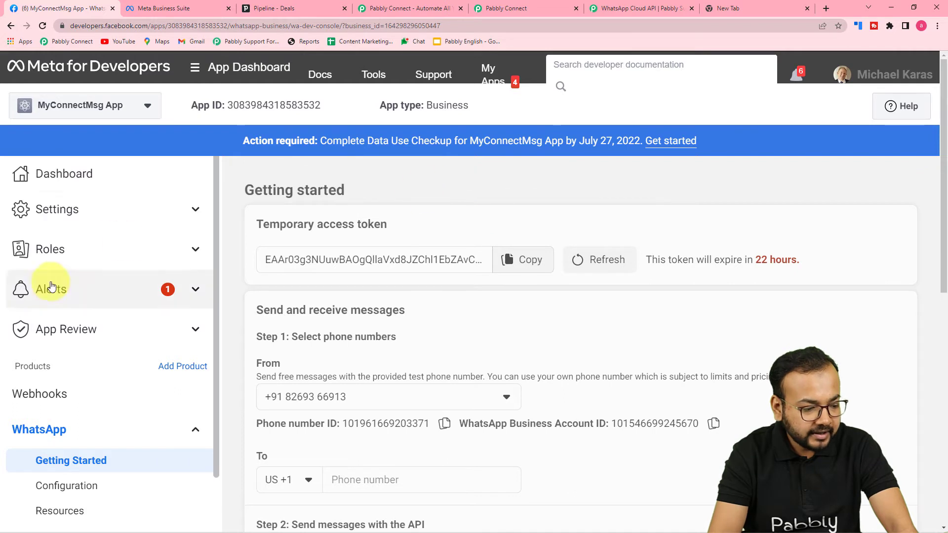
{"action": "scroll", "coordinate": [38, 338], "scroll_direction": "down", "scroll_amount": 1}
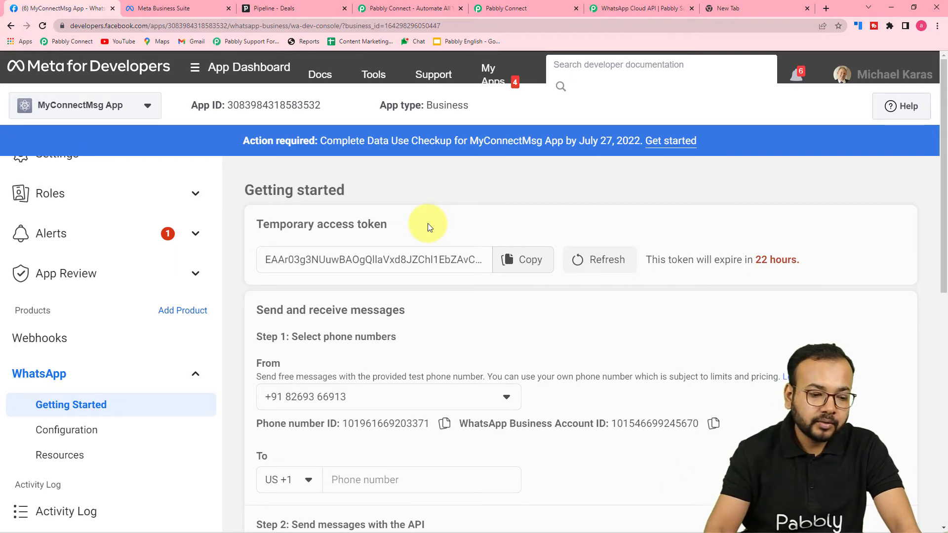
{"action": "scroll", "coordinate": [433, 212], "scroll_direction": "down", "scroll_amount": 2}
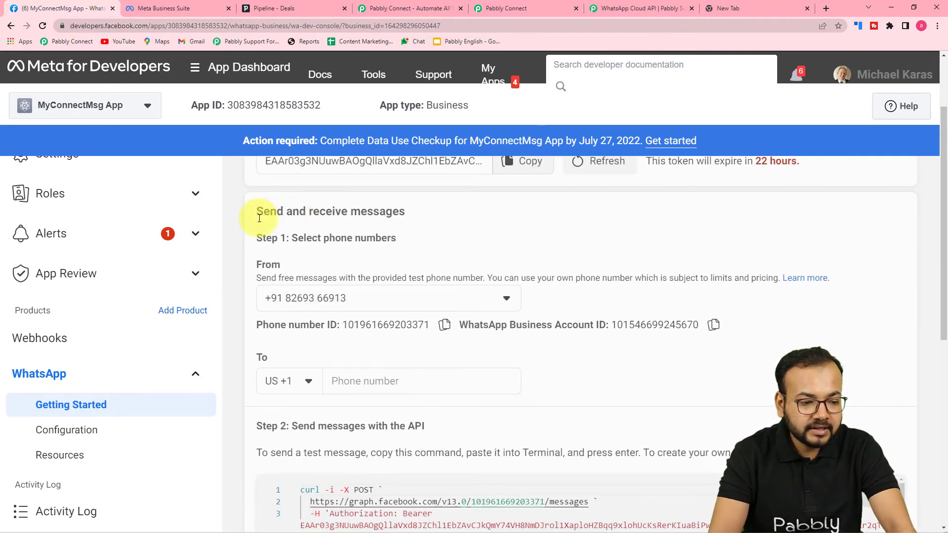
{"action": "scroll", "coordinate": [368, 221], "scroll_direction": "down", "scroll_amount": 2}
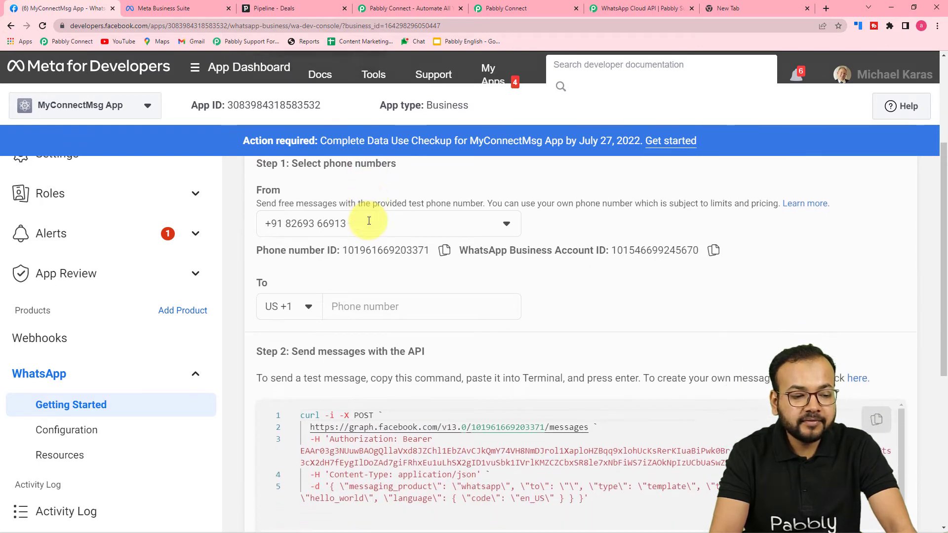
{"action": "scroll", "coordinate": [368, 221], "scroll_direction": "down", "scroll_amount": 2}
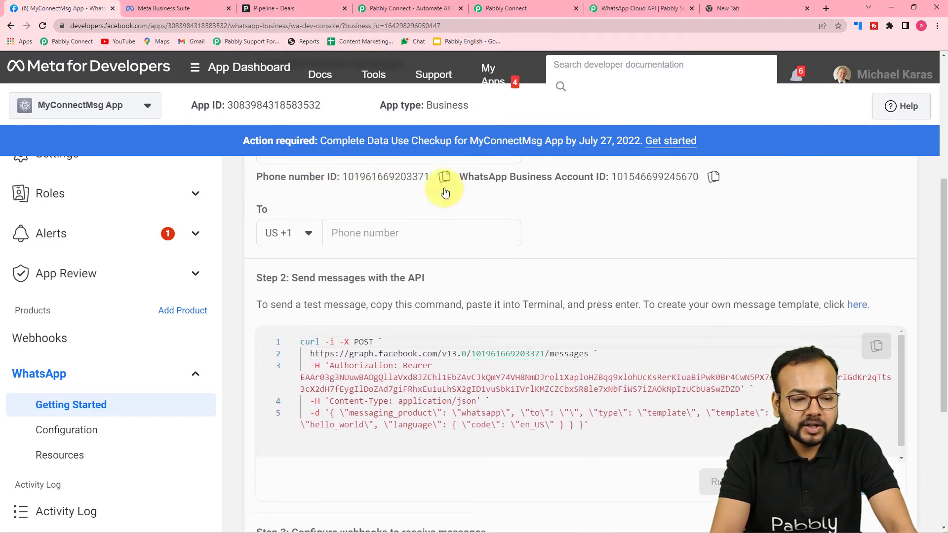
{"action": "left_click", "coordinate": [444, 177]}
Step: Paste the copied Phone number ID into the connection's Phone Number ID field
{"action": "left_click", "coordinate": [518, 8]}
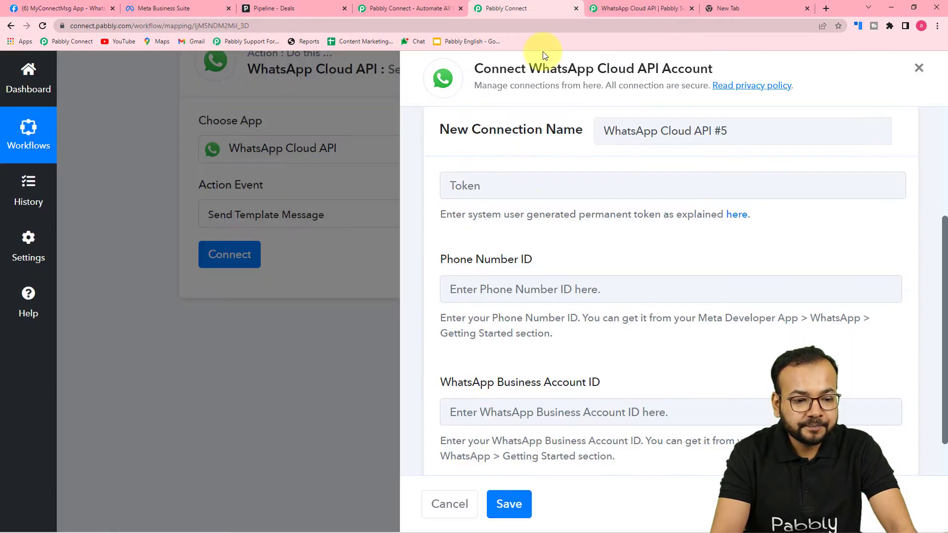
{"action": "left_click", "coordinate": [493, 282]}
{"action": "right_click", "coordinate": [494, 282]}
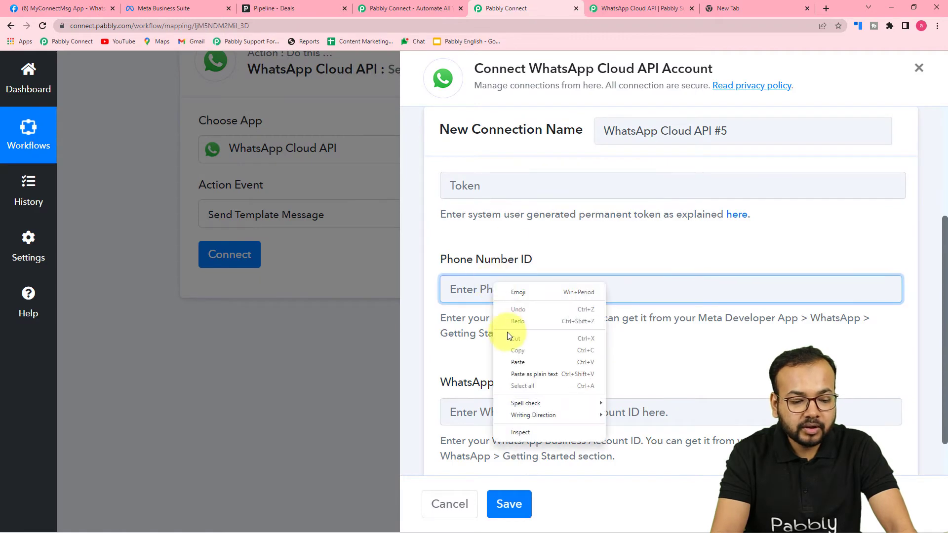
{"action": "left_click", "coordinate": [516, 363]}
Step: Paste the WhatsApp Business Account ID from Meta for Developers and review the connection form
{"action": "left_click", "coordinate": [70, 8]}
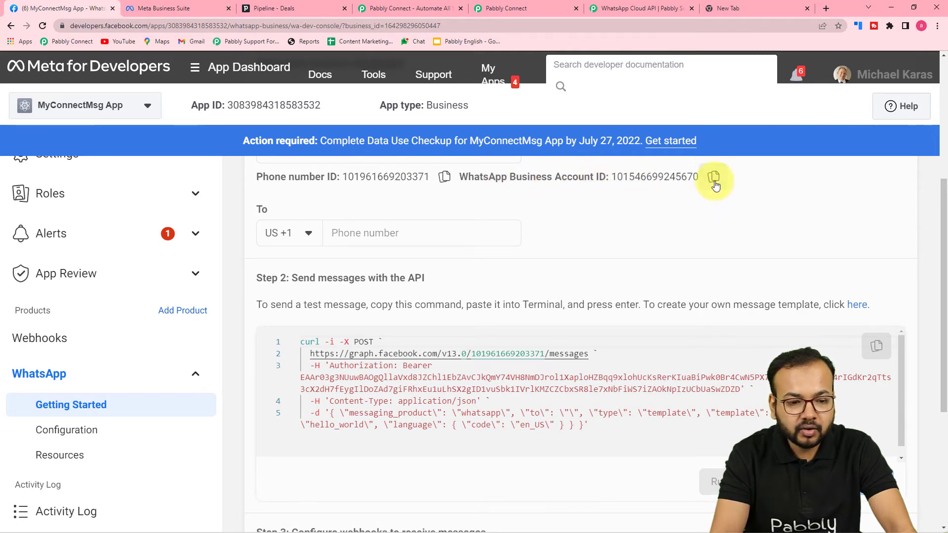
{"action": "left_click", "coordinate": [489, 8]}
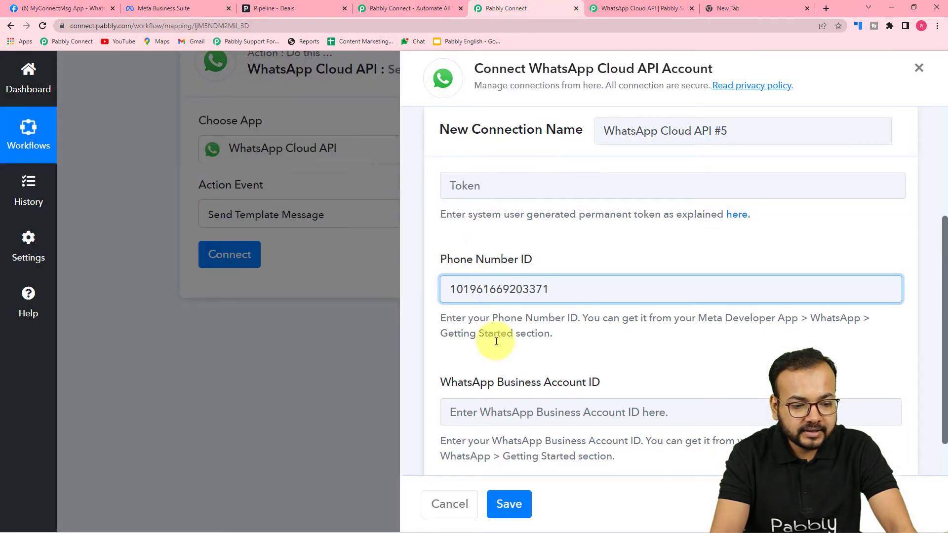
{"action": "right_click", "coordinate": [487, 410]}
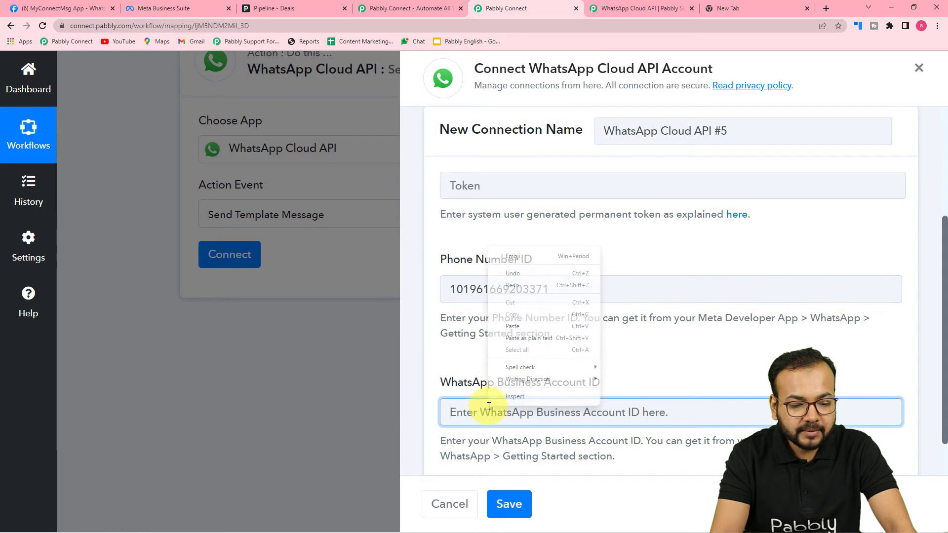
{"action": "left_click", "coordinate": [517, 330]}
{"action": "scroll", "coordinate": [517, 329], "scroll_direction": "down", "scroll_amount": 1}
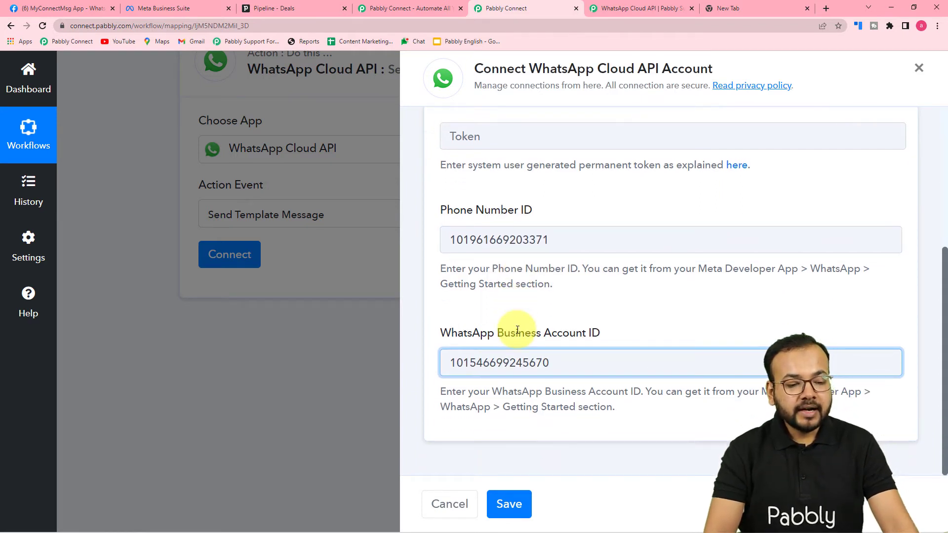
{"action": "scroll", "coordinate": [516, 330], "scroll_direction": "up", "scroll_amount": 2}
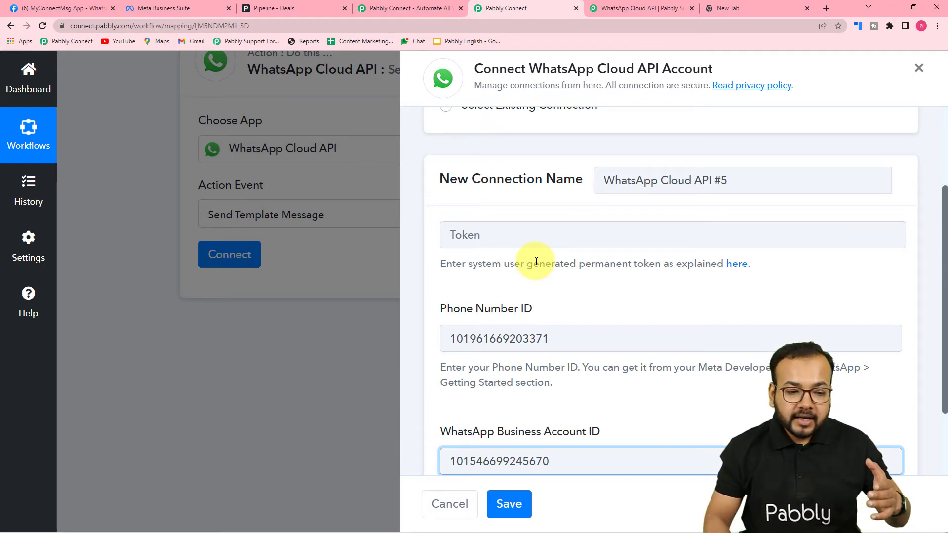
{"action": "scroll", "coordinate": [519, 260], "scroll_direction": "up", "scroll_amount": 3}
{"action": "scroll", "coordinate": [534, 277], "scroll_direction": "down", "scroll_amount": 2}
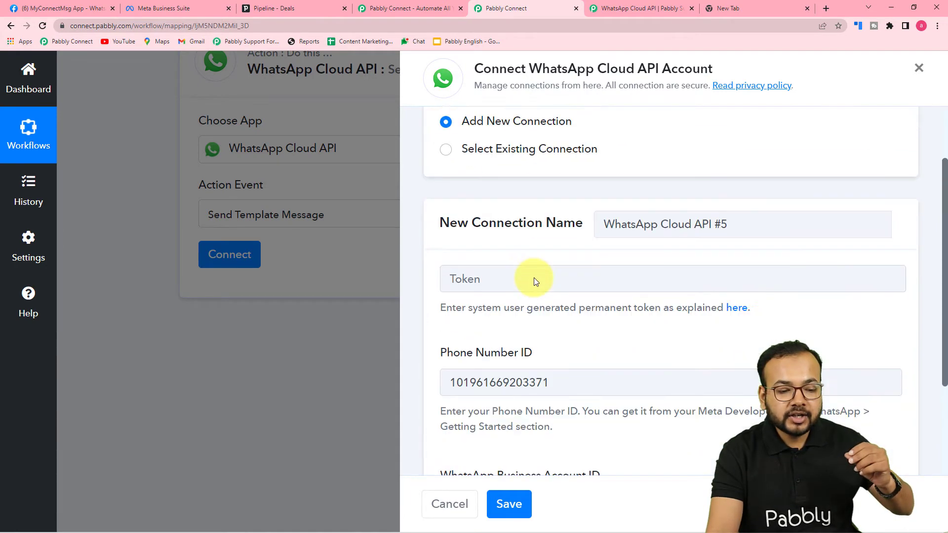
{"action": "scroll", "coordinate": [534, 278], "scroll_direction": "down", "scroll_amount": 2}
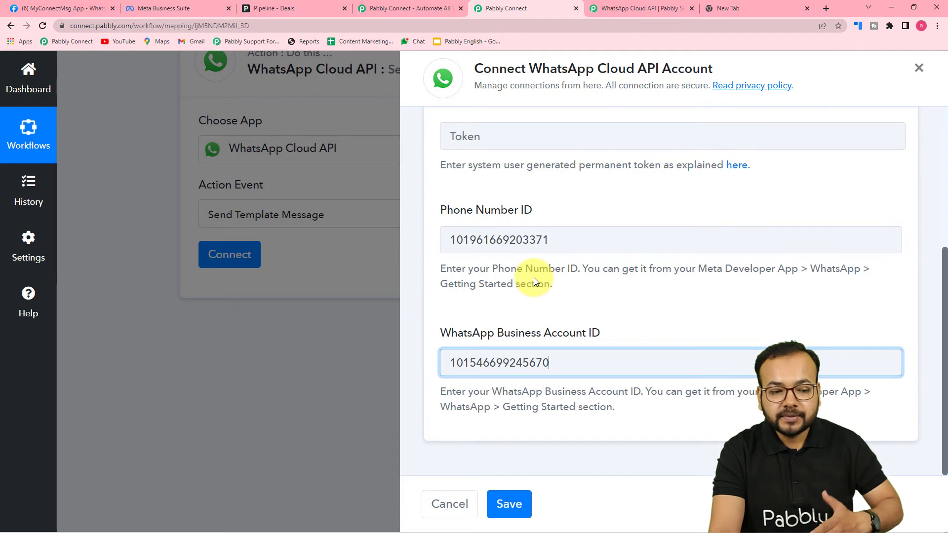
{"action": "scroll", "coordinate": [535, 277], "scroll_direction": "up", "scroll_amount": 4}
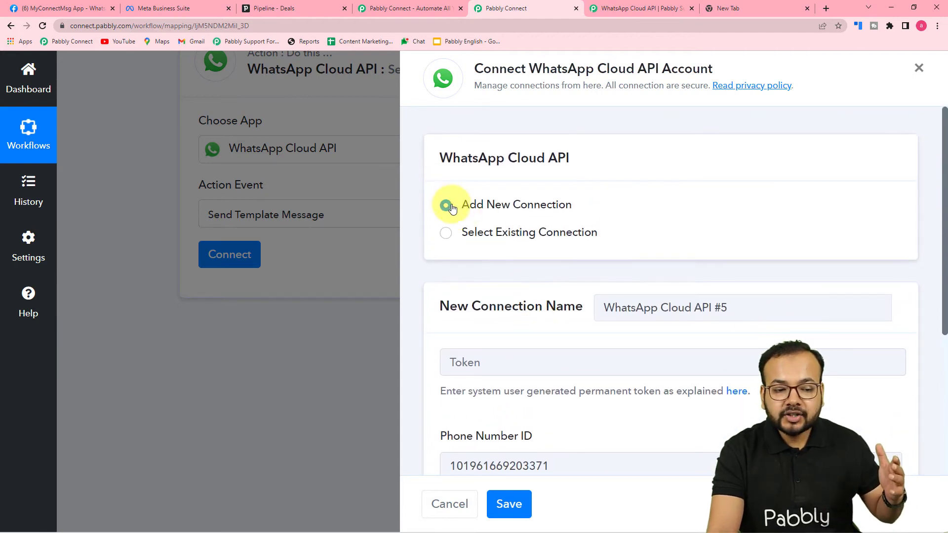
{"action": "scroll", "coordinate": [513, 306], "scroll_direction": "down", "scroll_amount": 3}
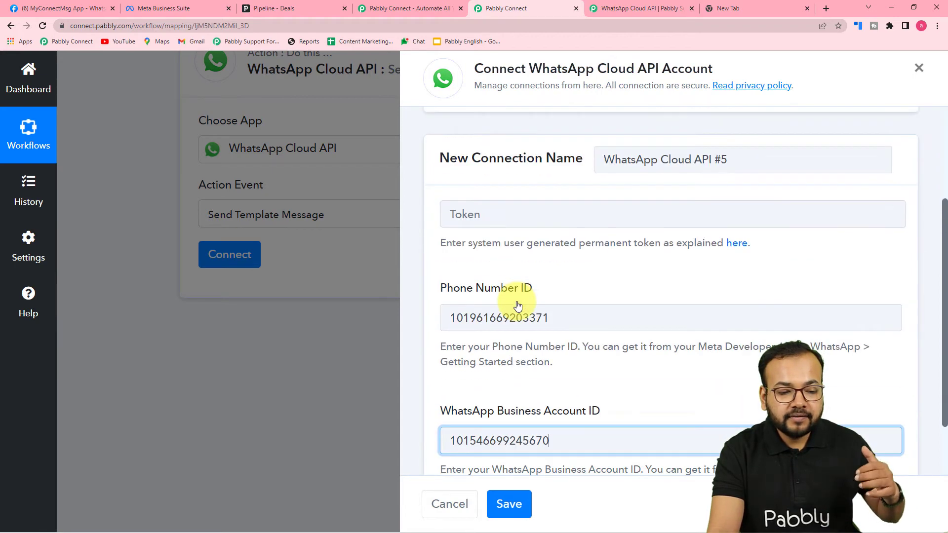
{"action": "scroll", "coordinate": [522, 398], "scroll_direction": "down", "scroll_amount": 2}
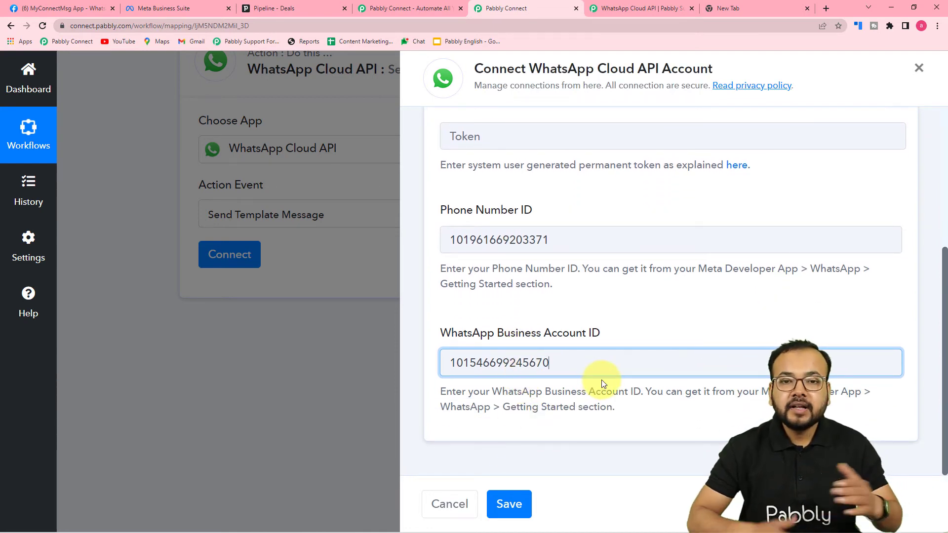
{"action": "scroll", "coordinate": [601, 380], "scroll_direction": "up", "scroll_amount": 4}
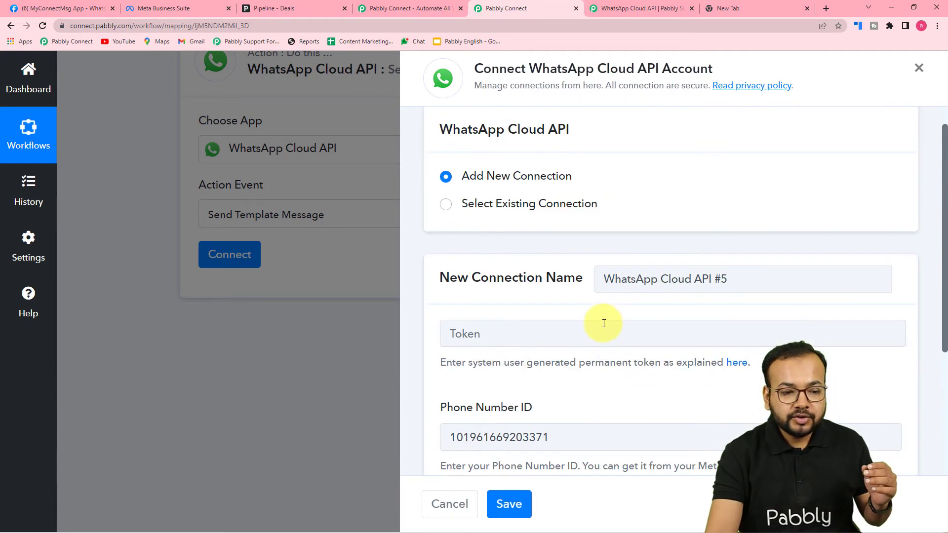
Step: Connect the WhatsApp action through the existing 'WhatsApp Cloud API Final' connection and review the appointment_detail fields
{"action": "left_click", "coordinate": [443, 206]}
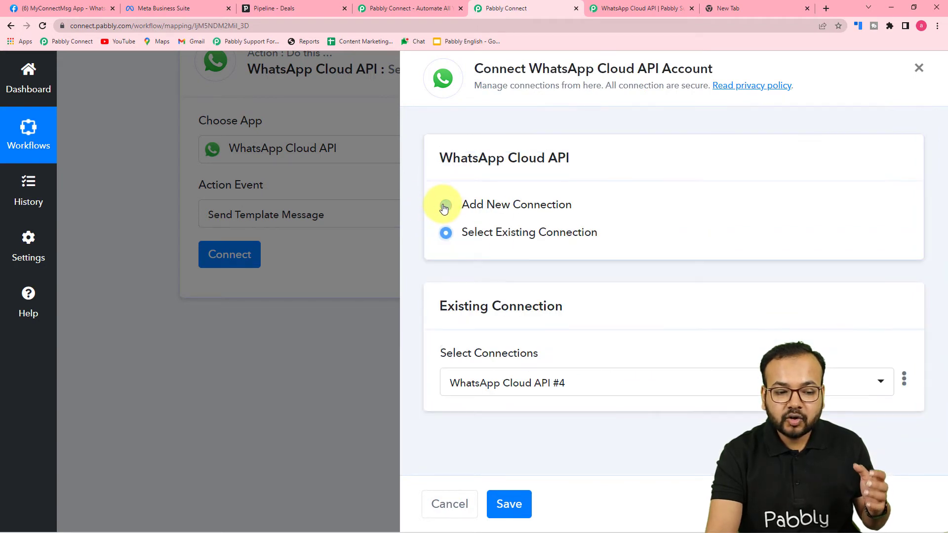
{"action": "left_click", "coordinate": [553, 391]}
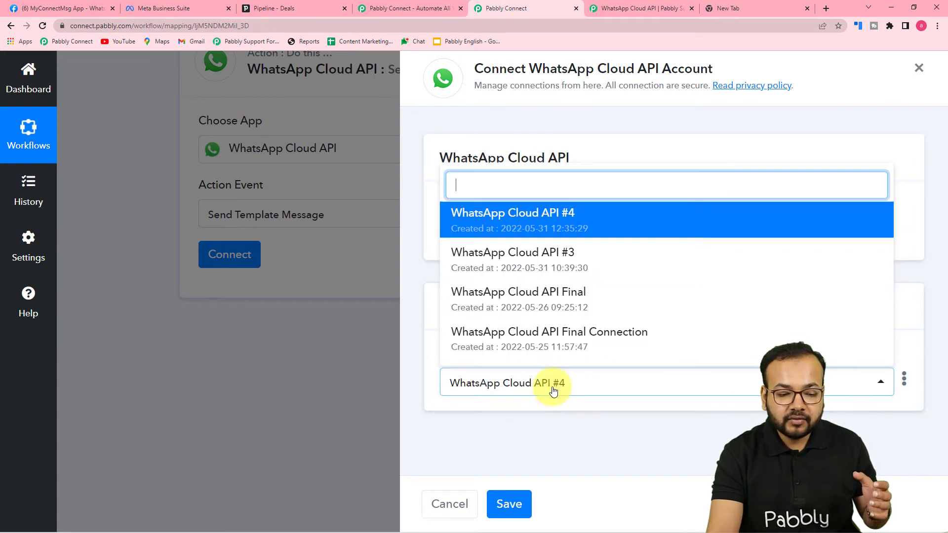
{"action": "left_click", "coordinate": [526, 305]}
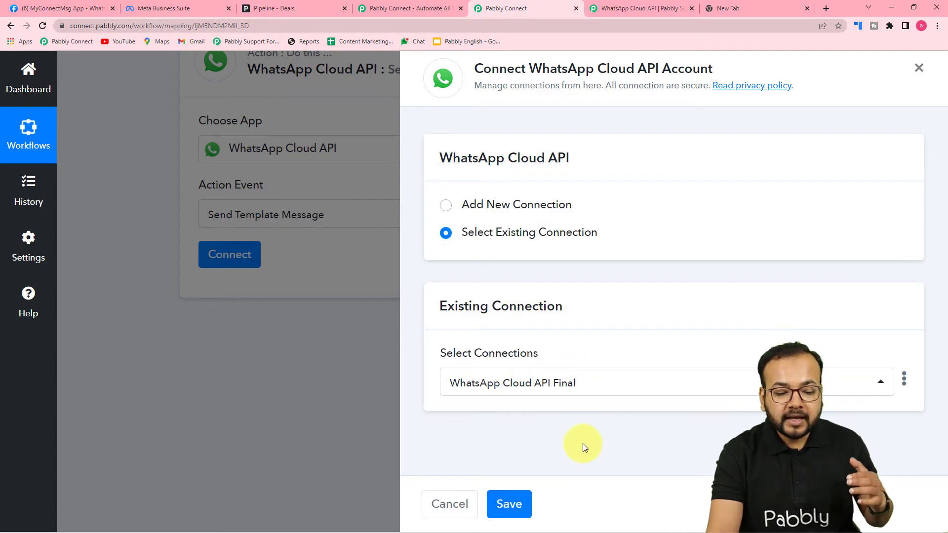
{"action": "left_click", "coordinate": [509, 504]}
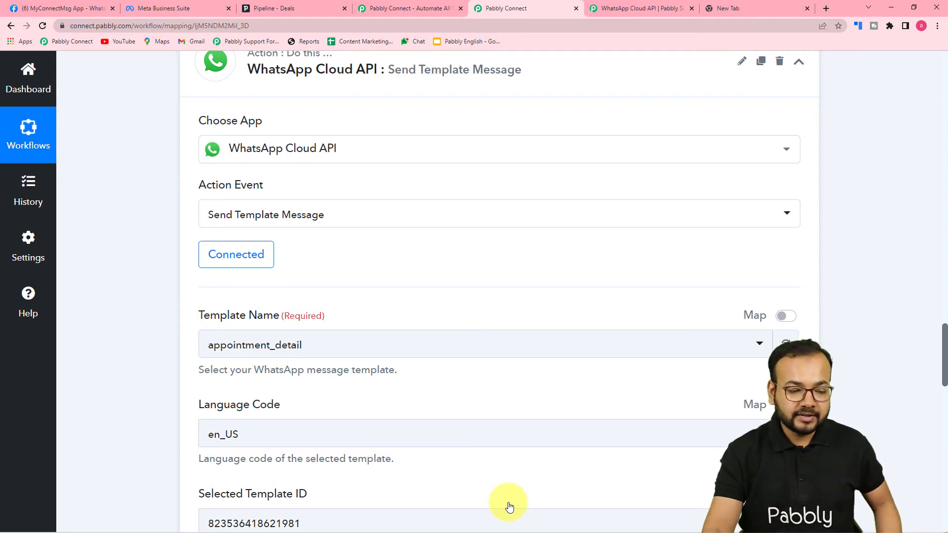
{"action": "scroll", "coordinate": [509, 505], "scroll_direction": "down", "scroll_amount": 2}
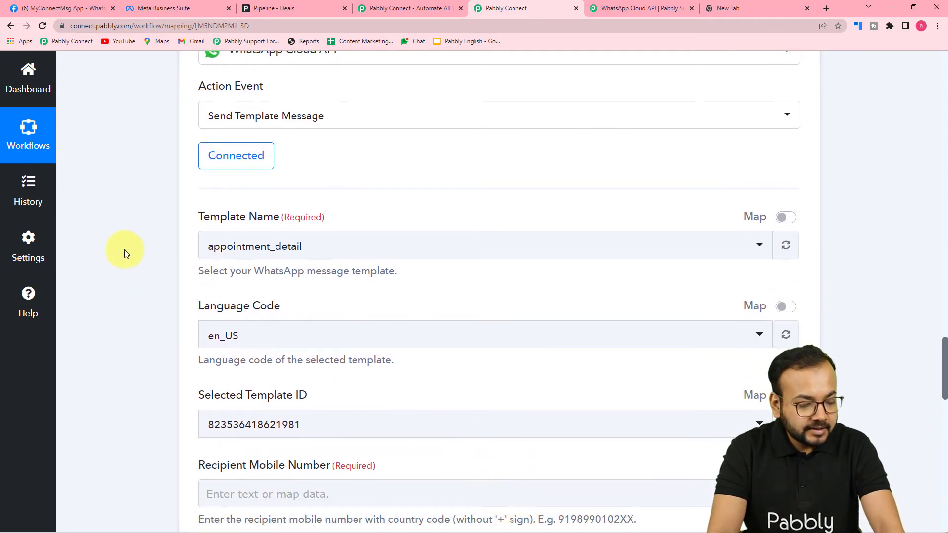
{"action": "scroll", "coordinate": [125, 250], "scroll_direction": "down", "scroll_amount": 1}
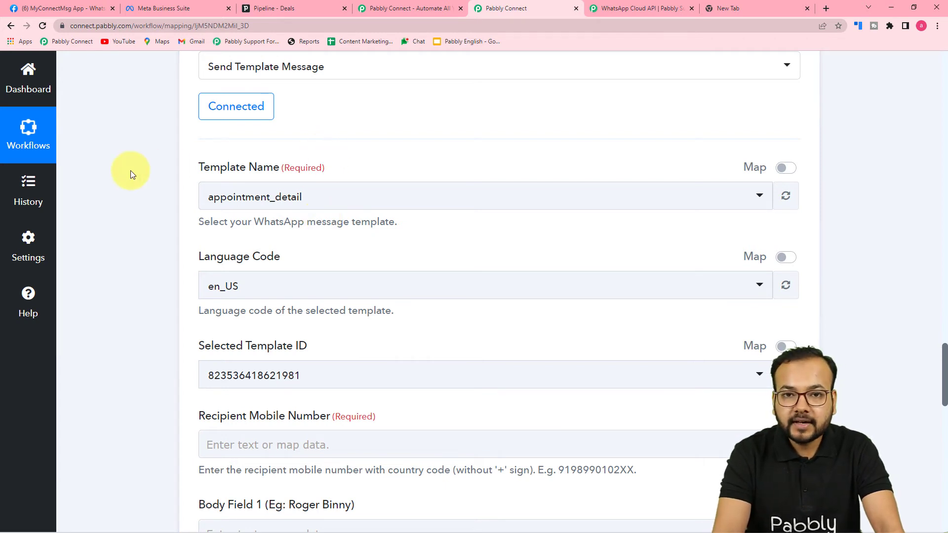
{"action": "left_click", "coordinate": [94, 9]}
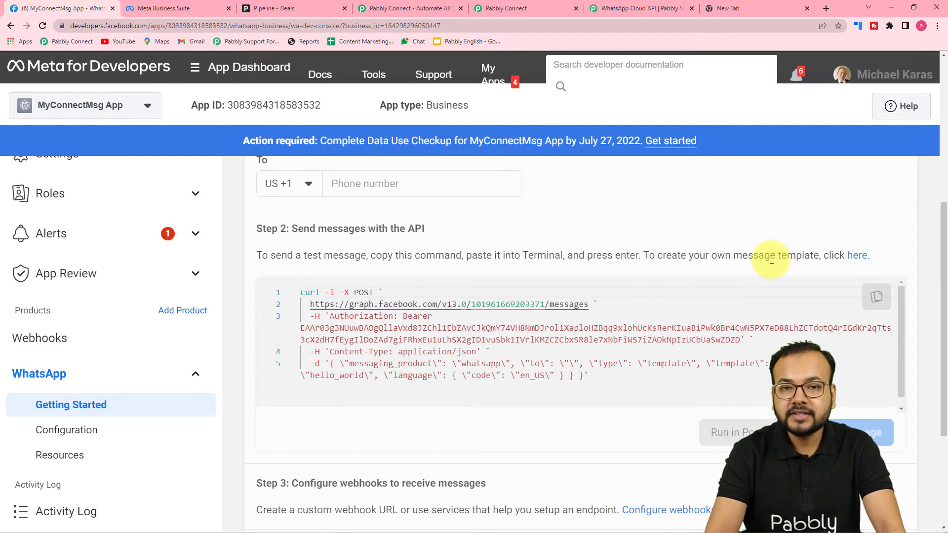
Step: Open the WhatsApp Manager Message templates list in a new tab from Step 2's 'here' link
{"action": "left_click", "coordinate": [857, 256]}
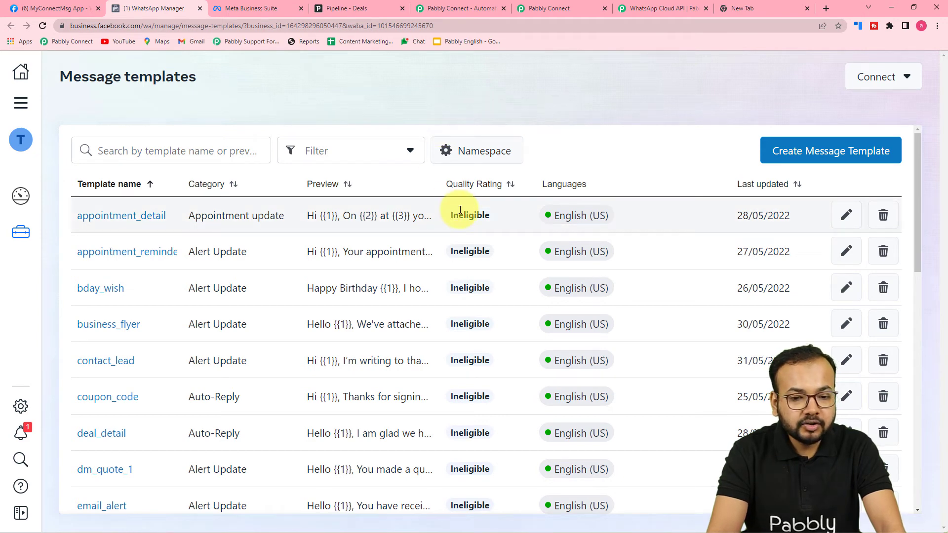
{"action": "scroll", "coordinate": [373, 285], "scroll_direction": "down", "scroll_amount": 2}
{"action": "scroll", "coordinate": [376, 286], "scroll_direction": "down", "scroll_amount": 3}
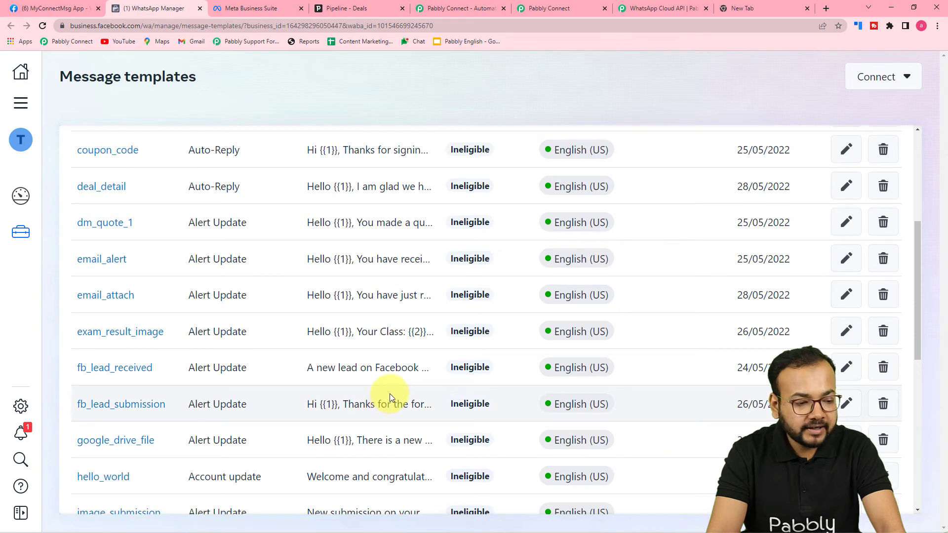
{"action": "left_click", "coordinate": [116, 297]}
{"action": "scroll", "coordinate": [686, 326], "scroll_direction": "up", "scroll_amount": 4}
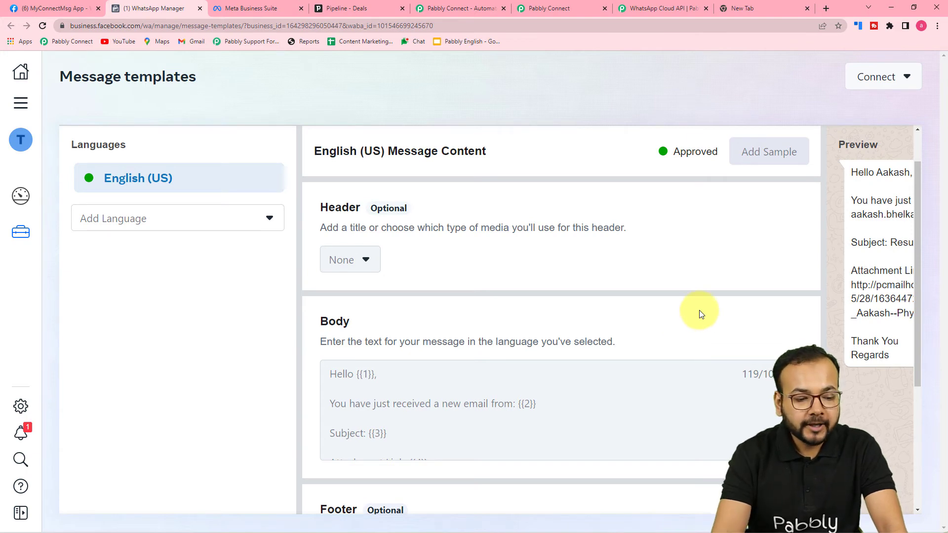
{"action": "scroll", "coordinate": [699, 313], "scroll_direction": "down", "scroll_amount": 3}
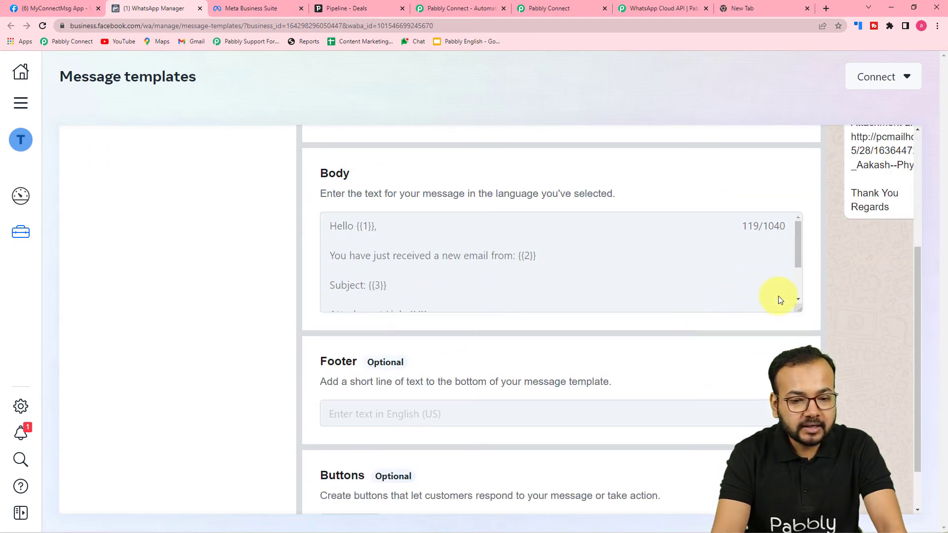
{"action": "scroll", "coordinate": [785, 321], "scroll_direction": "up", "scroll_amount": 1}
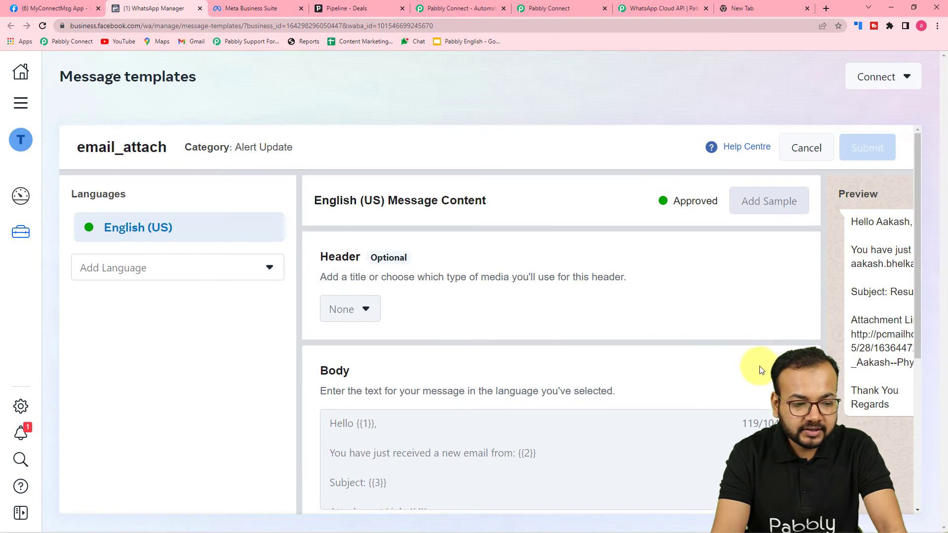
{"action": "scroll", "coordinate": [758, 370], "scroll_direction": "down", "scroll_amount": 2}
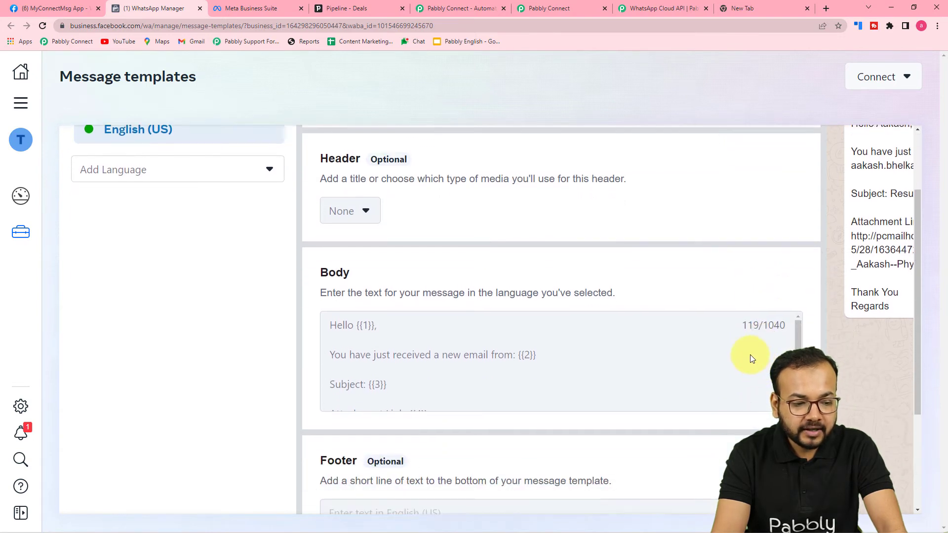
{"action": "scroll", "coordinate": [587, 324], "scroll_direction": "up", "scroll_amount": 2}
{"action": "scroll", "coordinate": [446, 326], "scroll_direction": "down", "scroll_amount": 2}
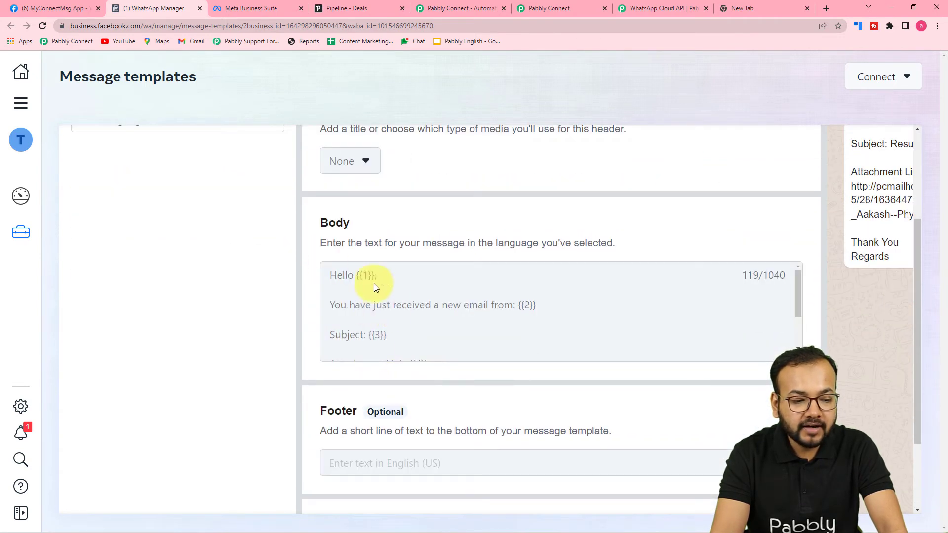
{"action": "scroll", "coordinate": [387, 349], "scroll_direction": "down", "scroll_amount": 3}
{"action": "scroll", "coordinate": [382, 430], "scroll_direction": "down", "scroll_amount": 2}
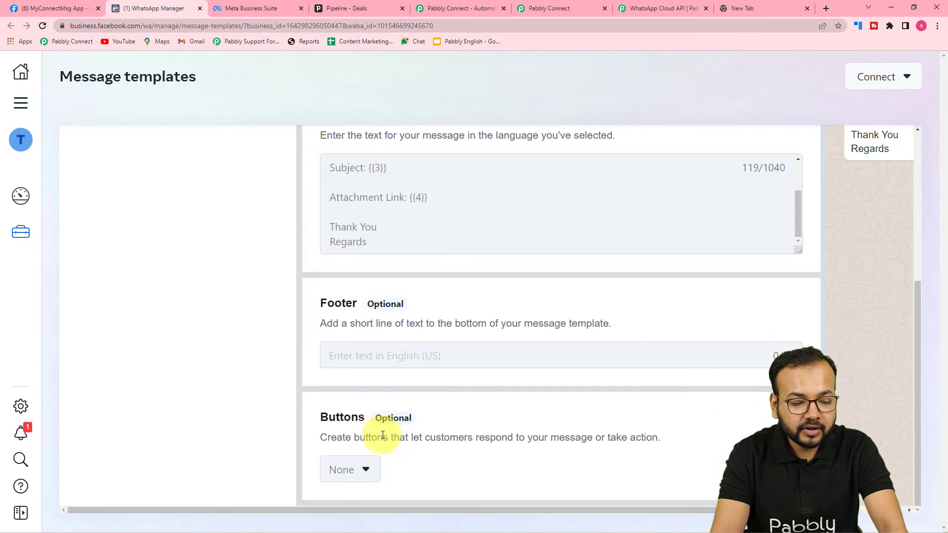
{"action": "left_click_drag", "start_coordinate": [475, 511], "coordinate": [700, 513]}
{"action": "scroll", "coordinate": [741, 369], "scroll_direction": "up", "scroll_amount": 4}
{"action": "scroll", "coordinate": [741, 367], "scroll_direction": "up", "scroll_amount": 1}
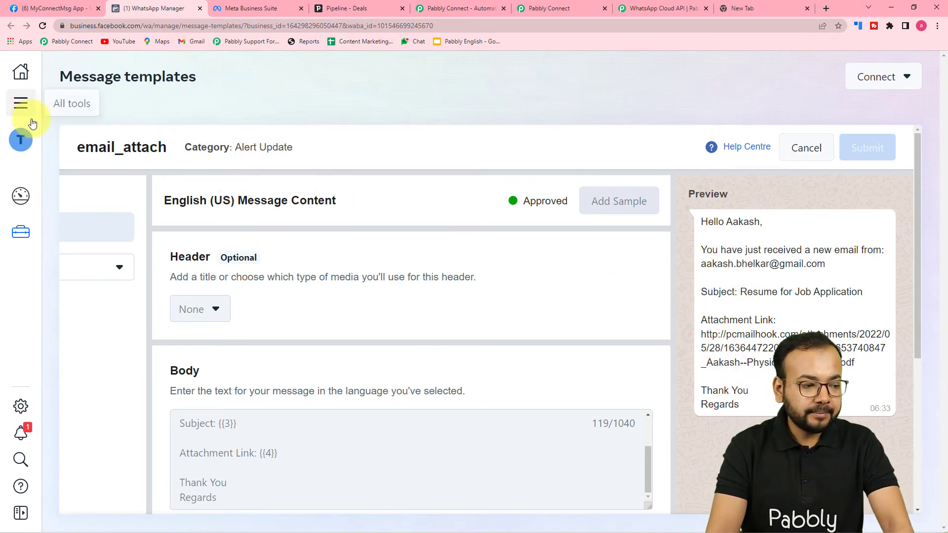
{"action": "left_click", "coordinate": [808, 156]}
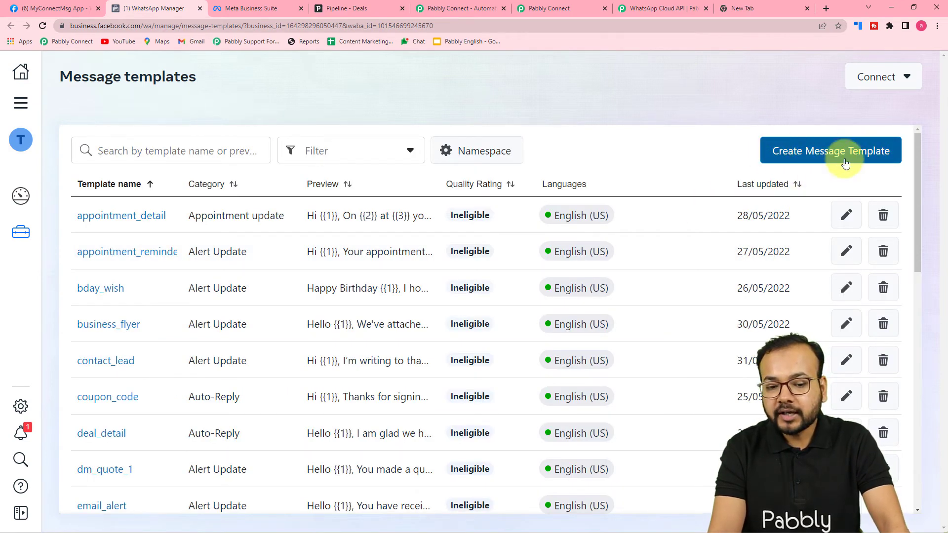
Step: Create an Auto-Reply template named 'name' in English (US) and continue to its content editor
{"action": "left_click", "coordinate": [802, 151]}
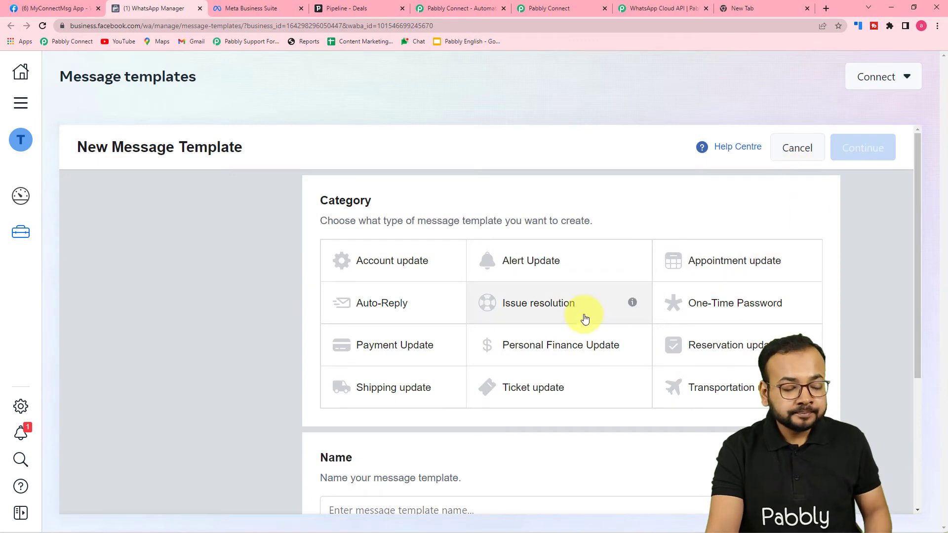
{"action": "scroll", "coordinate": [413, 301], "scroll_direction": "down", "scroll_amount": 2}
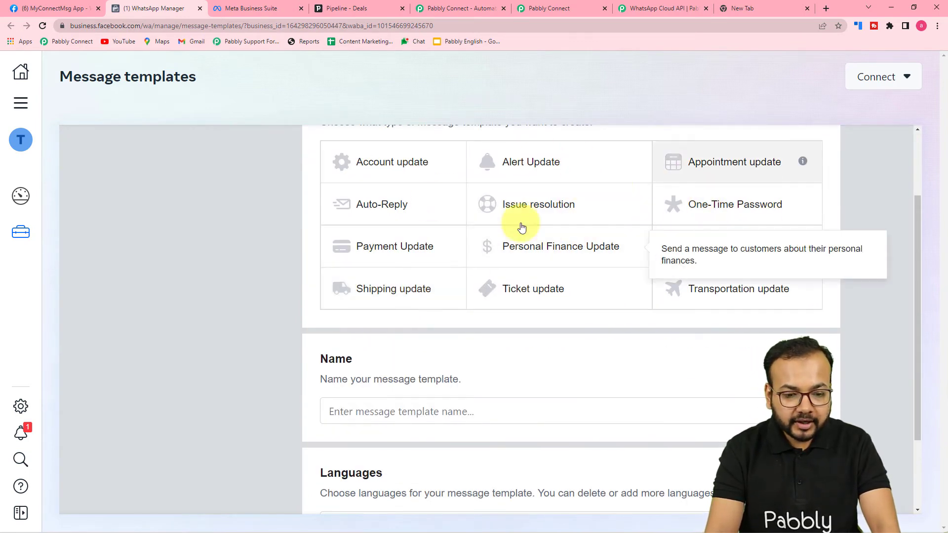
{"action": "left_click", "coordinate": [375, 212]}
{"action": "scroll", "coordinate": [271, 258], "scroll_direction": "down", "scroll_amount": 2}
{"action": "left_click", "coordinate": [416, 308]}
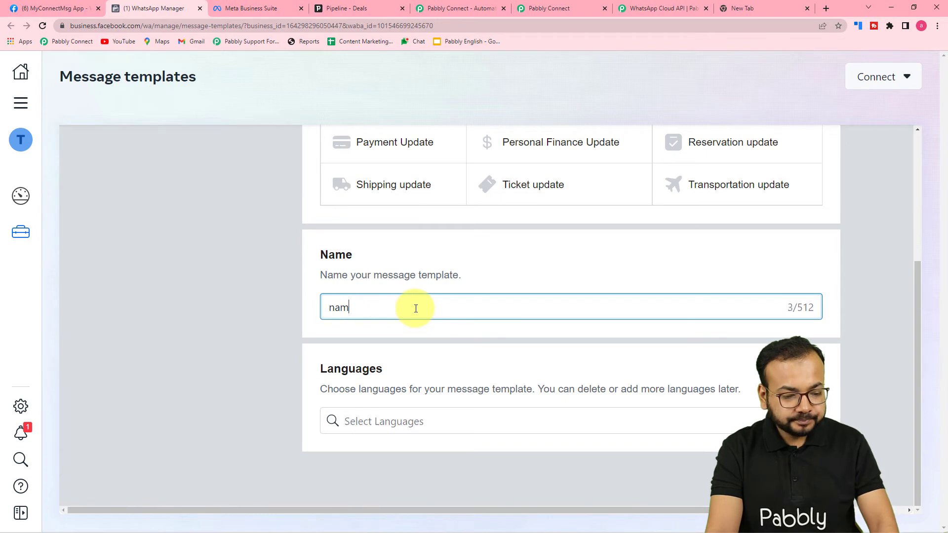
{"action": "left_click", "coordinate": [392, 420]}
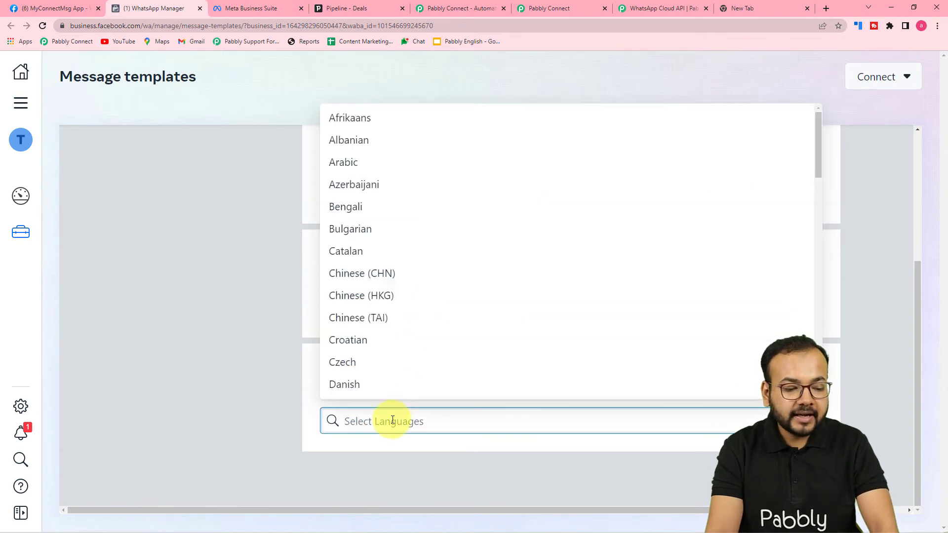
{"action": "type", "text": "en"}
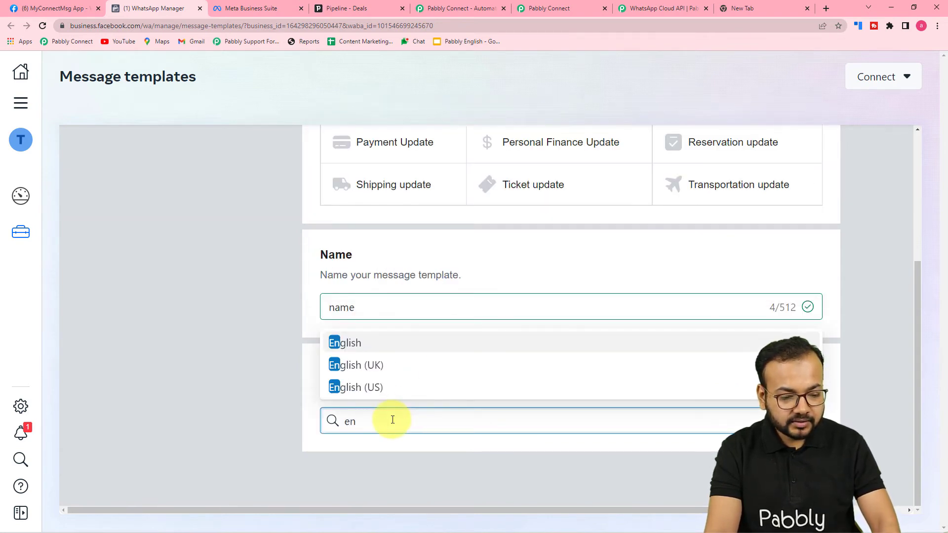
{"action": "left_click", "coordinate": [384, 389]}
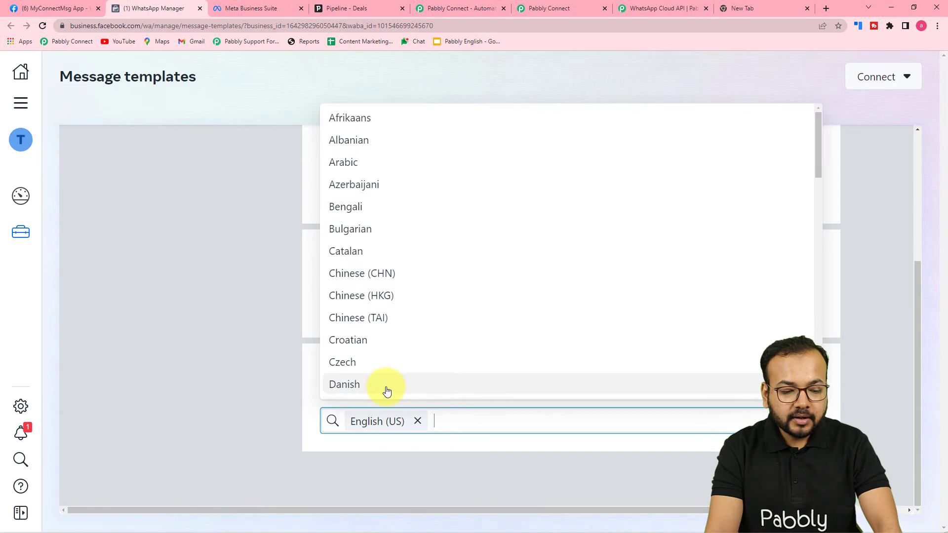
{"action": "left_click", "coordinate": [881, 348]}
{"action": "scroll", "coordinate": [881, 349], "scroll_direction": "up", "scroll_amount": 5}
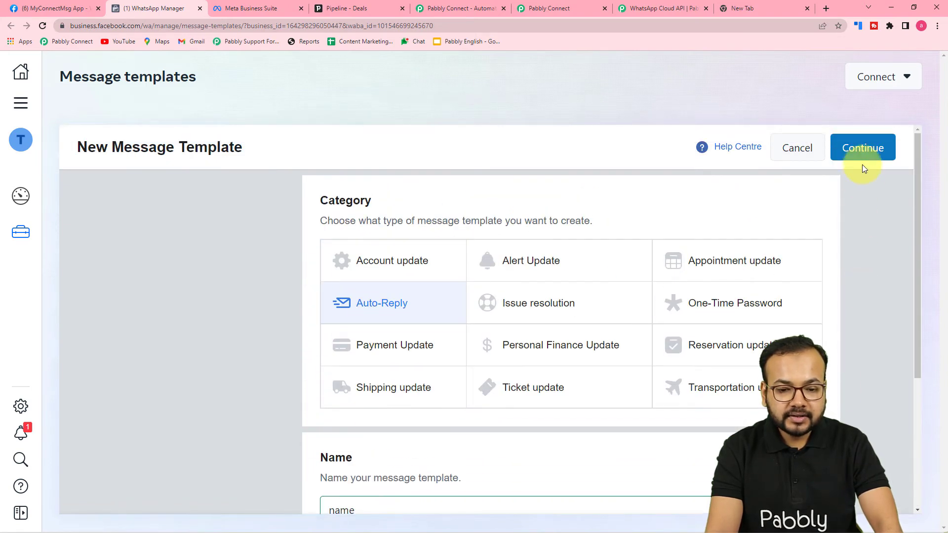
{"action": "left_click", "coordinate": [862, 148]}
Step: Set the template header type to Media, offering Image, Video or Document
{"action": "scroll", "coordinate": [298, 278], "scroll_direction": "down", "scroll_amount": 3}
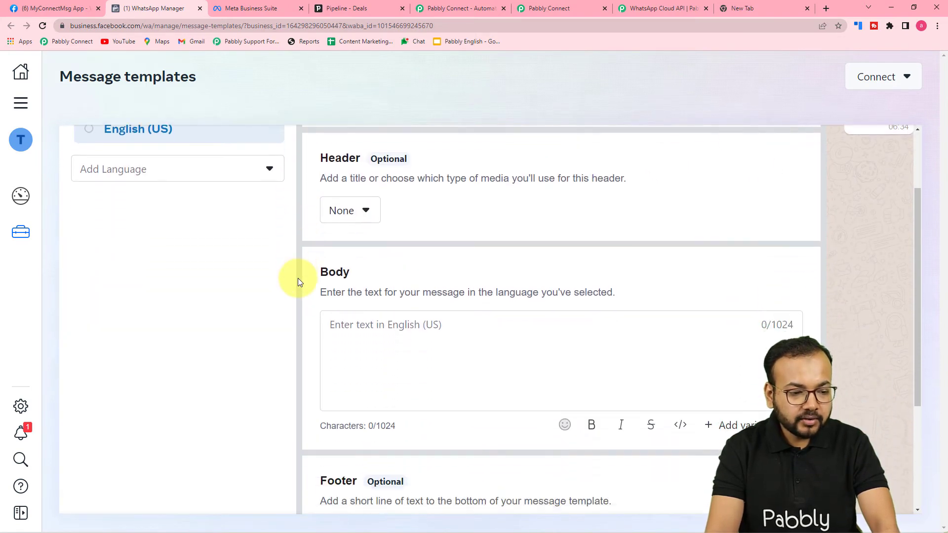
{"action": "scroll", "coordinate": [298, 279], "scroll_direction": "up", "scroll_amount": 3}
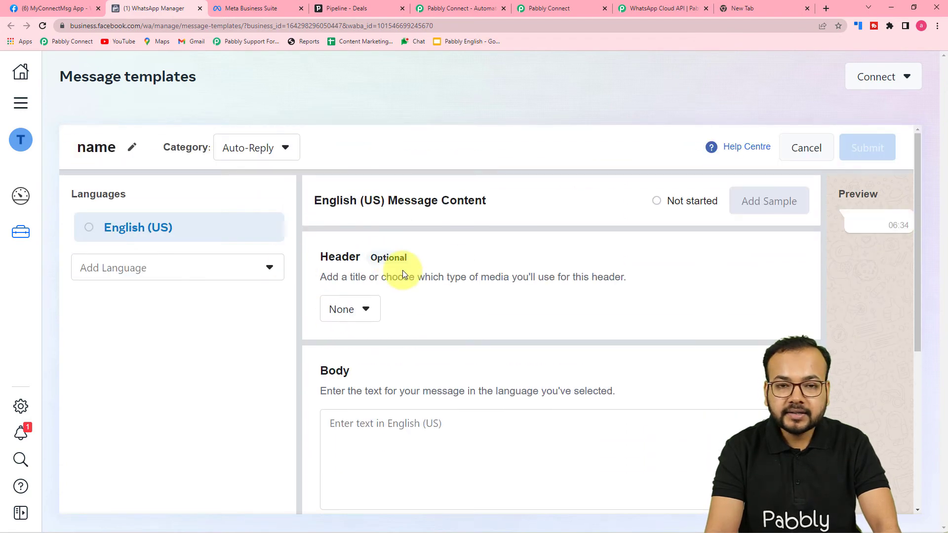
{"action": "scroll", "coordinate": [385, 264], "scroll_direction": "down", "scroll_amount": 2}
{"action": "left_click", "coordinate": [356, 214]}
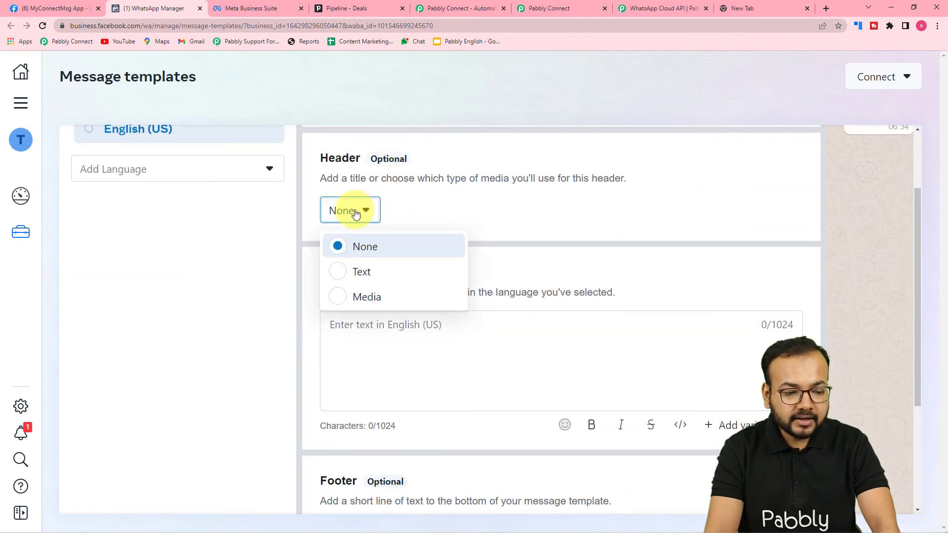
{"action": "left_click", "coordinate": [355, 272]}
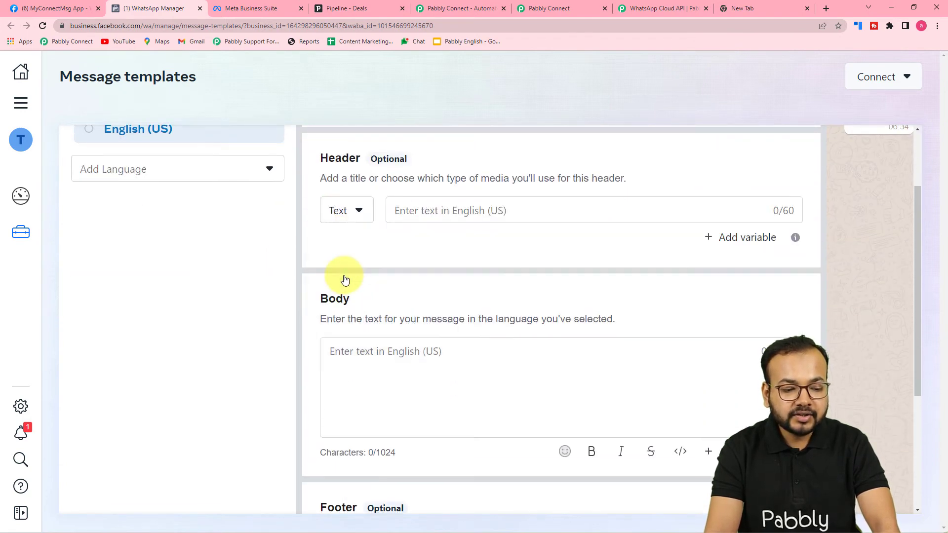
{"action": "left_click", "coordinate": [359, 210]}
{"action": "left_click", "coordinate": [351, 295]}
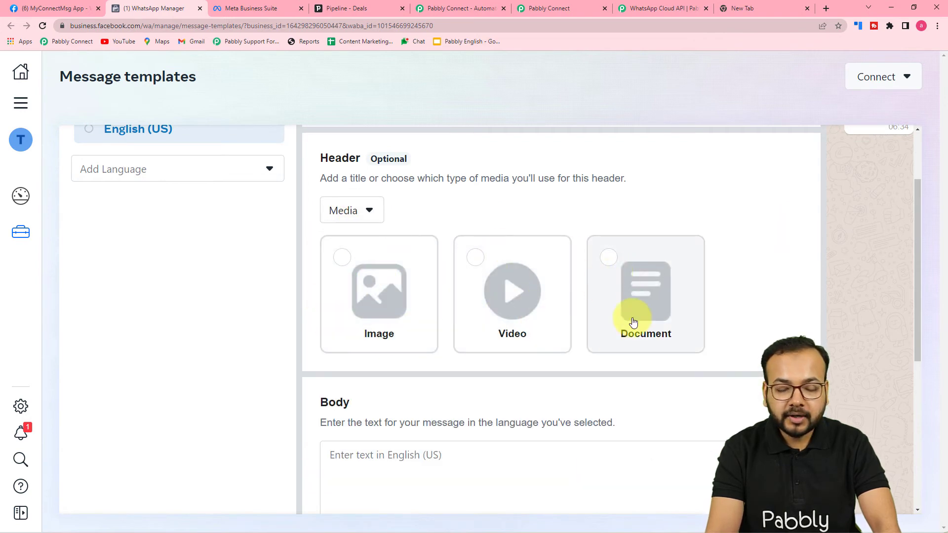
{"action": "scroll", "coordinate": [633, 322], "scroll_direction": "down", "scroll_amount": 5}
Step: Write 'Hello' in the body and add the {{1}} variable after it
{"action": "left_click", "coordinate": [461, 242]}
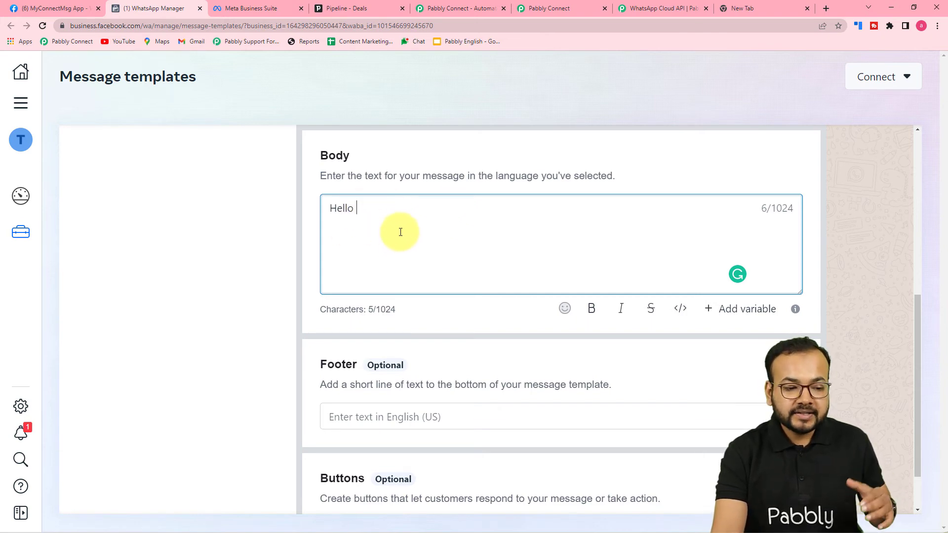
{"action": "left_click", "coordinate": [747, 317]}
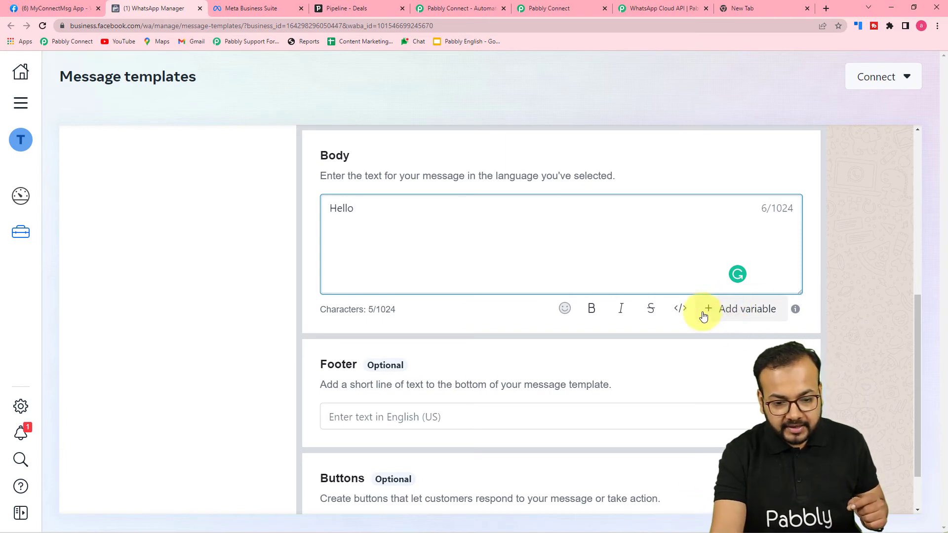
{"action": "left_click", "coordinate": [730, 314]}
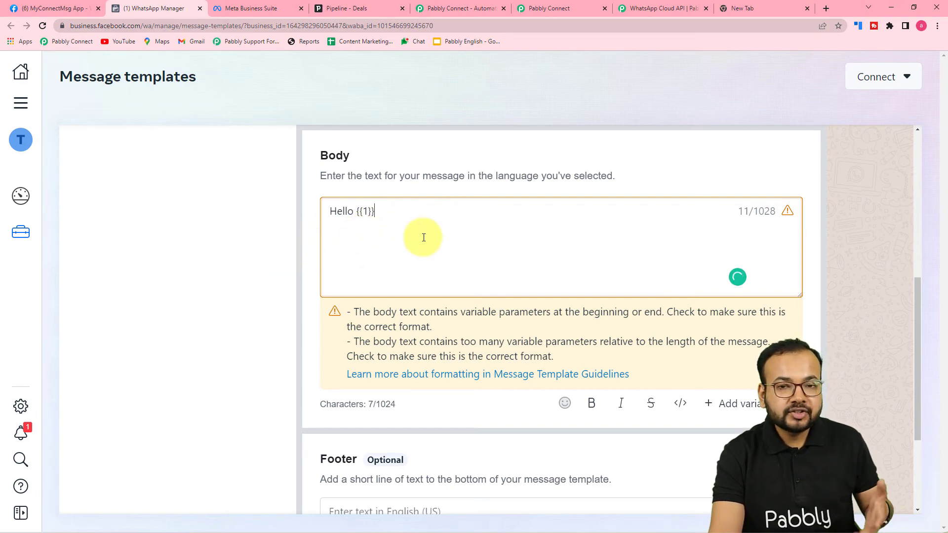
{"action": "scroll", "coordinate": [423, 237], "scroll_direction": "down", "scroll_amount": 3}
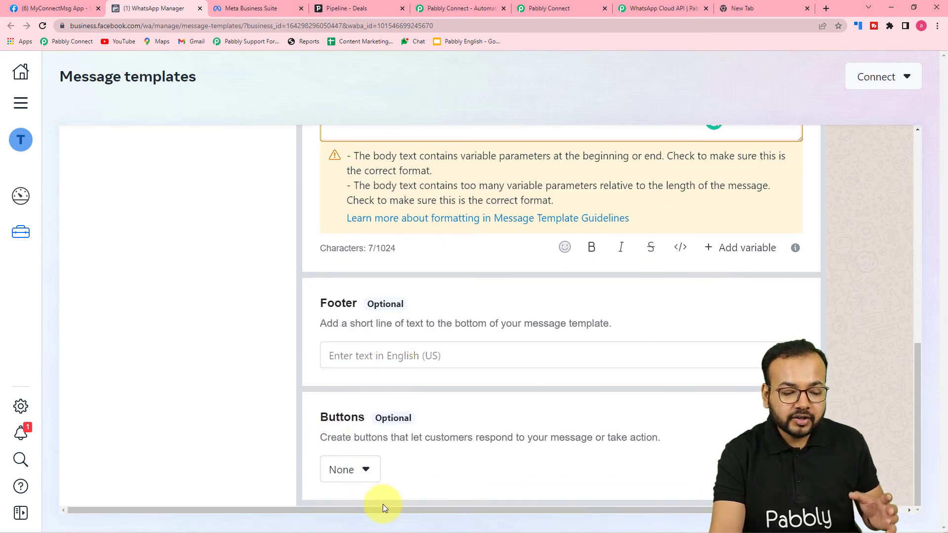
{"action": "left_click_drag", "start_coordinate": [383, 510], "coordinate": [538, 516]}
{"action": "scroll", "coordinate": [689, 395], "scroll_direction": "up", "scroll_amount": 3}
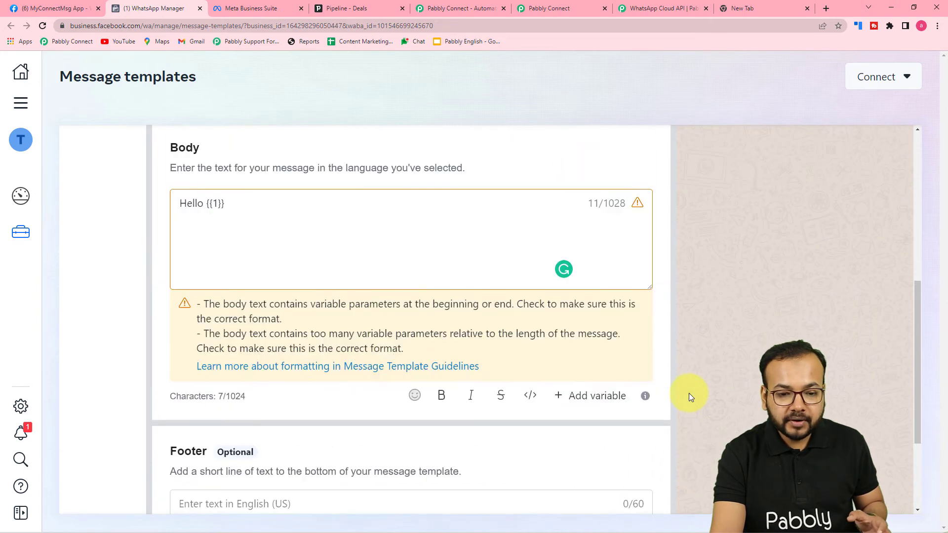
{"action": "scroll", "coordinate": [690, 396], "scroll_direction": "up", "scroll_amount": 5}
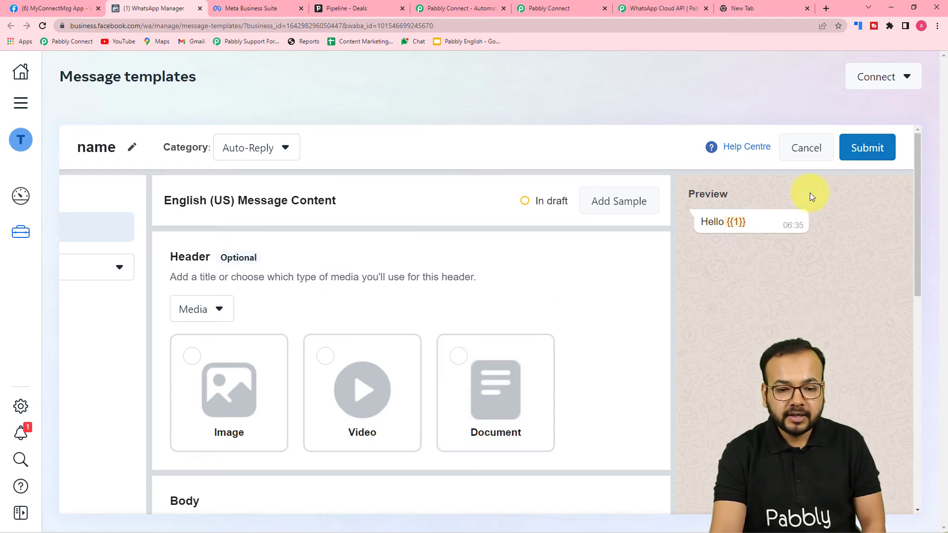
Step: Discard the draft template and review the approved contact_lead template
{"action": "left_click", "coordinate": [802, 149]}
{"action": "left_click", "coordinate": [575, 271]}
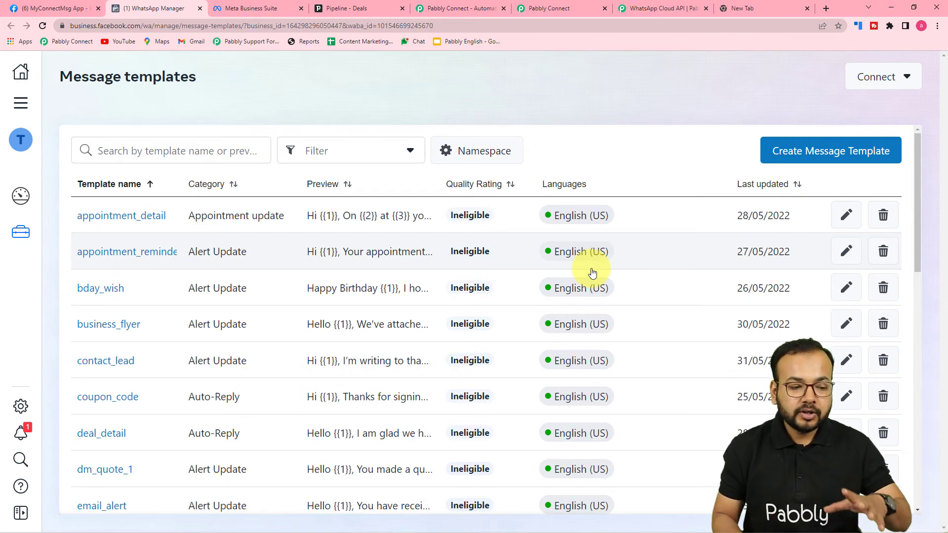
{"action": "scroll", "coordinate": [303, 381], "scroll_direction": "down", "scroll_amount": 5}
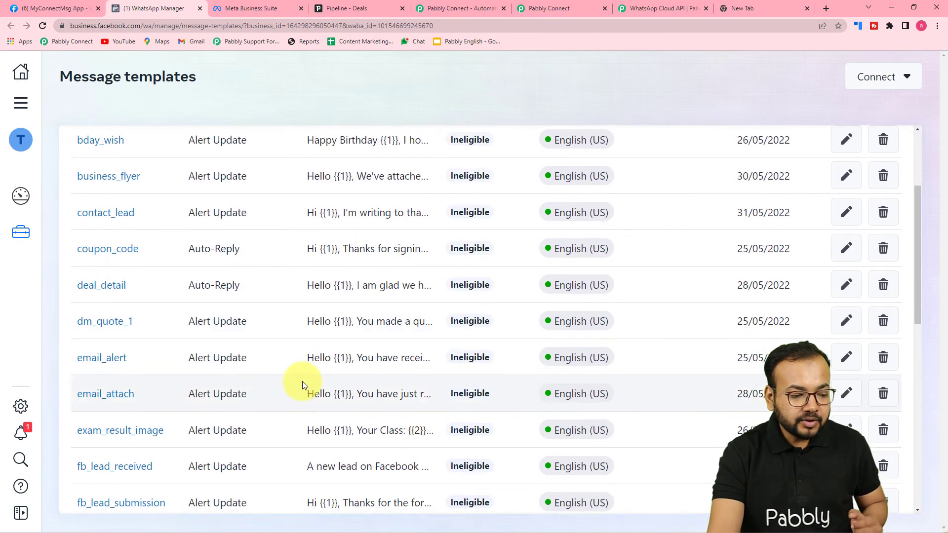
{"action": "scroll", "coordinate": [227, 392], "scroll_direction": "down", "scroll_amount": 5}
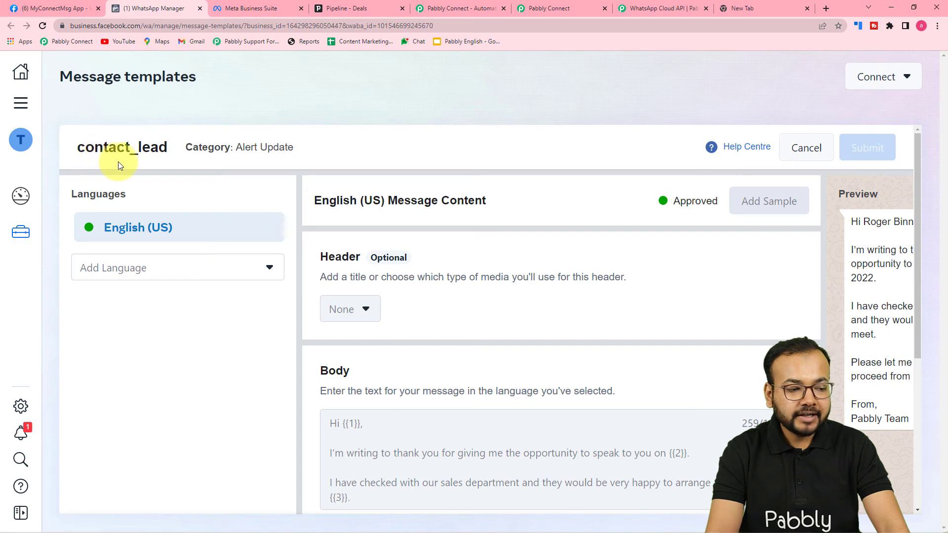
{"action": "scroll", "coordinate": [736, 292], "scroll_direction": "down", "scroll_amount": 5}
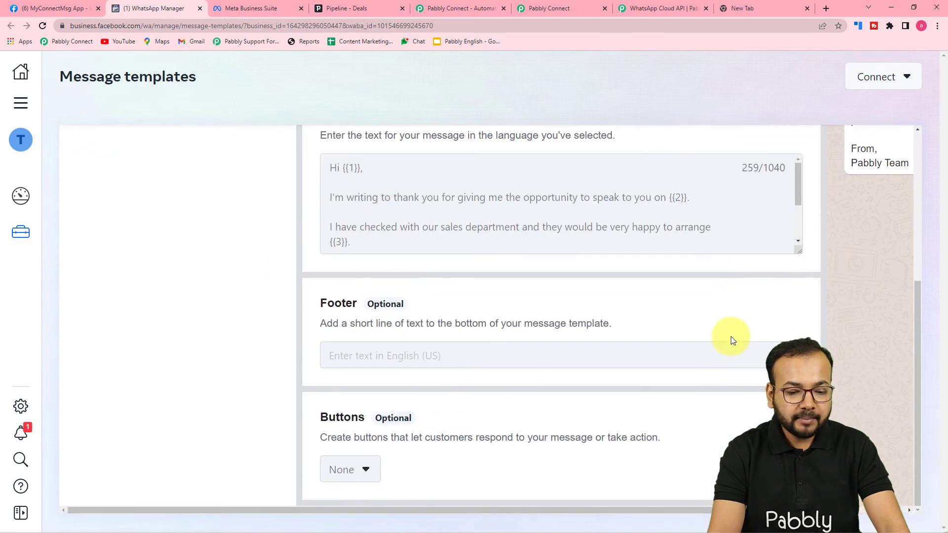
{"action": "left_click_drag", "start_coordinate": [660, 508], "coordinate": [783, 321]}
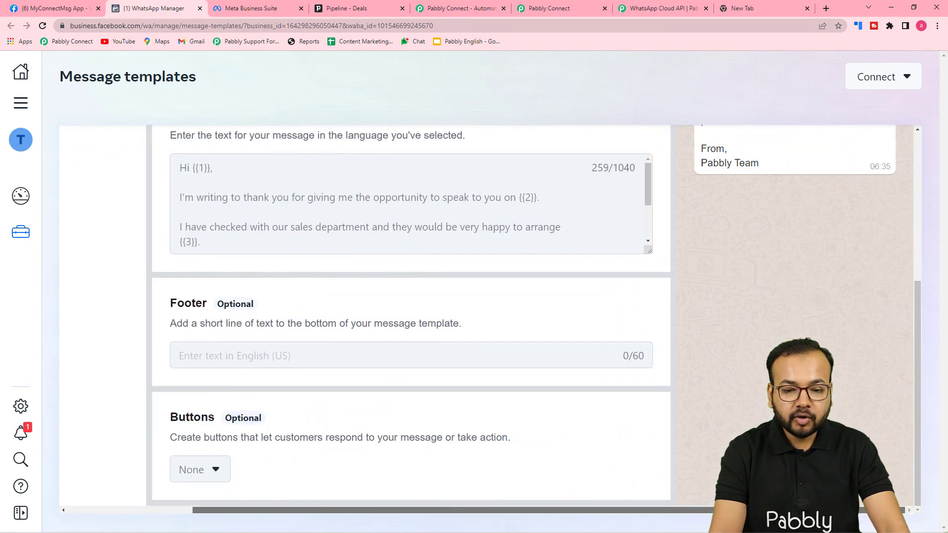
{"action": "scroll", "coordinate": [783, 318], "scroll_direction": "up", "scroll_amount": 5}
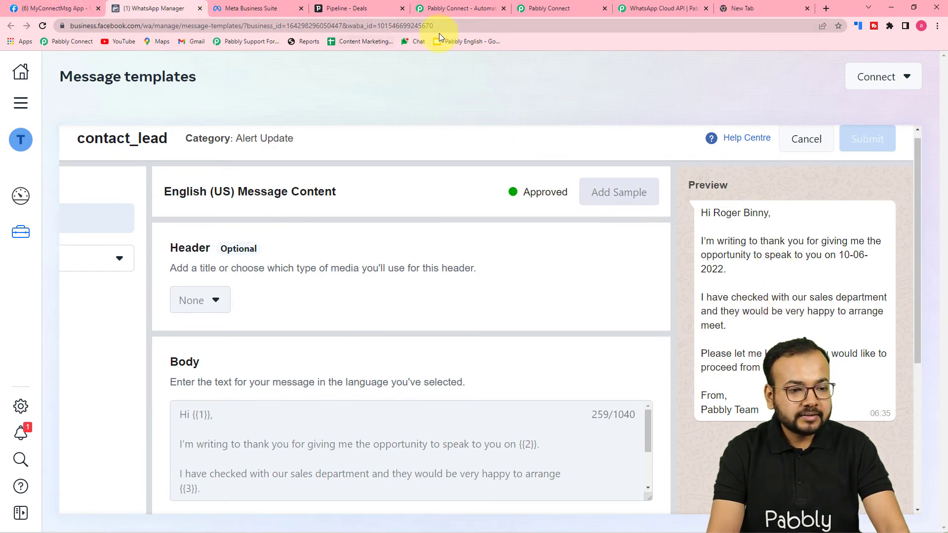
{"action": "left_click", "coordinate": [537, 8]}
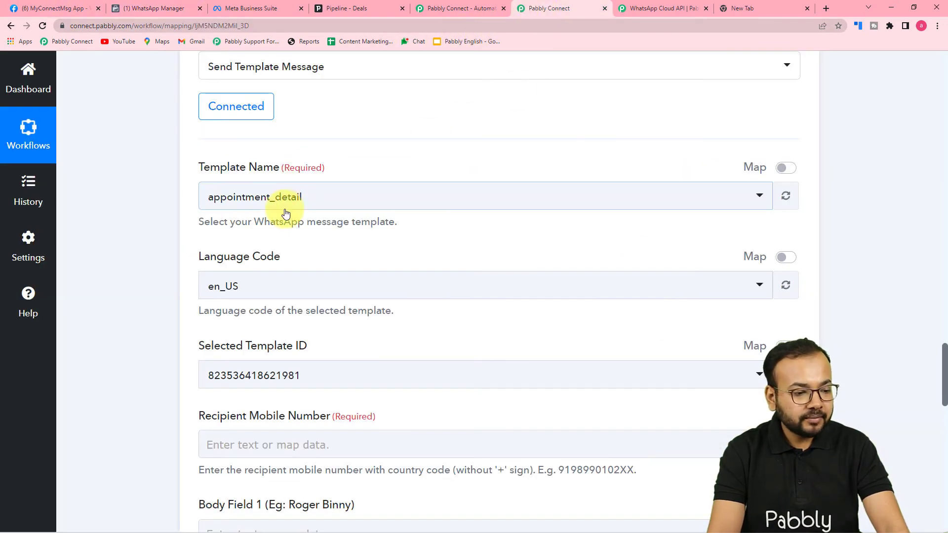
Step: Select the contact_lead template for the WhatsApp Send Template Message step
{"action": "left_click", "coordinate": [303, 200]}
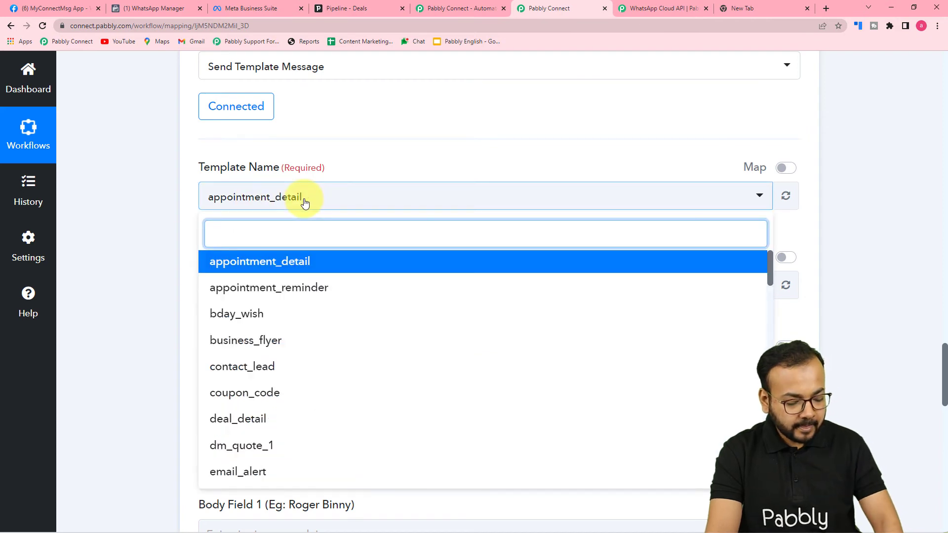
{"action": "type", "text": "co"}
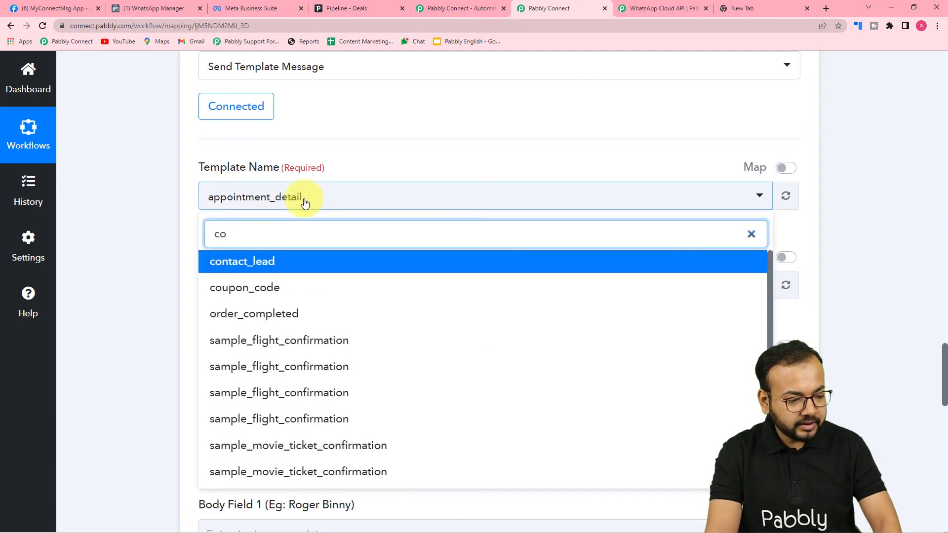
{"action": "left_click", "coordinate": [239, 267]}
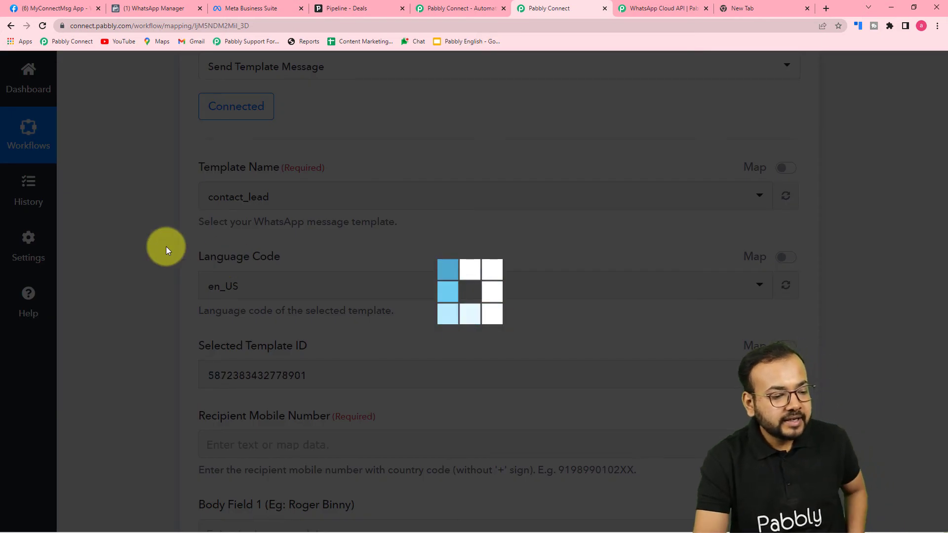
{"action": "scroll", "coordinate": [180, 245], "scroll_direction": "down", "scroll_amount": 2}
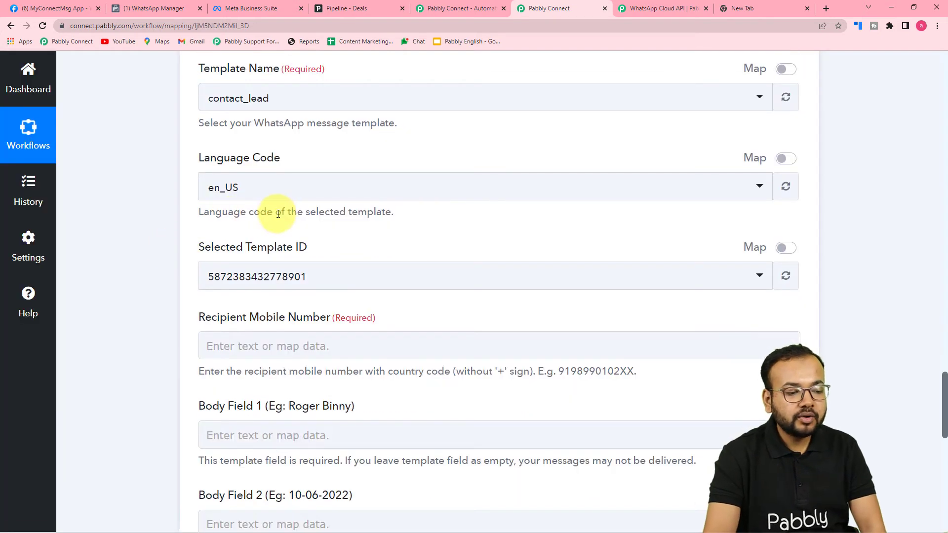
{"action": "scroll", "coordinate": [271, 212], "scroll_direction": "down", "scroll_amount": 1}
{"action": "scroll", "coordinate": [296, 198], "scroll_direction": "down", "scroll_amount": 3}
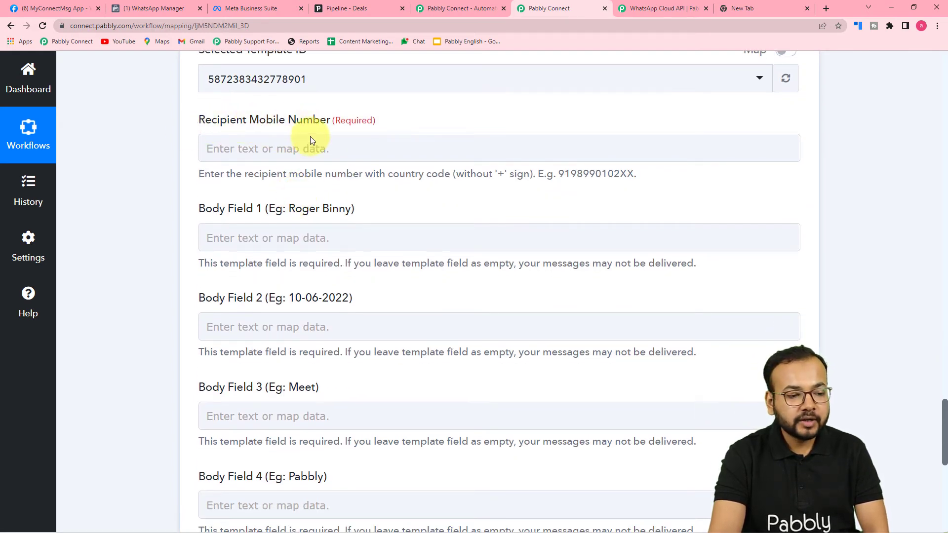
{"action": "scroll", "coordinate": [308, 129], "scroll_direction": "up", "scroll_amount": 14}
{"action": "scroll", "coordinate": [310, 150], "scroll_direction": "up", "scroll_amount": 8}
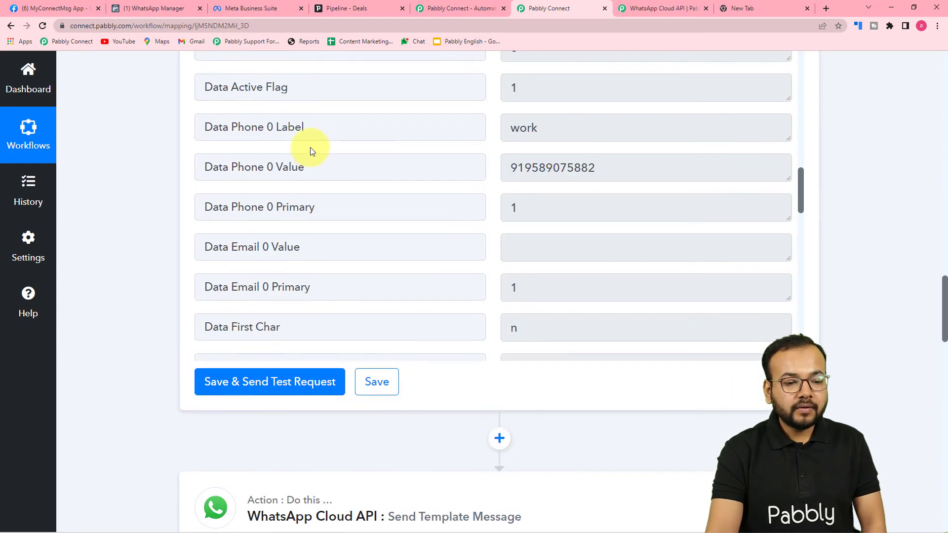
{"action": "scroll", "coordinate": [262, 286], "scroll_direction": "down", "scroll_amount": 2}
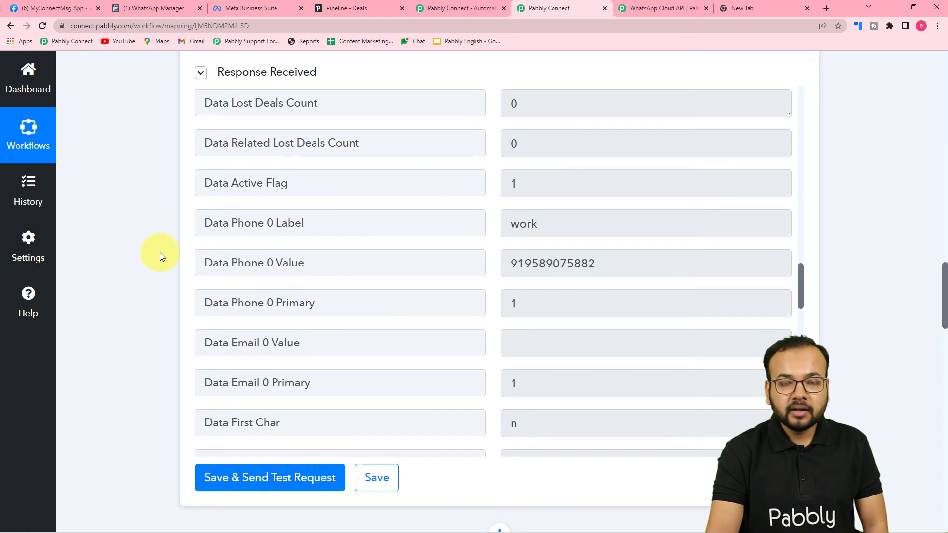
{"action": "scroll", "coordinate": [110, 247], "scroll_direction": "down", "scroll_amount": 17}
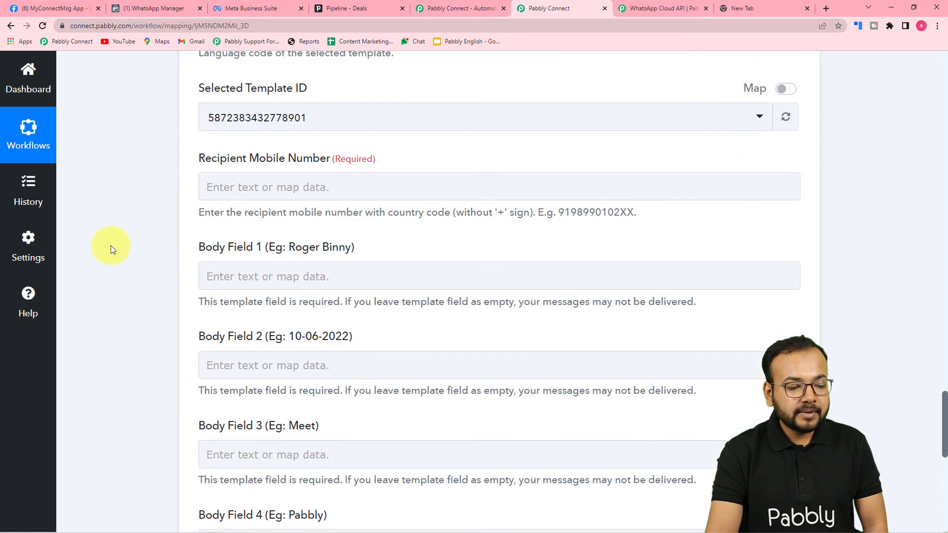
{"action": "scroll", "coordinate": [111, 245], "scroll_direction": "down", "scroll_amount": 2}
Step: Map Recipient Mobile Number to the Find Person by Id step's Data Phone 0 Value
{"action": "left_click", "coordinate": [334, 148]}
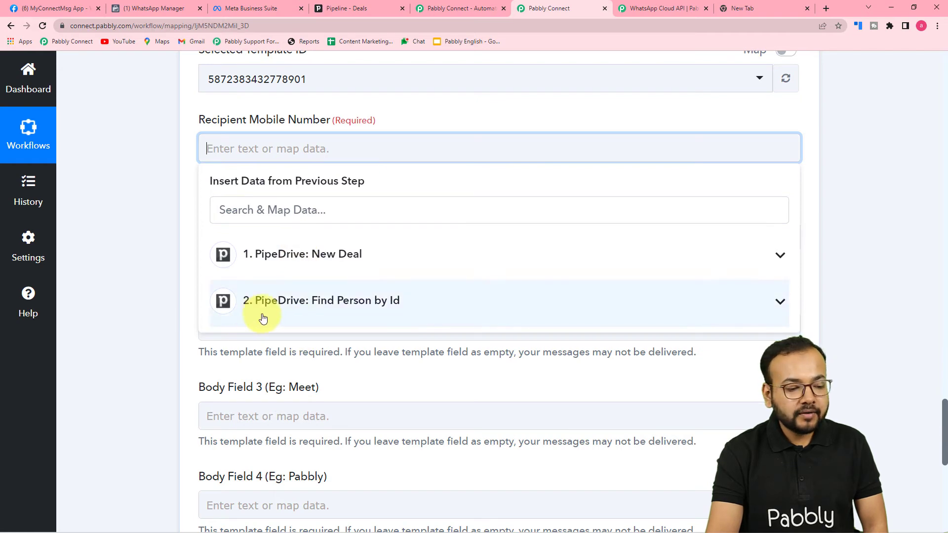
{"action": "left_click", "coordinate": [255, 320]}
{"action": "scroll", "coordinate": [318, 400], "scroll_direction": "down", "scroll_amount": 3}
{"action": "scroll", "coordinate": [328, 413], "scroll_direction": "down", "scroll_amount": 10}
{"action": "scroll", "coordinate": [329, 414], "scroll_direction": "down", "scroll_amount": 5}
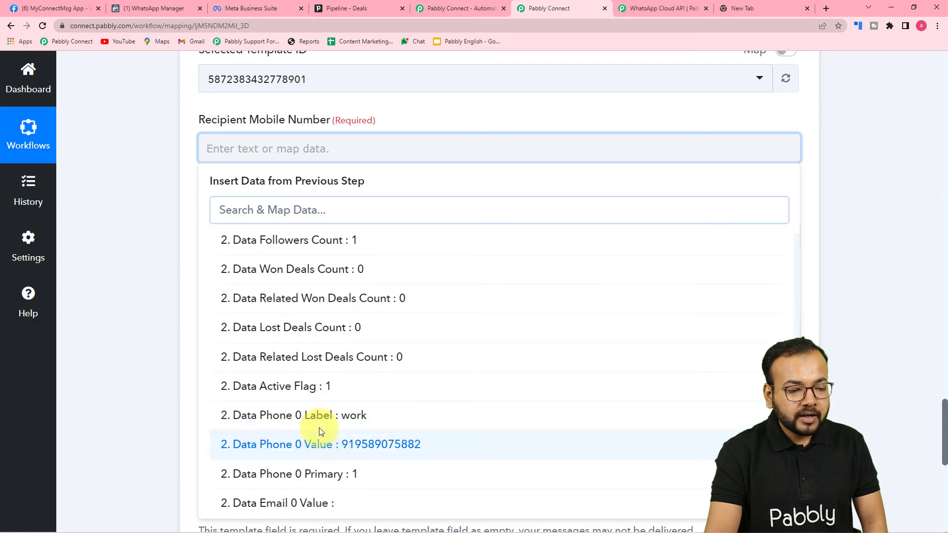
{"action": "left_click", "coordinate": [328, 444]}
{"action": "left_click", "coordinate": [166, 265]}
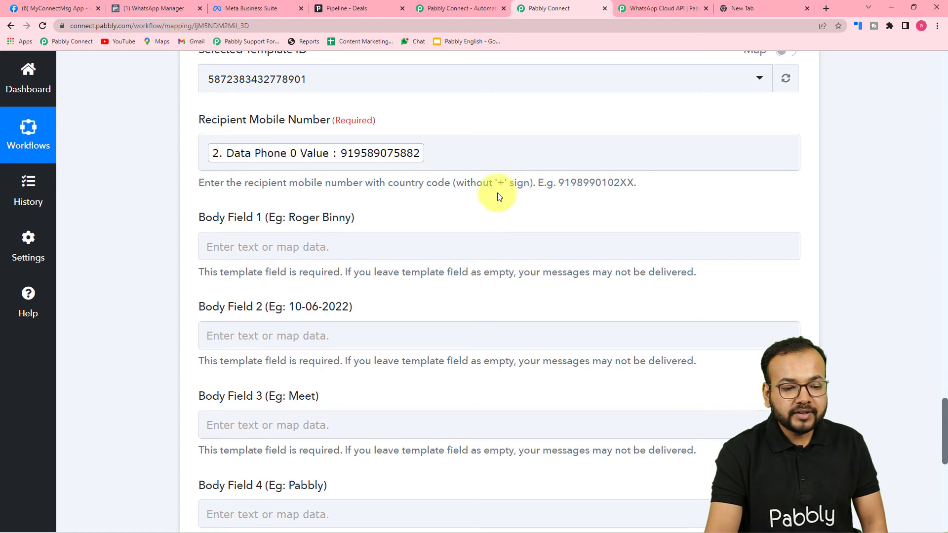
{"action": "scroll", "coordinate": [180, 112], "scroll_direction": "down", "scroll_amount": 1}
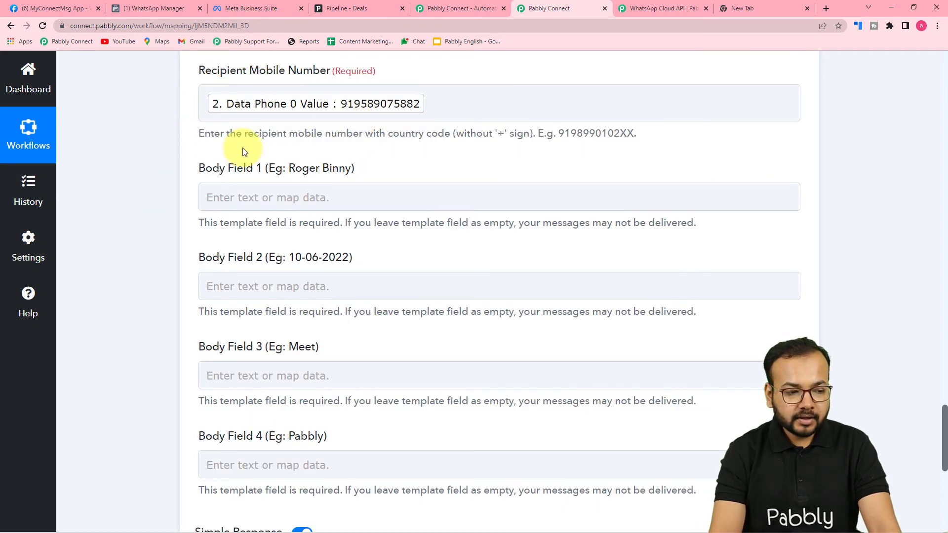
{"action": "scroll", "coordinate": [242, 147], "scroll_direction": "down", "scroll_amount": 1}
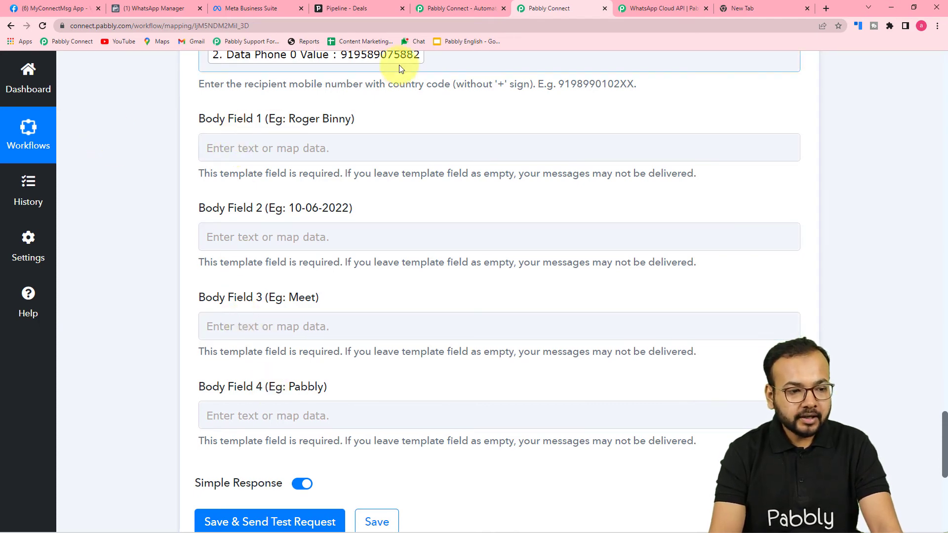
{"action": "left_click", "coordinate": [264, 10]}
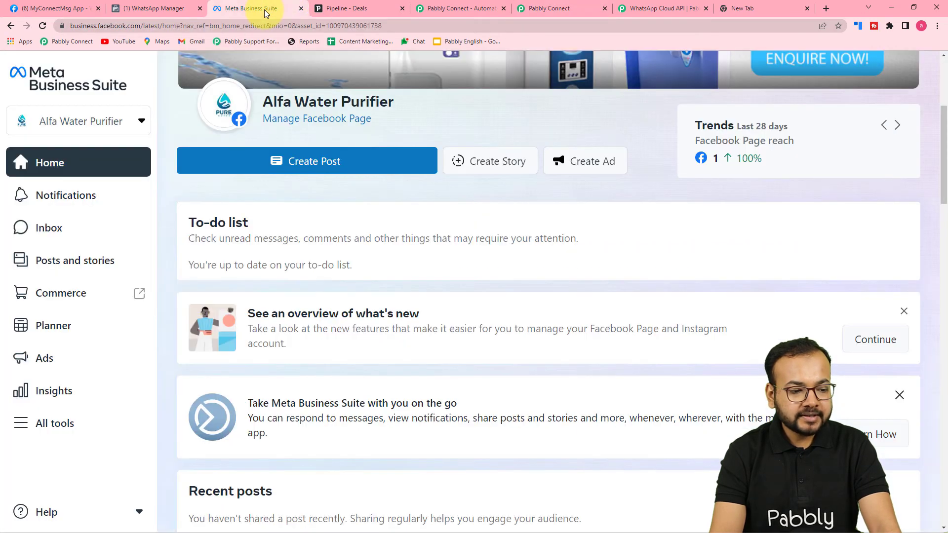
Step: Open the contact_lead template and check its body variables {{1}} through {{4}}
{"action": "left_click", "coordinate": [162, 7]}
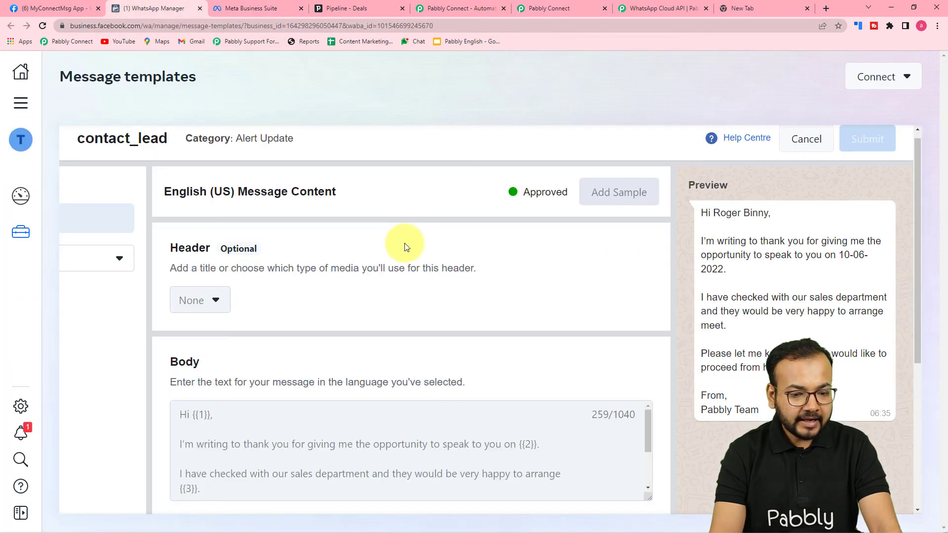
{"action": "scroll", "coordinate": [405, 243], "scroll_direction": "down", "scroll_amount": 4}
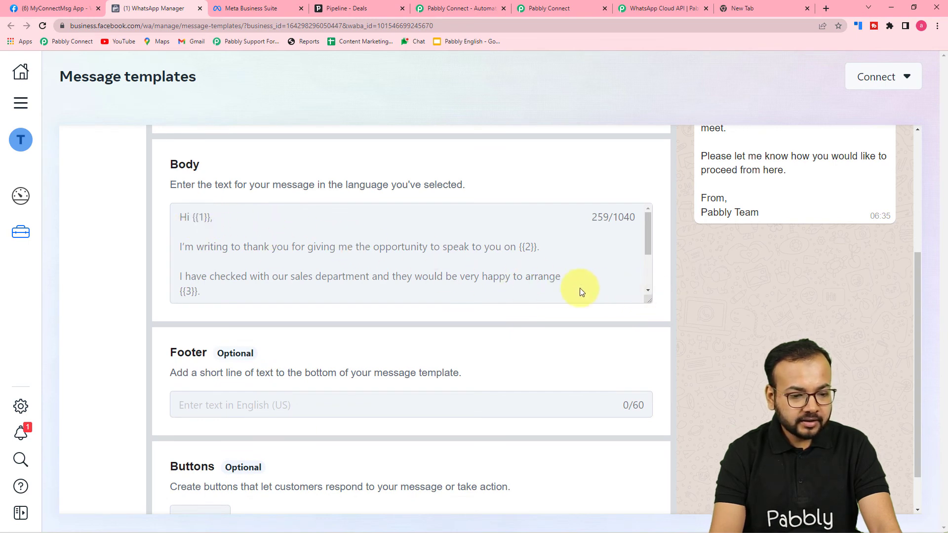
{"action": "scroll", "coordinate": [199, 250], "scroll_direction": "down", "scroll_amount": 3}
{"action": "scroll", "coordinate": [203, 291], "scroll_direction": "up", "scroll_amount": 2}
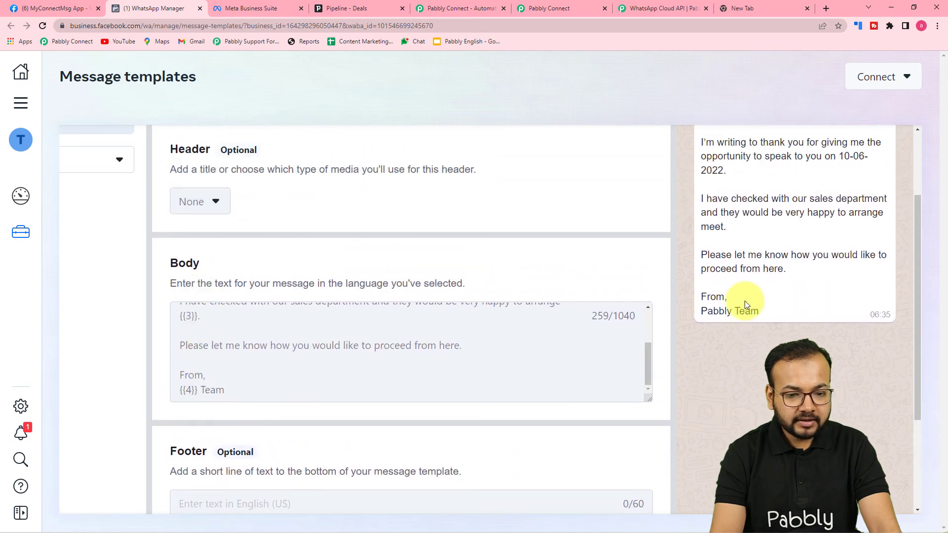
{"action": "scroll", "coordinate": [741, 311], "scroll_direction": "up", "scroll_amount": 2}
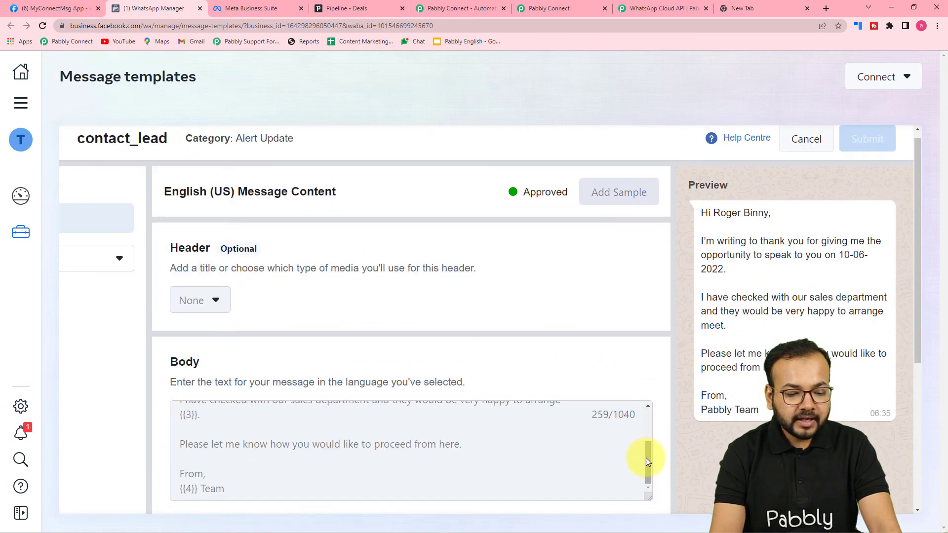
{"action": "left_click_drag", "start_coordinate": [647, 458], "coordinate": [653, 422]}
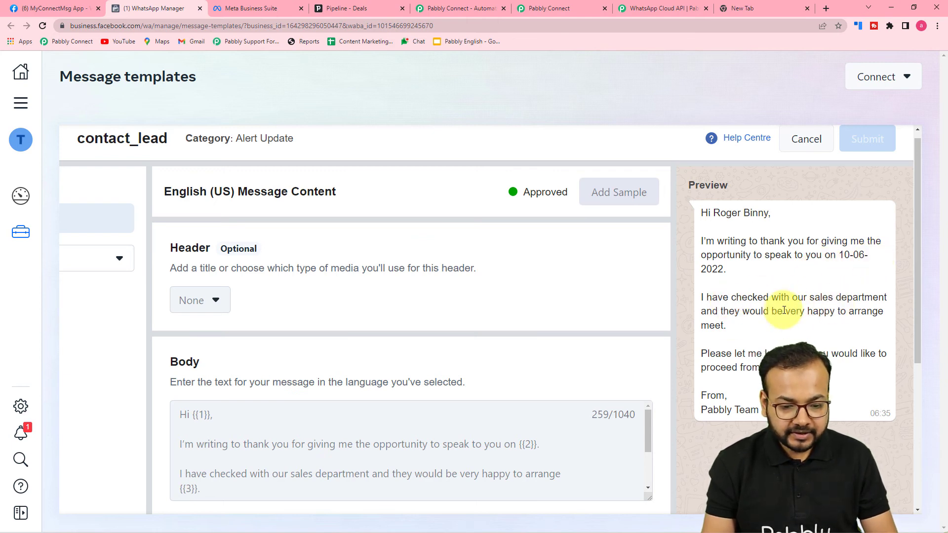
{"action": "scroll", "coordinate": [540, 426], "scroll_direction": "down", "scroll_amount": 1}
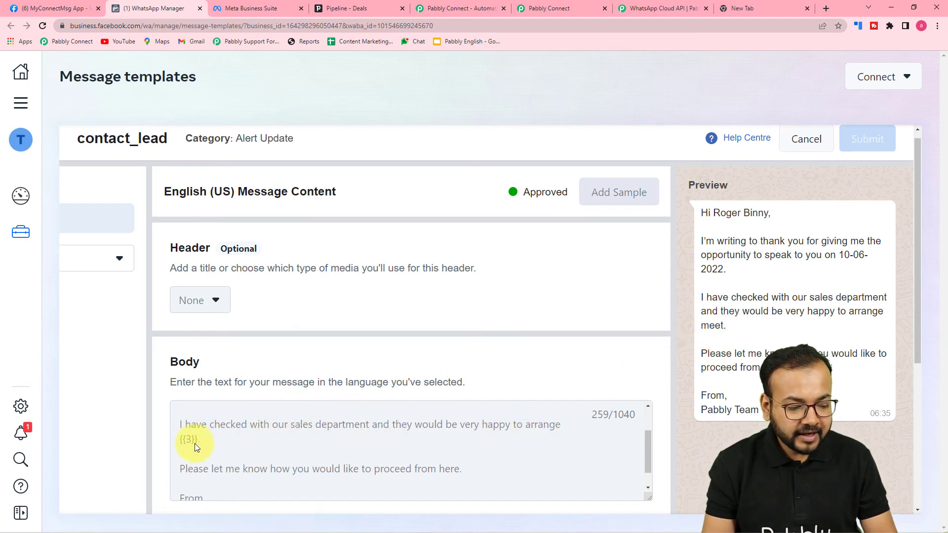
{"action": "scroll", "coordinate": [553, 443], "scroll_direction": "down", "scroll_amount": 1}
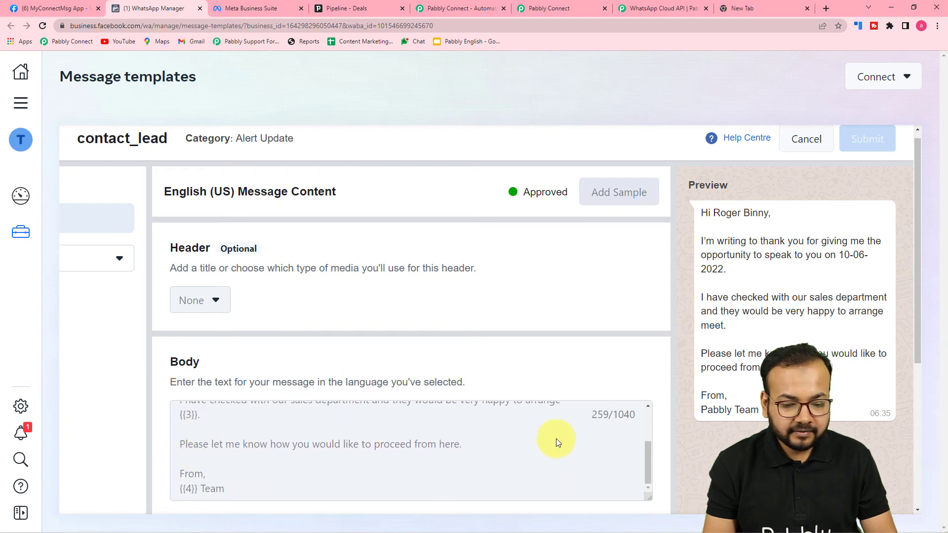
{"action": "scroll", "coordinate": [385, 464], "scroll_direction": "down", "scroll_amount": 1}
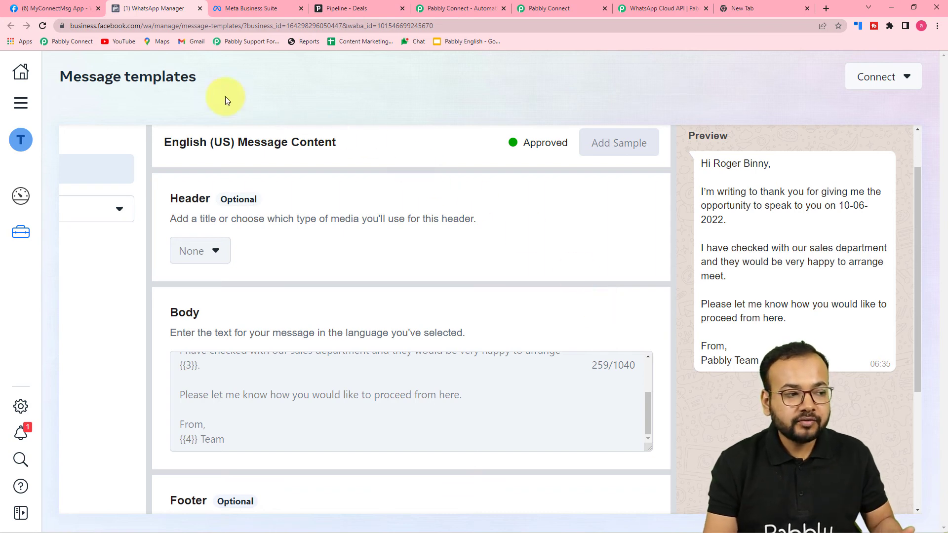
Step: Map Body Field 1 to the PipeDrive: New Deal trigger's Current Person Name
{"action": "left_click", "coordinate": [537, 7]}
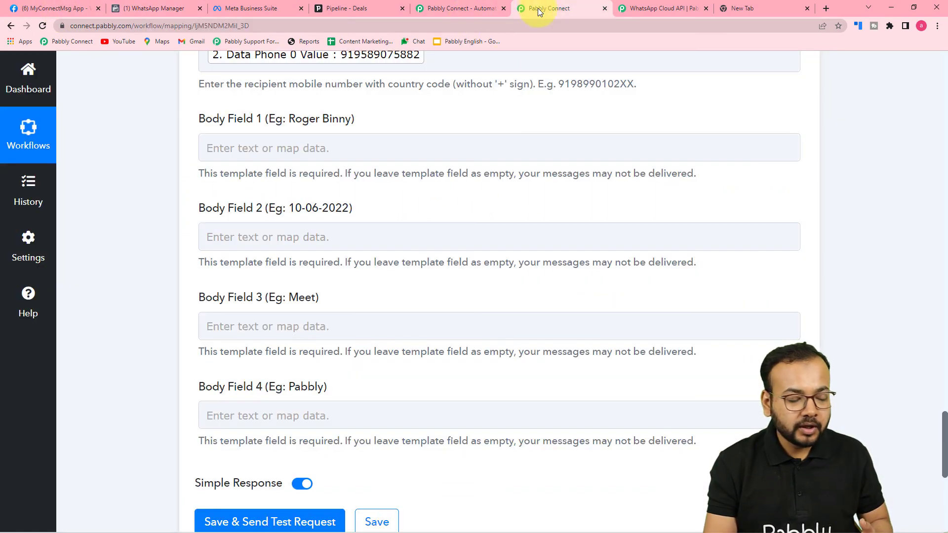
{"action": "scroll", "coordinate": [132, 213], "scroll_direction": "down", "scroll_amount": 1}
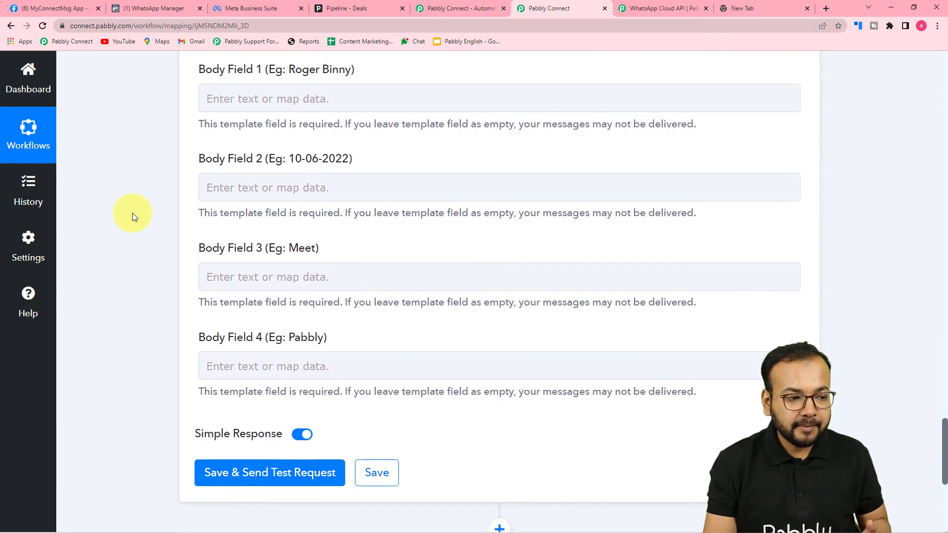
{"action": "left_click", "coordinate": [268, 100]}
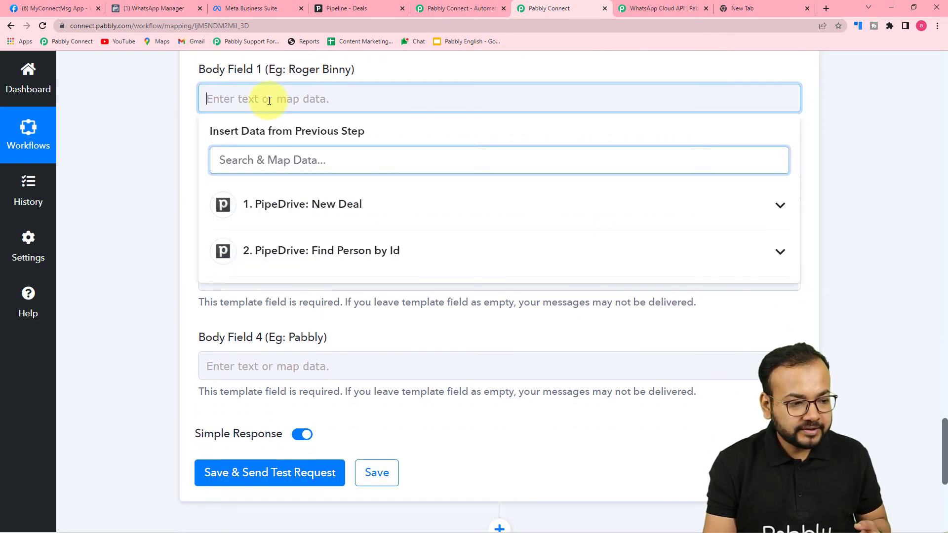
{"action": "left_click", "coordinate": [335, 210]}
{"action": "scroll", "coordinate": [376, 302], "scroll_direction": "down", "scroll_amount": 6}
{"action": "scroll", "coordinate": [378, 322], "scroll_direction": "down", "scroll_amount": 8}
{"action": "scroll", "coordinate": [378, 313], "scroll_direction": "down", "scroll_amount": 3}
{"action": "left_click", "coordinate": [401, 306]}
{"action": "left_click", "coordinate": [164, 227]}
Step: Open Body Field 2's New Deal data fields and compare with the template wording in WhatsApp Manager
{"action": "left_click", "coordinate": [302, 195]}
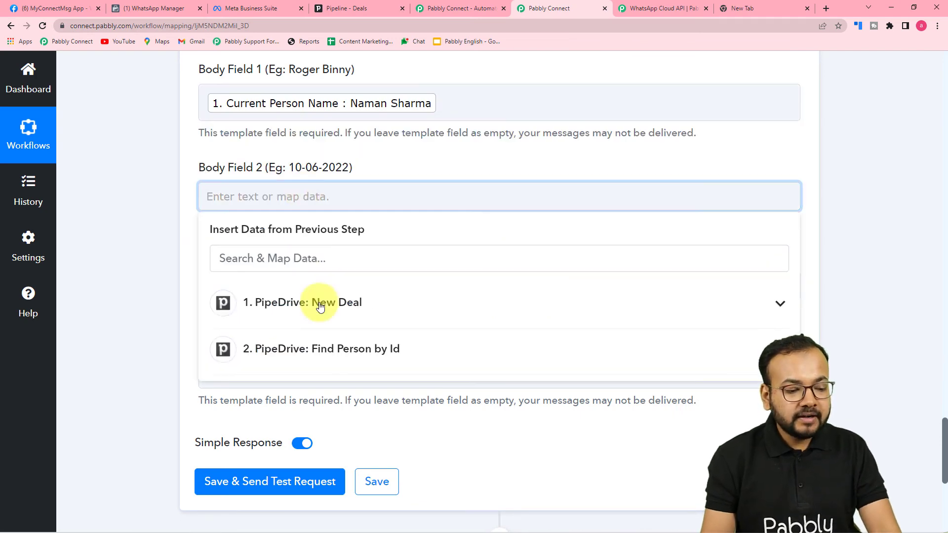
{"action": "scroll", "coordinate": [327, 324], "scroll_direction": "down", "scroll_amount": 1}
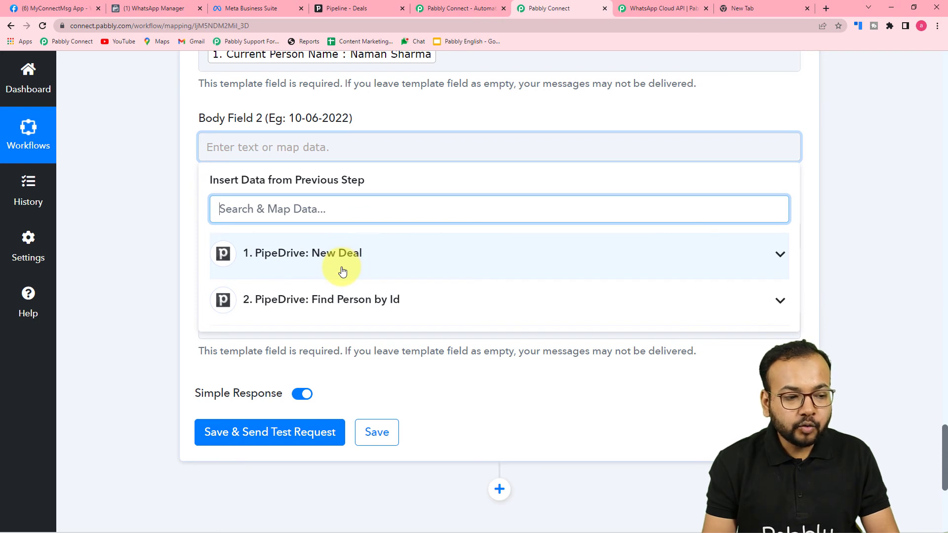
{"action": "left_click", "coordinate": [356, 271]}
{"action": "scroll", "coordinate": [361, 366], "scroll_direction": "down", "scroll_amount": 6}
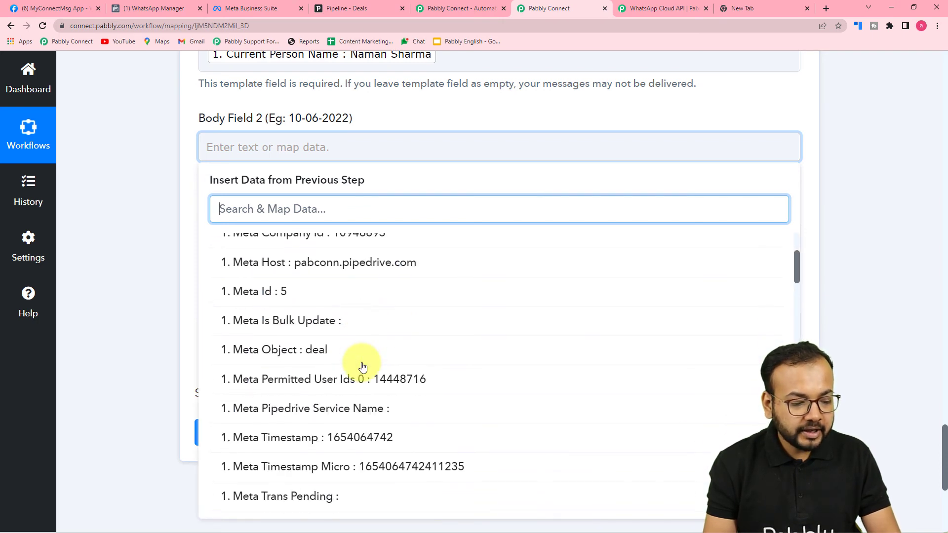
{"action": "scroll", "coordinate": [362, 367], "scroll_direction": "down", "scroll_amount": 6}
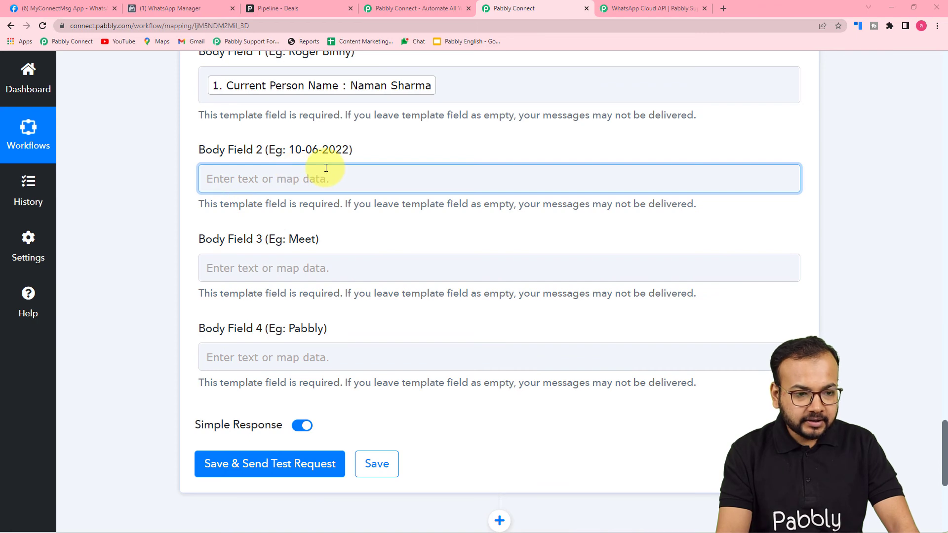
{"action": "left_click", "coordinate": [170, 8]}
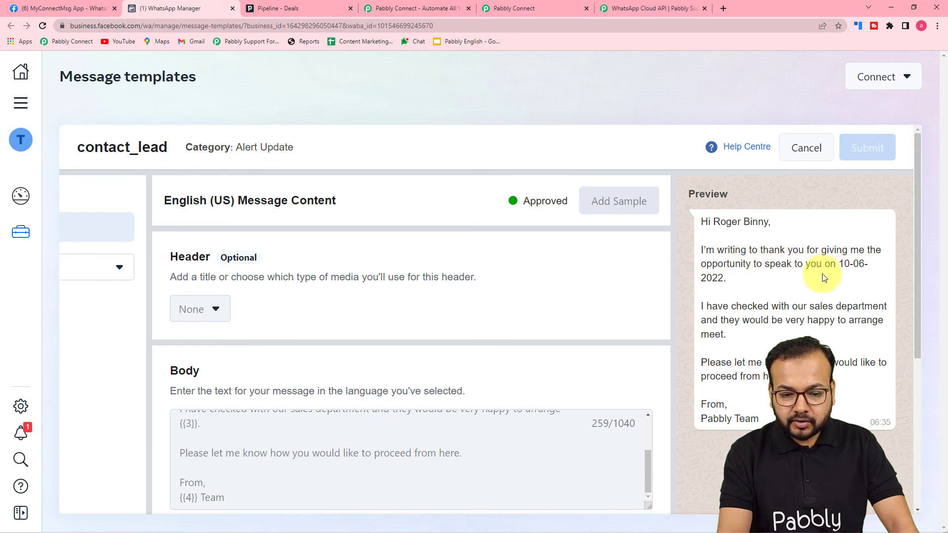
{"action": "left_click", "coordinate": [520, 13]}
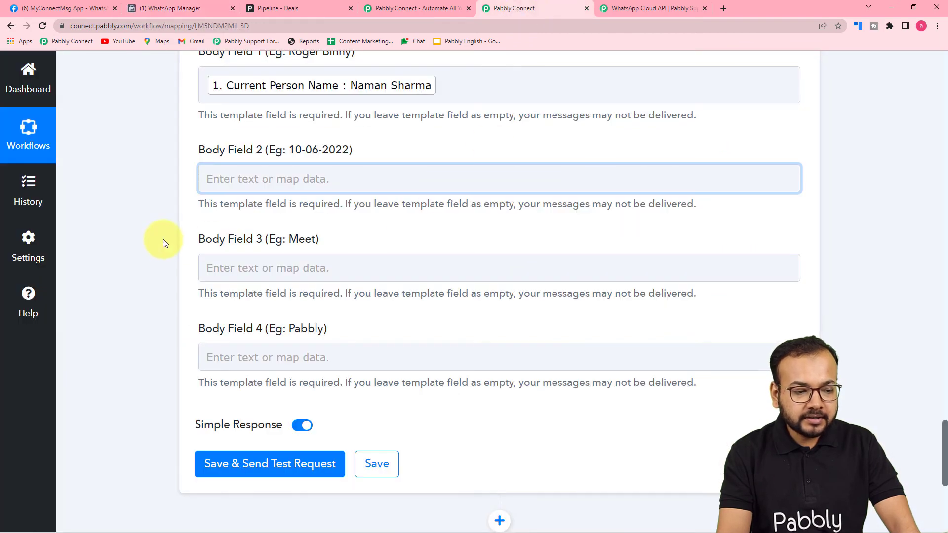
Step: Go back over the mapping form, select Body Field 2, and recheck the template preview
{"action": "scroll", "coordinate": [164, 242], "scroll_direction": "up", "scroll_amount": 5}
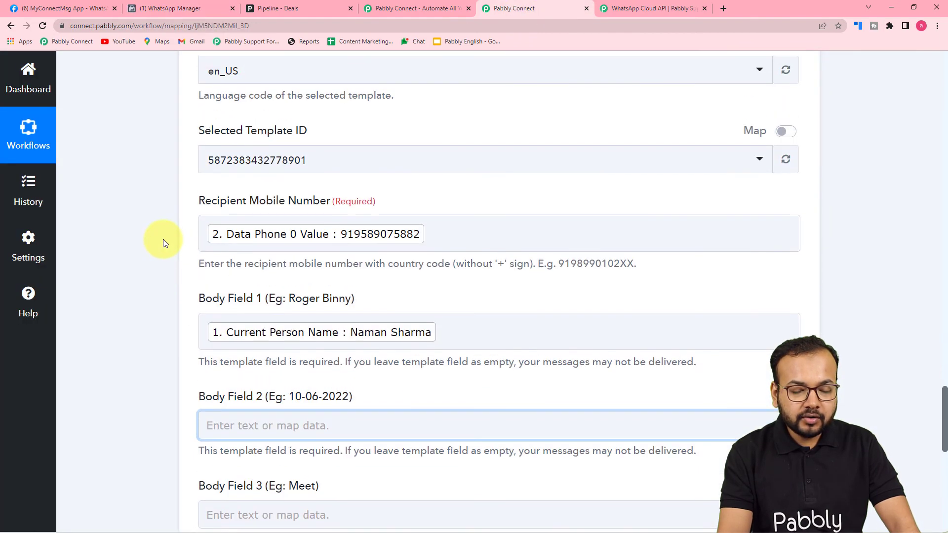
{"action": "scroll", "coordinate": [163, 242], "scroll_direction": "up", "scroll_amount": 2}
{"action": "scroll", "coordinate": [163, 242], "scroll_direction": "up", "scroll_amount": 1}
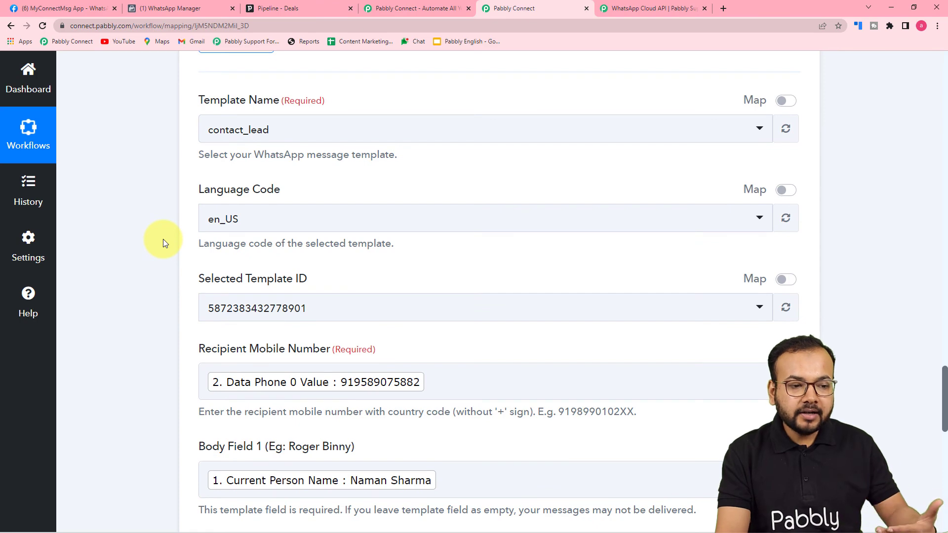
{"action": "scroll", "coordinate": [163, 242], "scroll_direction": "up", "scroll_amount": 13}
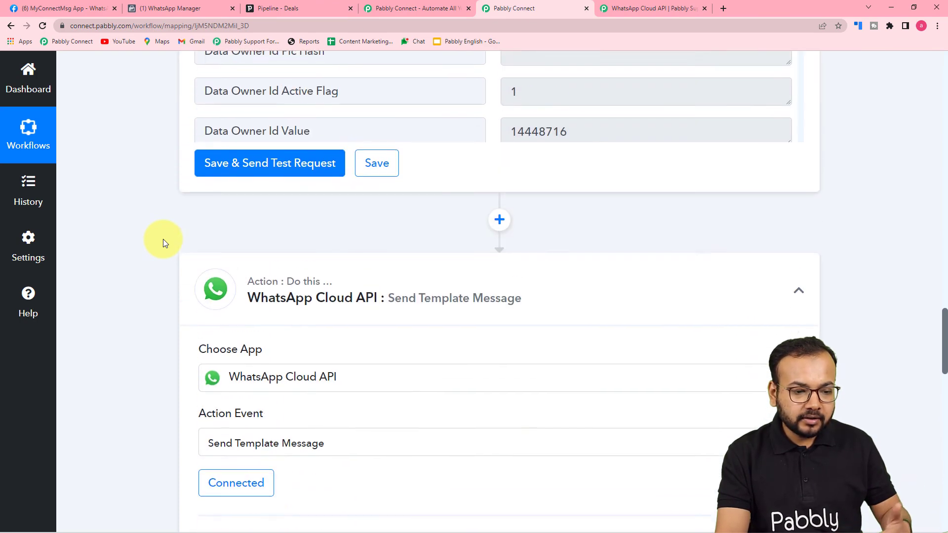
{"action": "scroll", "coordinate": [163, 239], "scroll_direction": "up", "scroll_amount": 6}
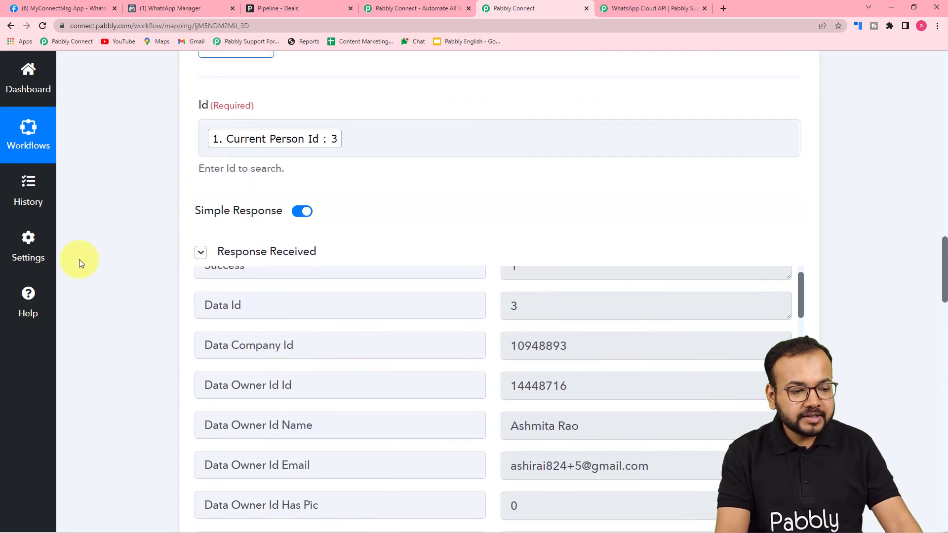
{"action": "scroll", "coordinate": [79, 259], "scroll_direction": "down", "scroll_amount": 2}
{"action": "scroll", "coordinate": [88, 257], "scroll_direction": "up", "scroll_amount": 13}
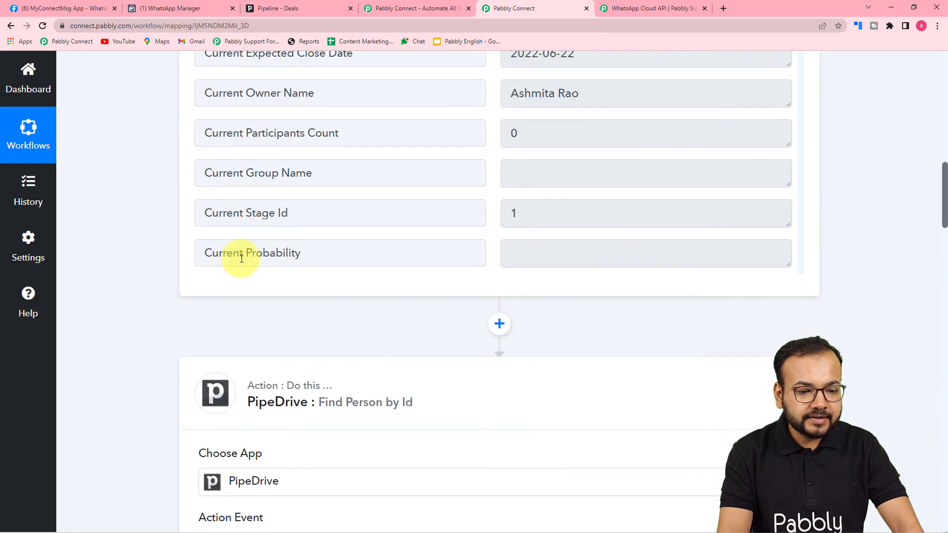
{"action": "scroll", "coordinate": [126, 217], "scroll_direction": "down", "scroll_amount": 2}
{"action": "scroll", "coordinate": [126, 286], "scroll_direction": "up", "scroll_amount": 7}
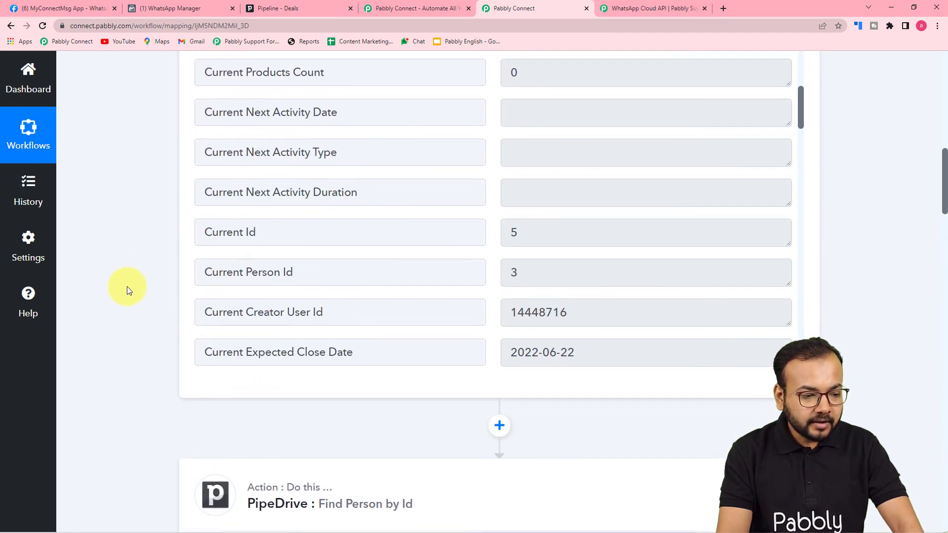
{"action": "scroll", "coordinate": [328, 272], "scroll_direction": "down", "scroll_amount": 4}
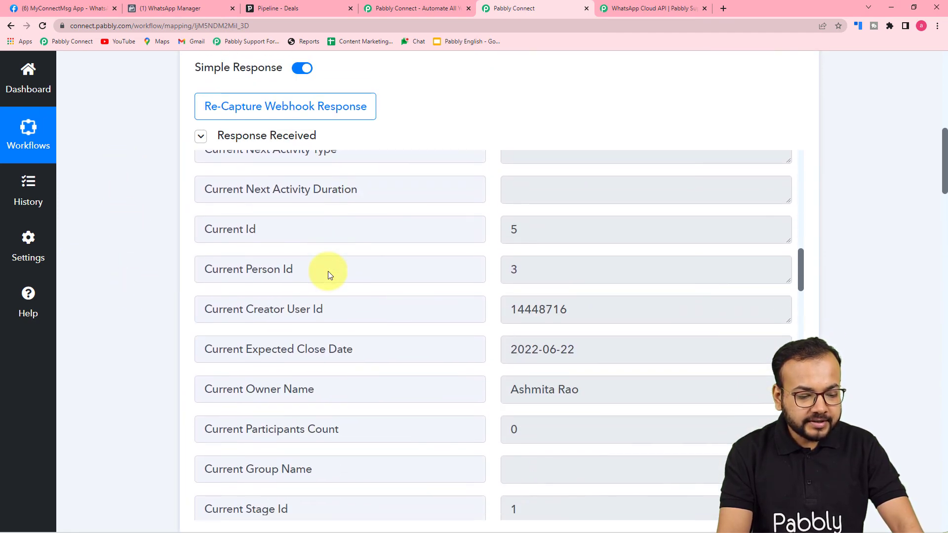
{"action": "scroll", "coordinate": [328, 271], "scroll_direction": "down", "scroll_amount": 2}
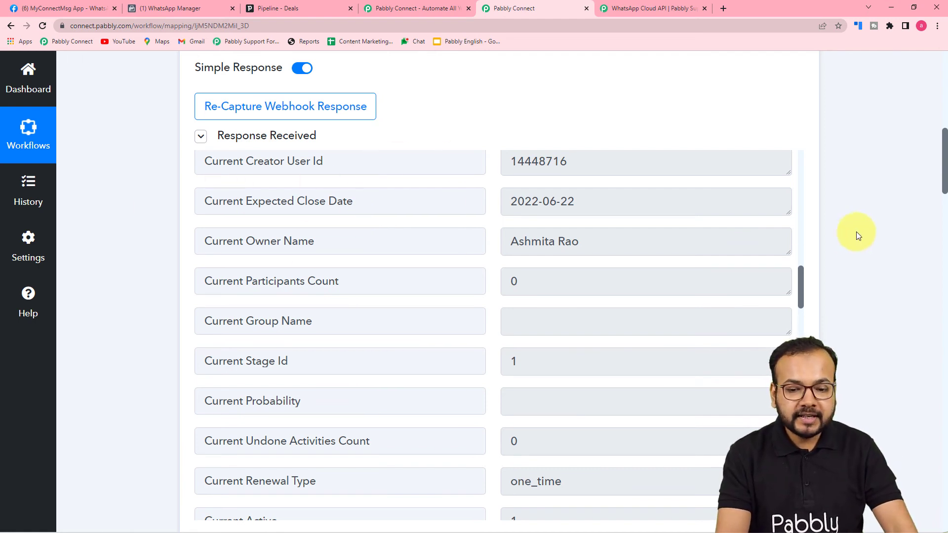
{"action": "left_click_drag", "start_coordinate": [944, 171], "coordinate": [886, 443]}
{"action": "left_click", "coordinate": [264, 321]}
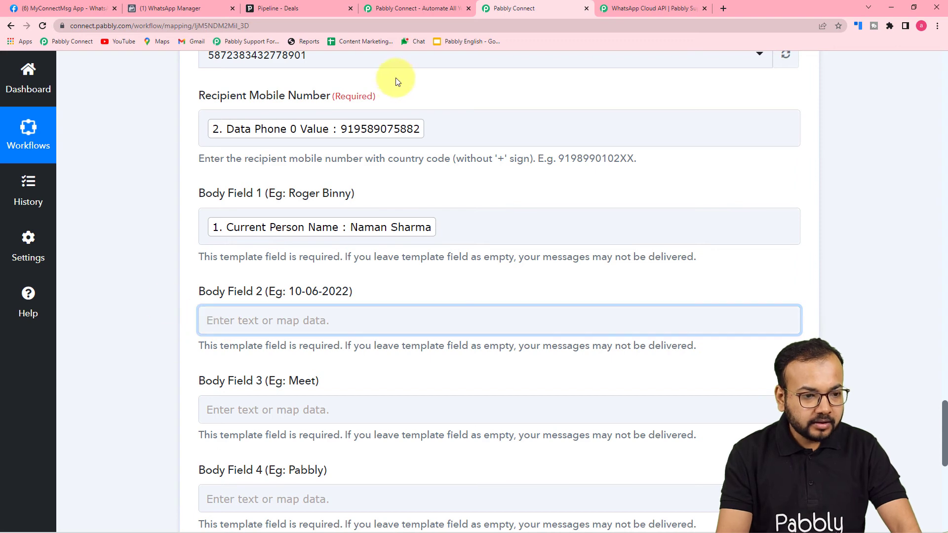
{"action": "left_click", "coordinate": [173, 8]}
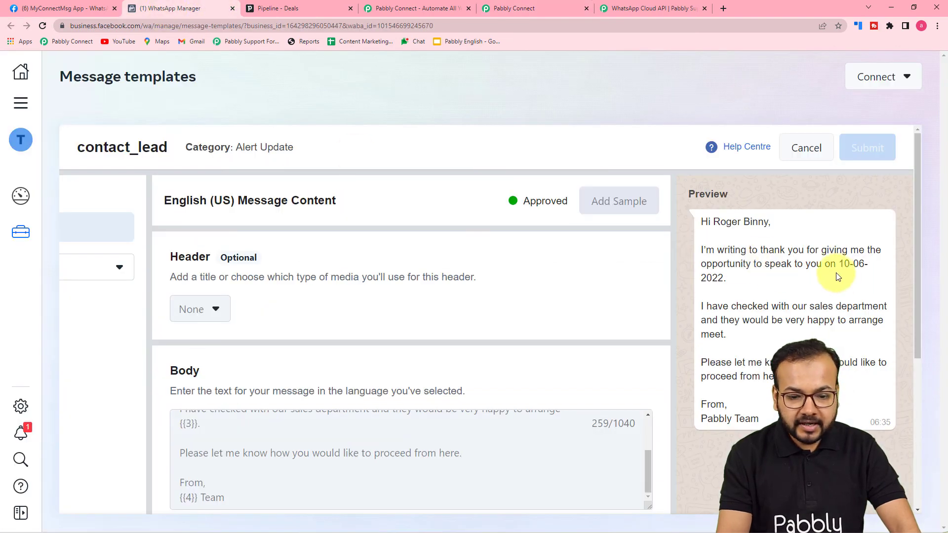
{"action": "left_click", "coordinate": [499, 9]}
Step: Fill Body Field 2 with 'or before' followed by the mapped Current Expected Close Date
{"action": "left_click", "coordinate": [336, 326]}
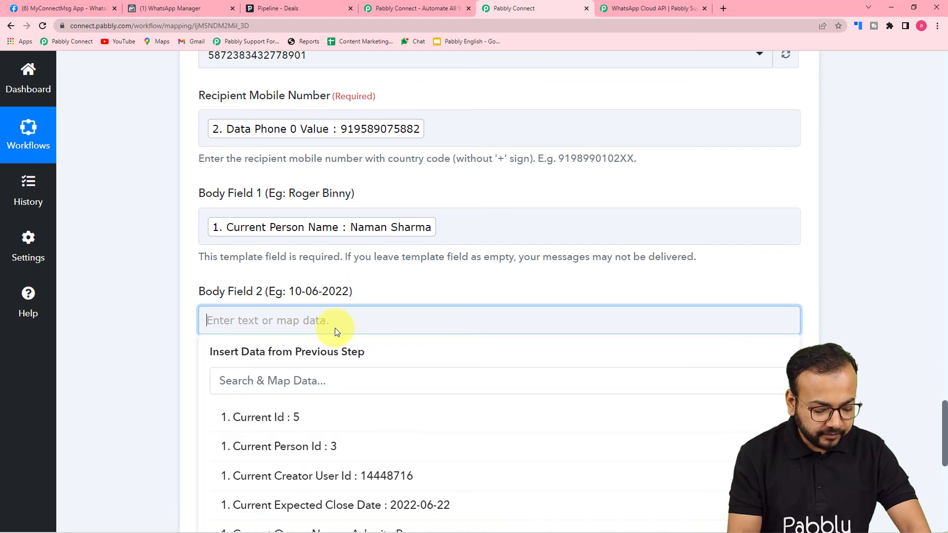
{"action": "type", "text": "or be"}
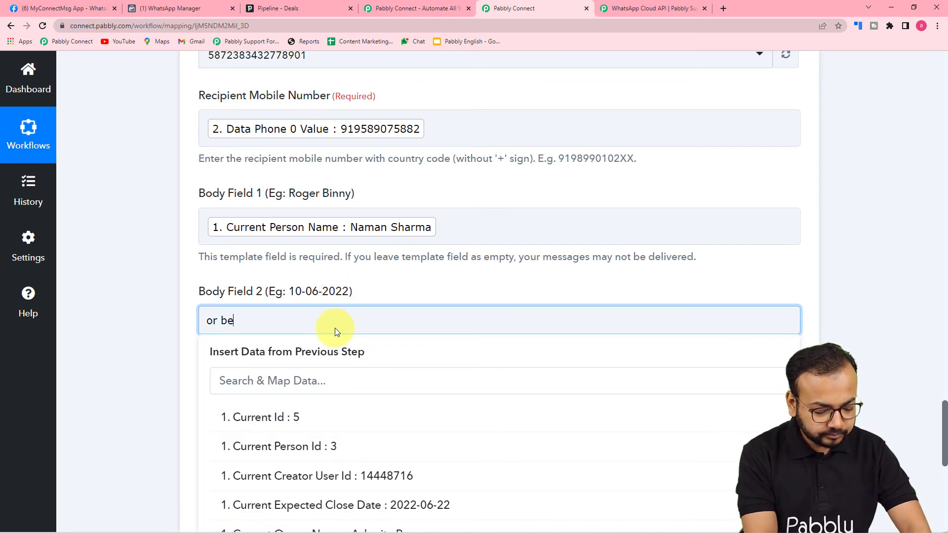
{"action": "type", "text": "fore"}
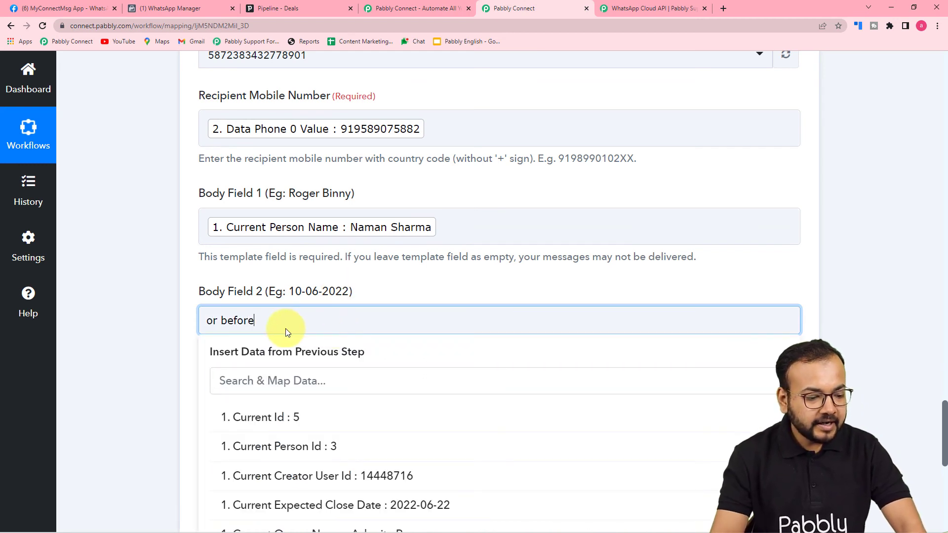
{"action": "scroll", "coordinate": [124, 298], "scroll_direction": "down", "scroll_amount": 3}
{"action": "left_click", "coordinate": [141, 271]}
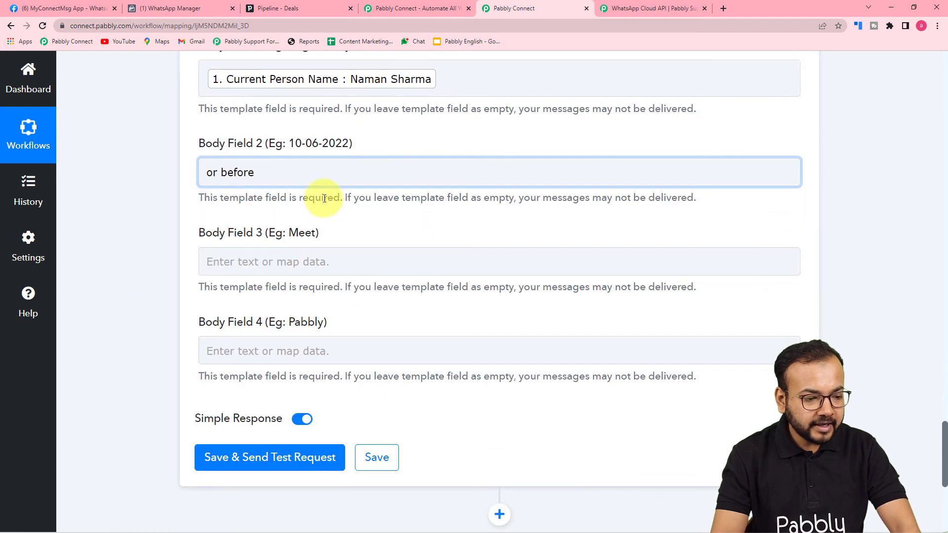
{"action": "left_click", "coordinate": [312, 172]}
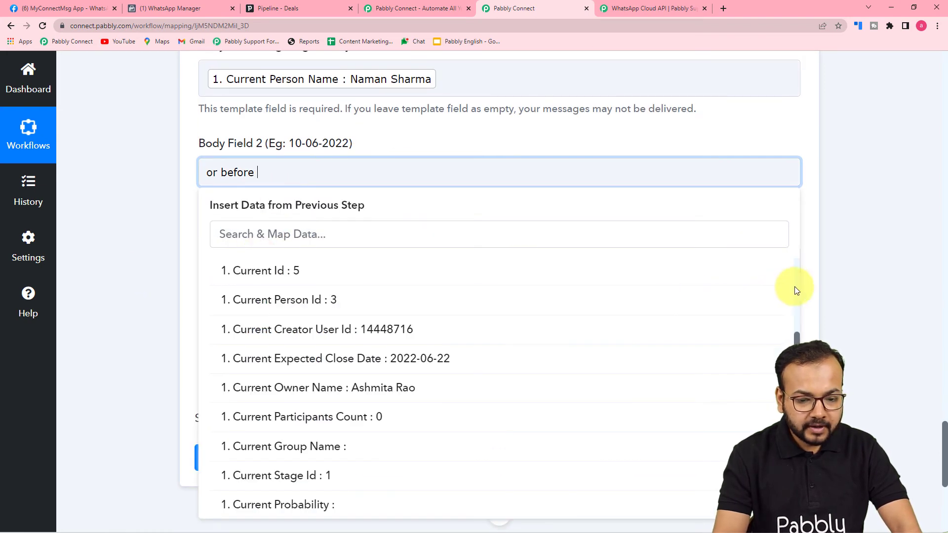
{"action": "scroll", "coordinate": [797, 284], "scroll_direction": "up", "scroll_amount": 4}
{"action": "scroll", "coordinate": [798, 282], "scroll_direction": "up", "scroll_amount": 5}
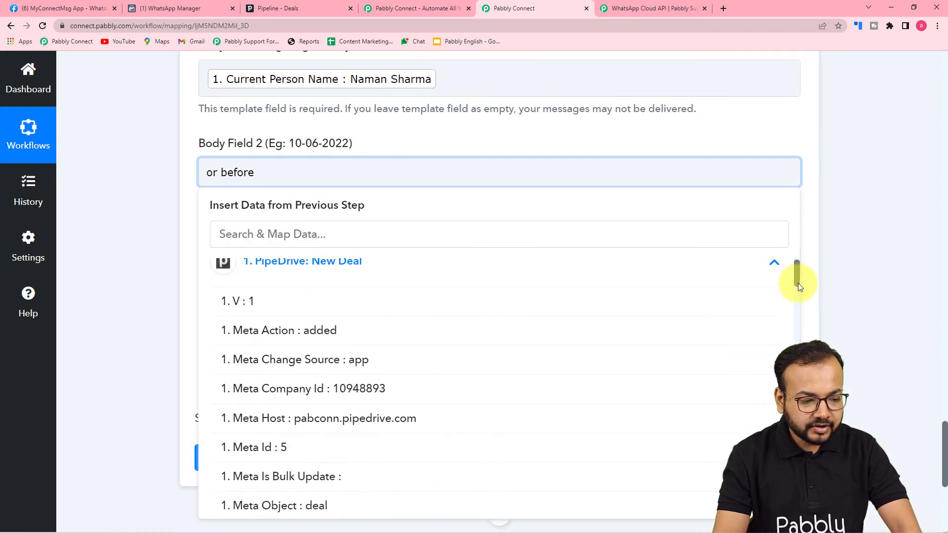
{"action": "left_click", "coordinate": [434, 276]}
{"action": "left_click", "coordinate": [339, 277]}
{"action": "scroll", "coordinate": [355, 371], "scroll_direction": "down", "scroll_amount": 5}
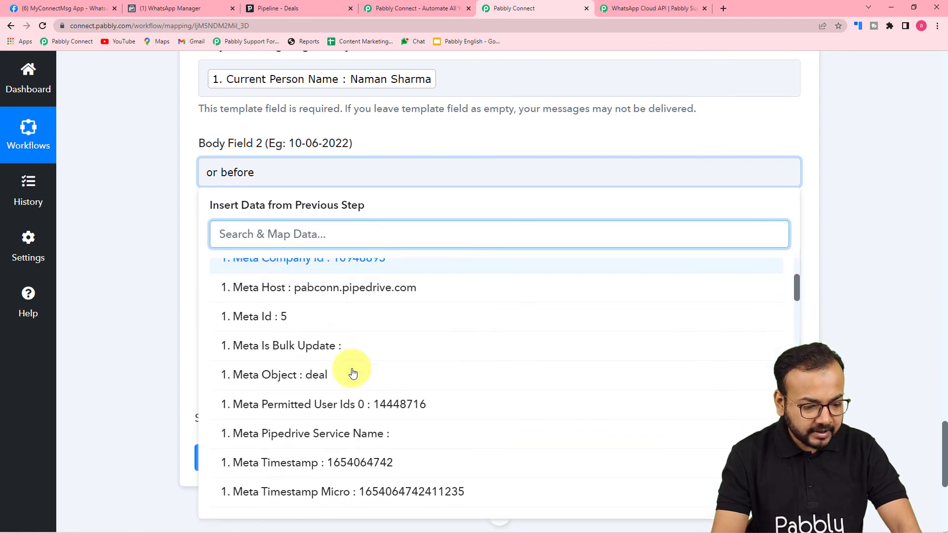
{"action": "scroll", "coordinate": [353, 373], "scroll_direction": "down", "scroll_amount": 7}
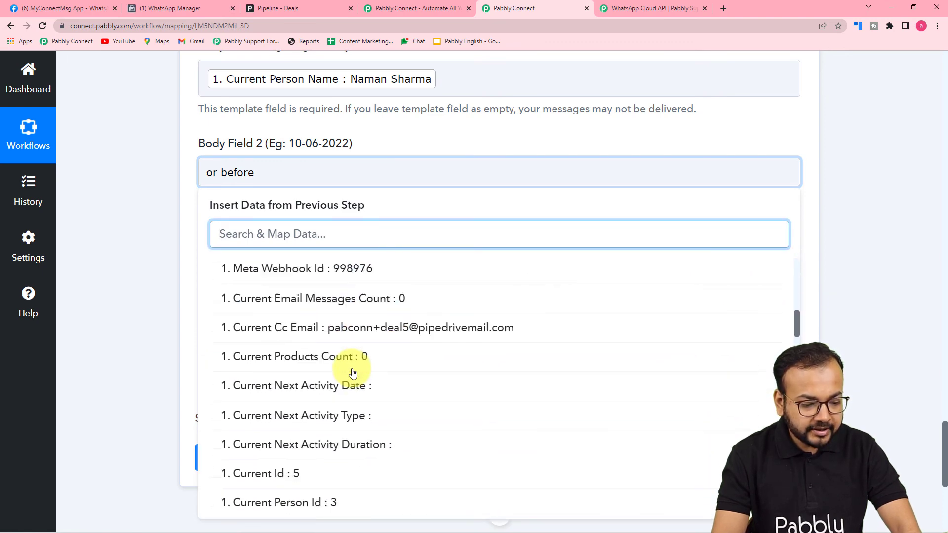
{"action": "scroll", "coordinate": [352, 373], "scroll_direction": "down", "scroll_amount": 3}
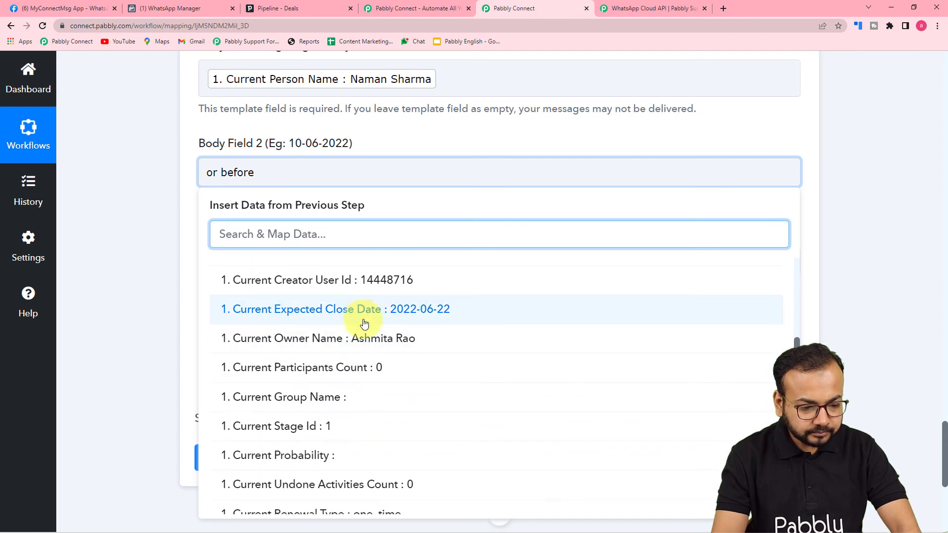
{"action": "left_click", "coordinate": [320, 305]}
{"action": "left_click", "coordinate": [157, 236]}
{"action": "scroll", "coordinate": [158, 235], "scroll_direction": "down", "scroll_amount": 2}
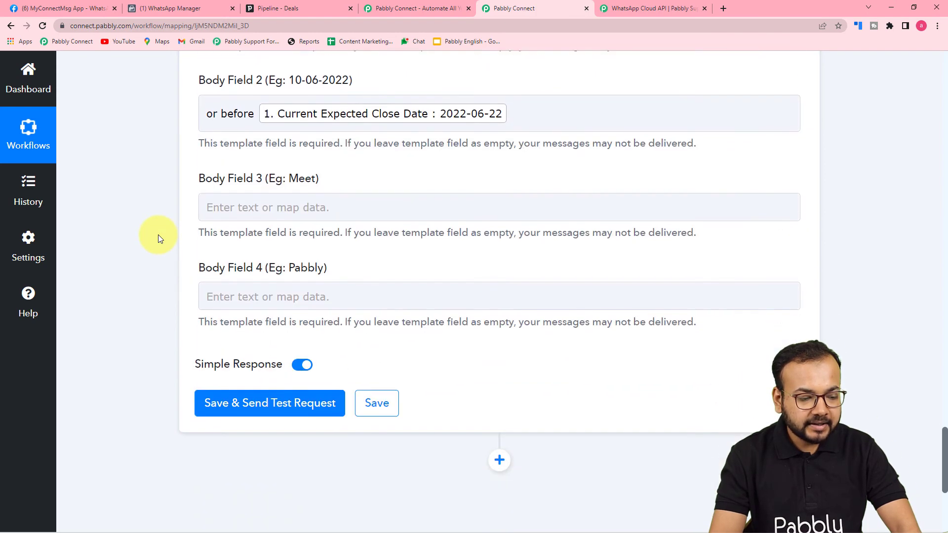
Step: Enter 'Online Meeting' in Body Field 3 and 'Magnet brains' in Body Field 4
{"action": "left_click", "coordinate": [271, 173]}
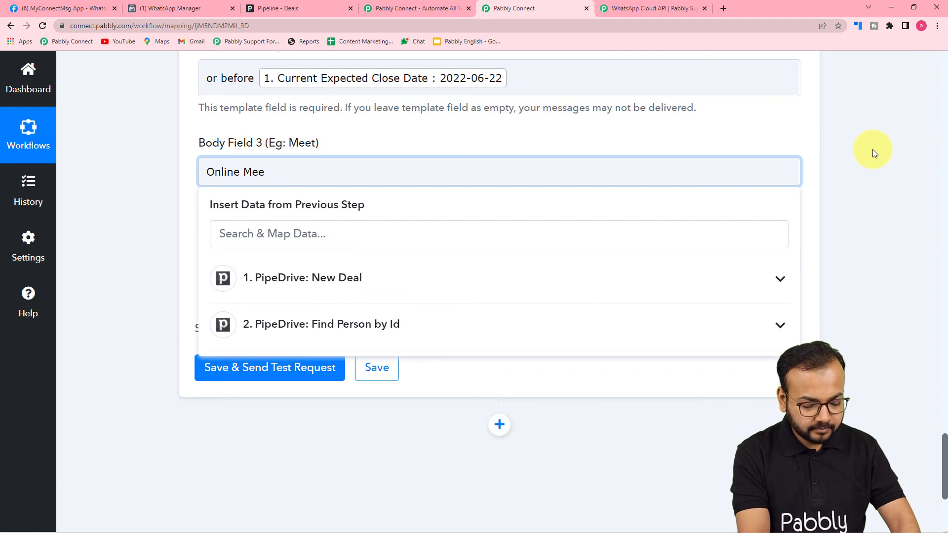
{"action": "type", "text": "g"}
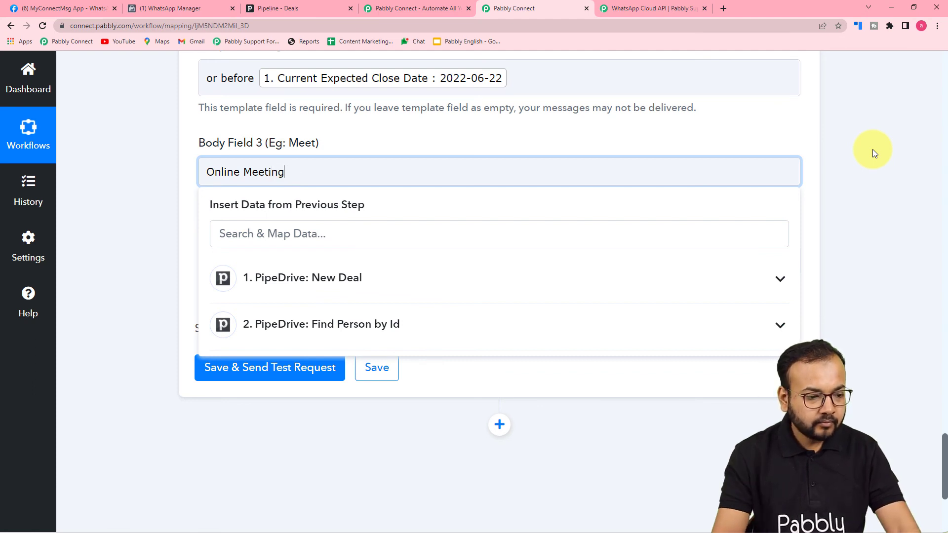
{"action": "left_click", "coordinate": [175, 233]}
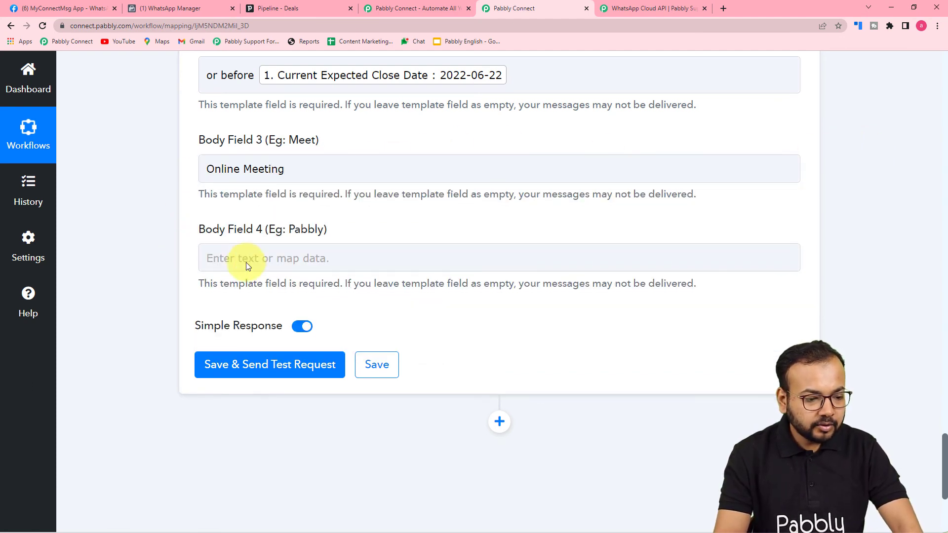
{"action": "scroll", "coordinate": [212, 258], "scroll_direction": "down", "scroll_amount": 1}
{"action": "left_click", "coordinate": [306, 209]}
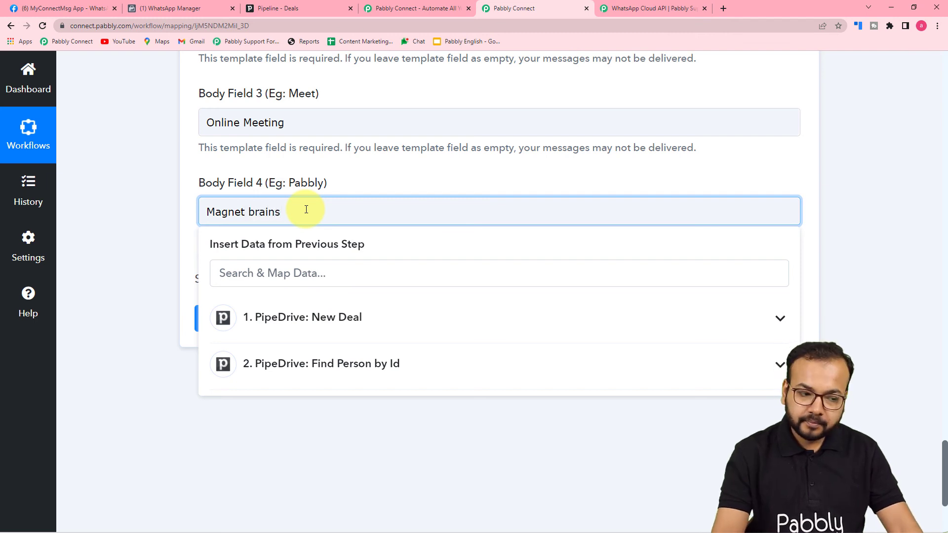
{"action": "left_click", "coordinate": [122, 141]}
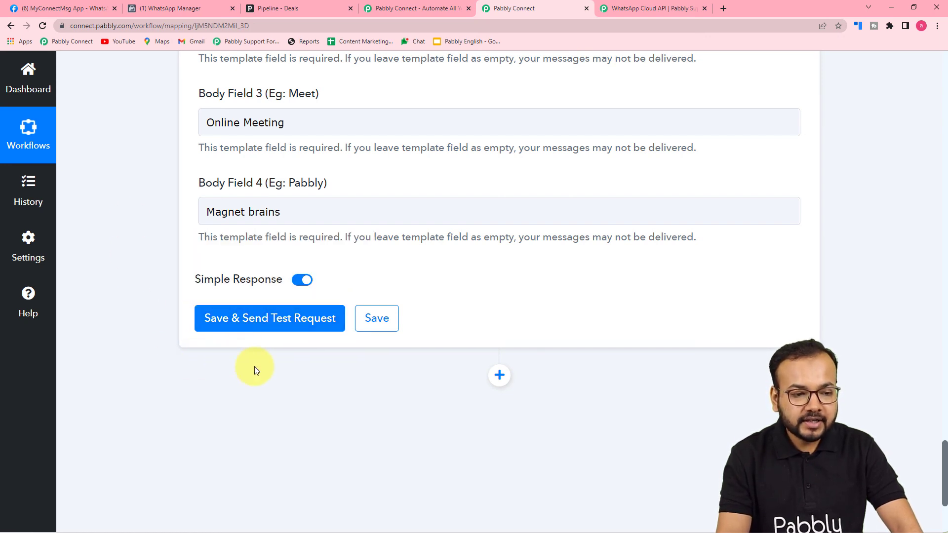
{"action": "scroll", "coordinate": [254, 366], "scroll_direction": "up", "scroll_amount": 6}
{"action": "scroll", "coordinate": [129, 224], "scroll_direction": "up", "scroll_amount": 2}
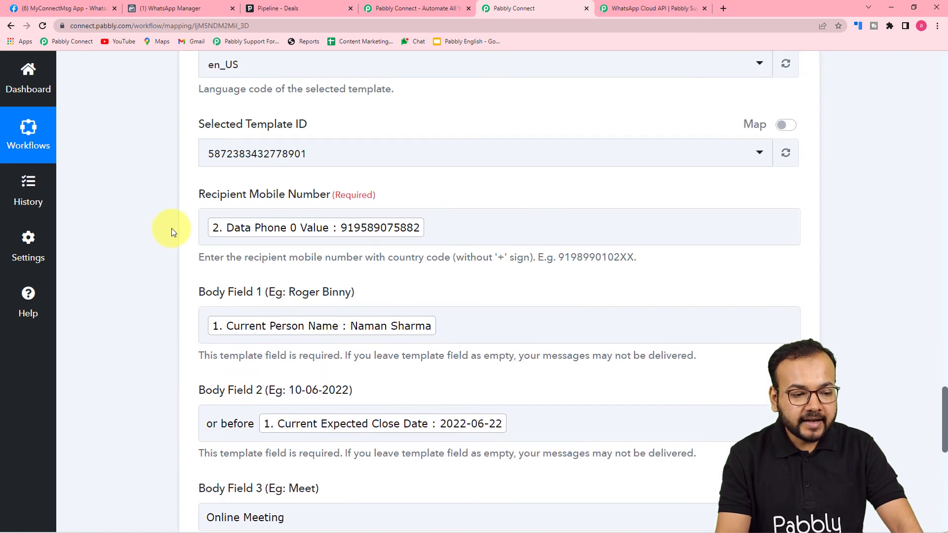
Step: Open WhatsApp Web, then save and test the WhatsApp step, getting a message Id response
{"action": "left_click", "coordinate": [222, 240]}
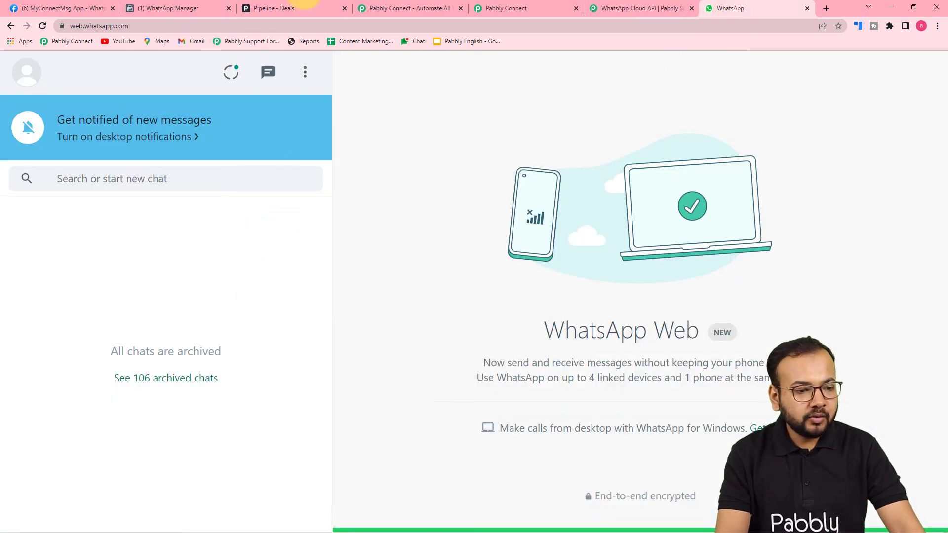
{"action": "left_click", "coordinate": [481, 8]}
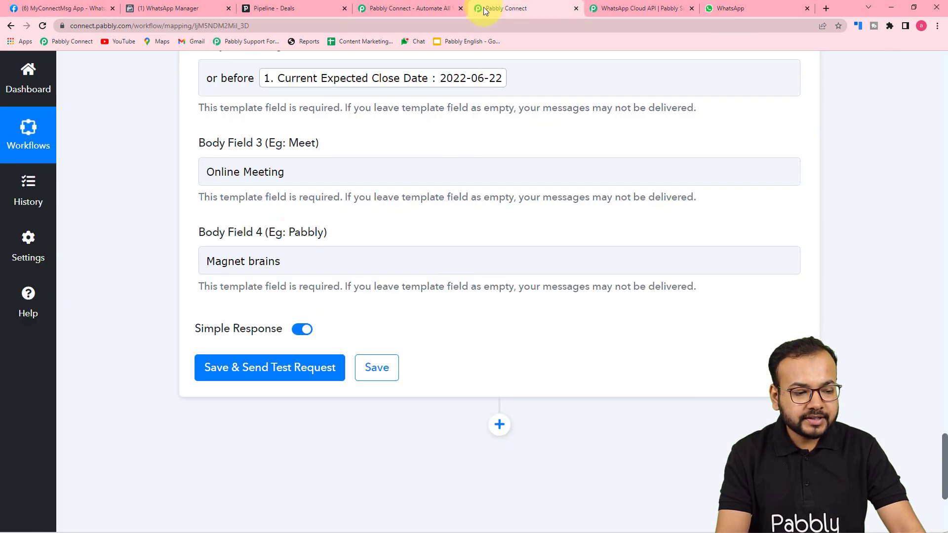
{"action": "left_click", "coordinate": [224, 366]}
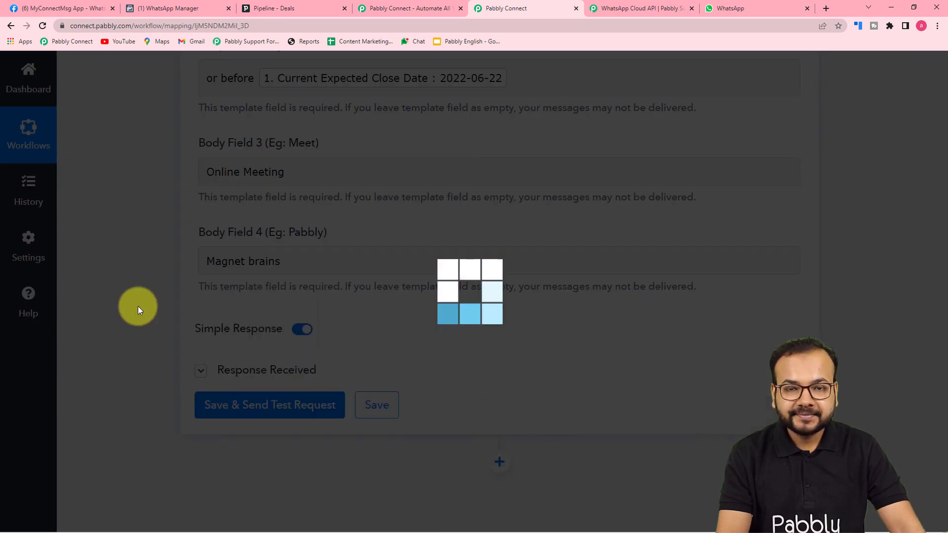
{"action": "scroll", "coordinate": [138, 306], "scroll_direction": "down", "scroll_amount": 3}
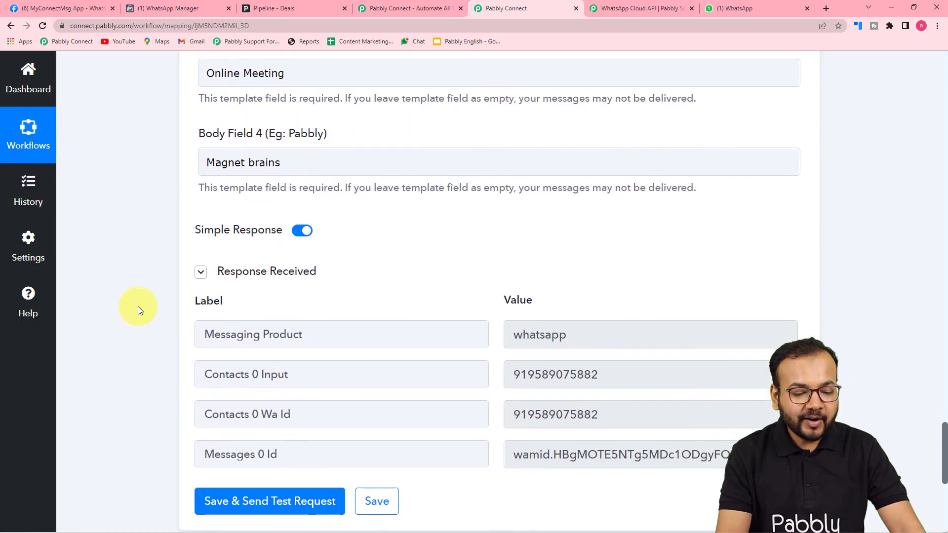
{"action": "scroll", "coordinate": [137, 306], "scroll_direction": "down", "scroll_amount": 1}
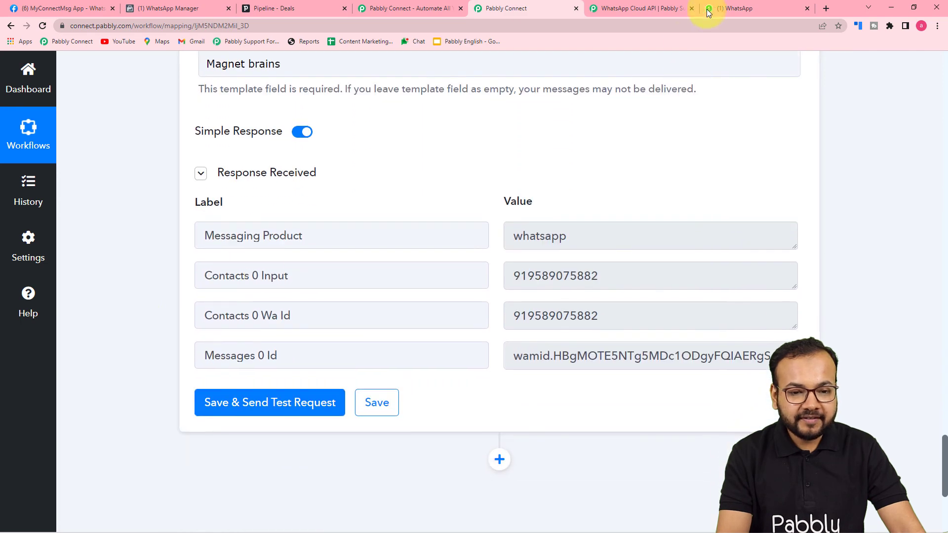
{"action": "left_click", "coordinate": [711, 10]}
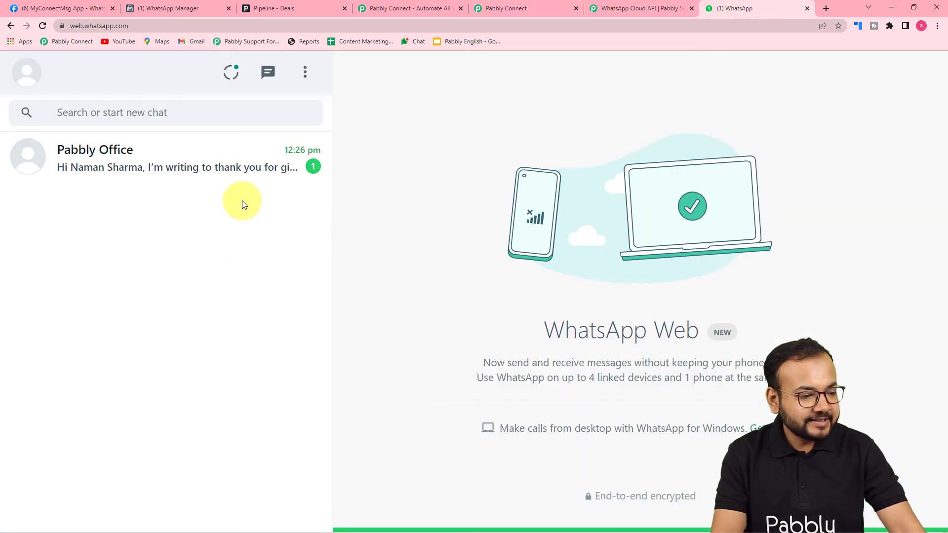
Step: Check the Pabbly Office chat's message (2022-06-22, Online Meeting, Magnet brains) against the WhatsApp Manager template, then return to Pabbly Connect
{"action": "left_click", "coordinate": [175, 170]}
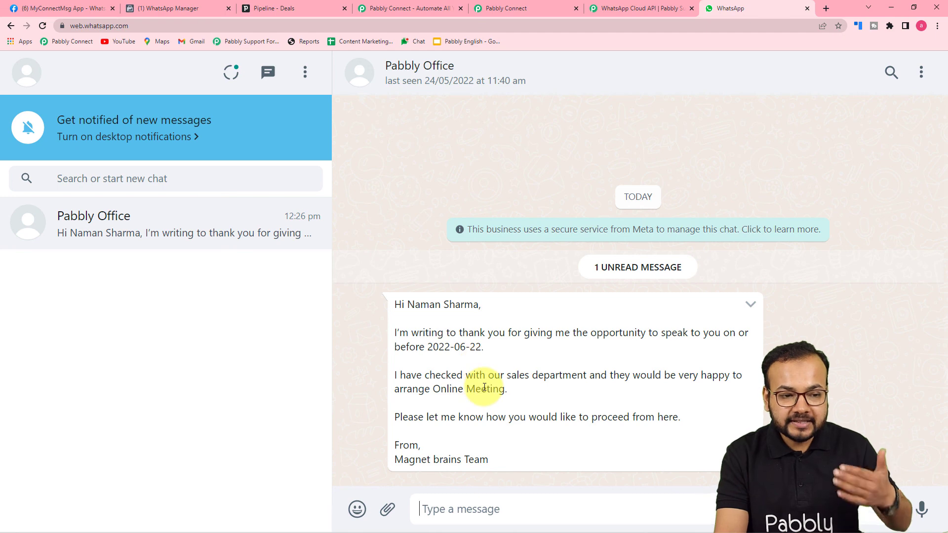
{"action": "left_click", "coordinate": [163, 8]}
{"action": "scroll", "coordinate": [483, 371], "scroll_direction": "down", "scroll_amount": 3}
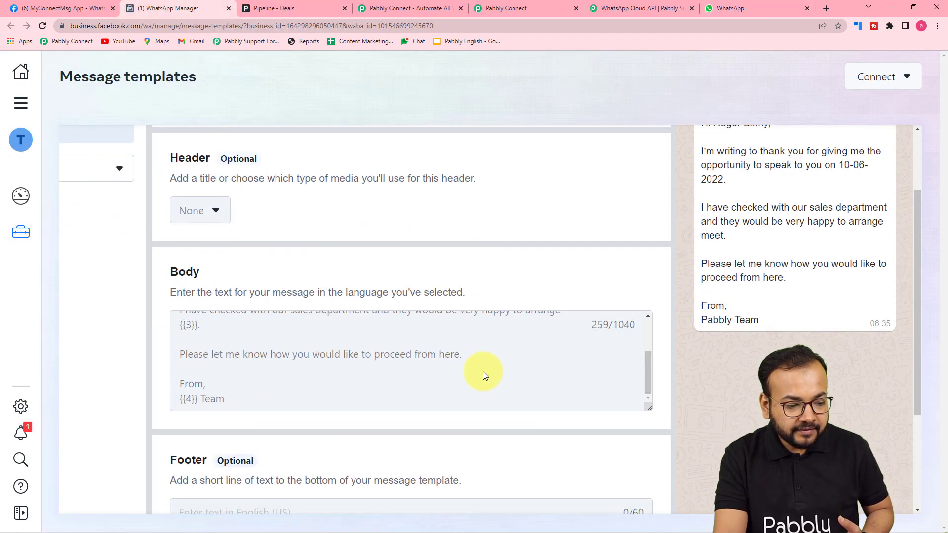
{"action": "scroll", "coordinate": [196, 289], "scroll_direction": "up", "scroll_amount": 2}
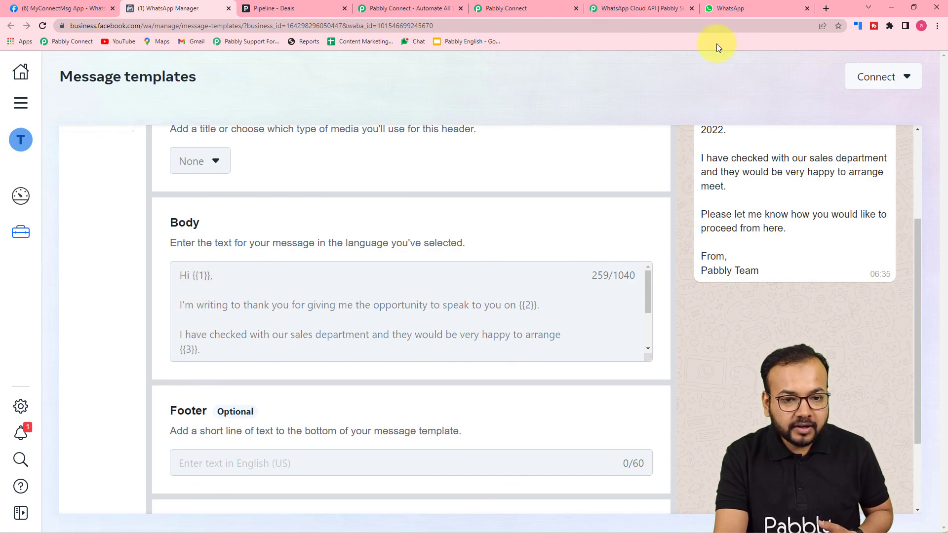
{"action": "left_click", "coordinate": [723, 13]}
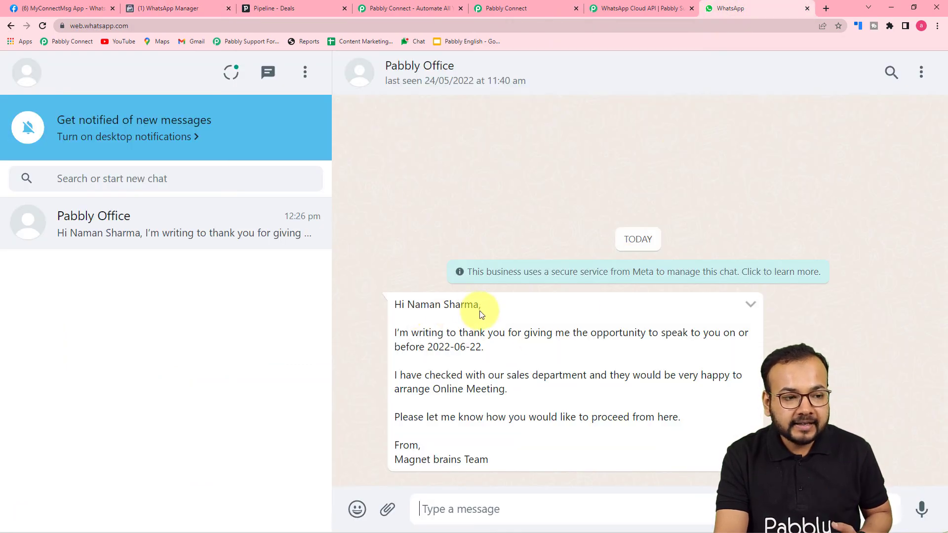
{"action": "left_click", "coordinate": [500, 4]}
{"action": "scroll", "coordinate": [175, 333], "scroll_direction": "up", "scroll_amount": 8}
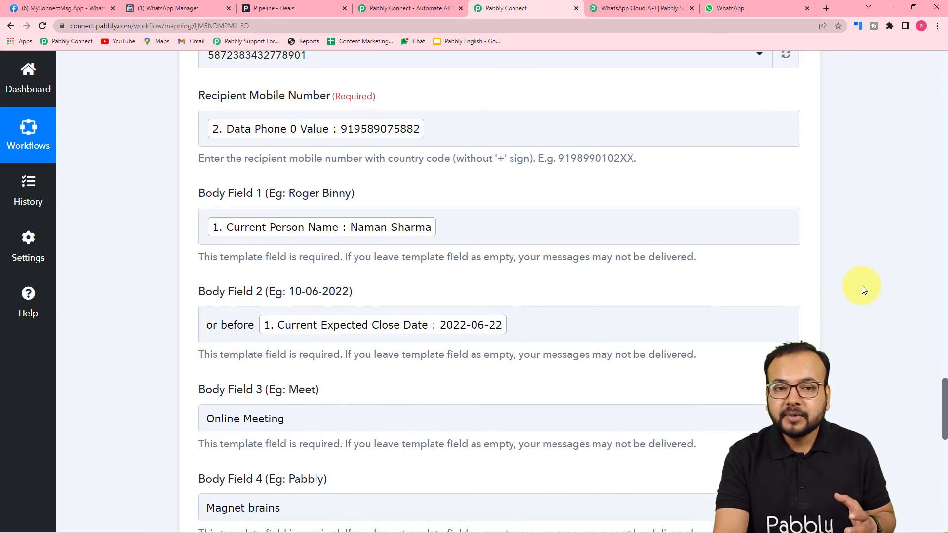
{"action": "scroll", "coordinate": [861, 286], "scroll_direction": "up", "scroll_amount": 2}
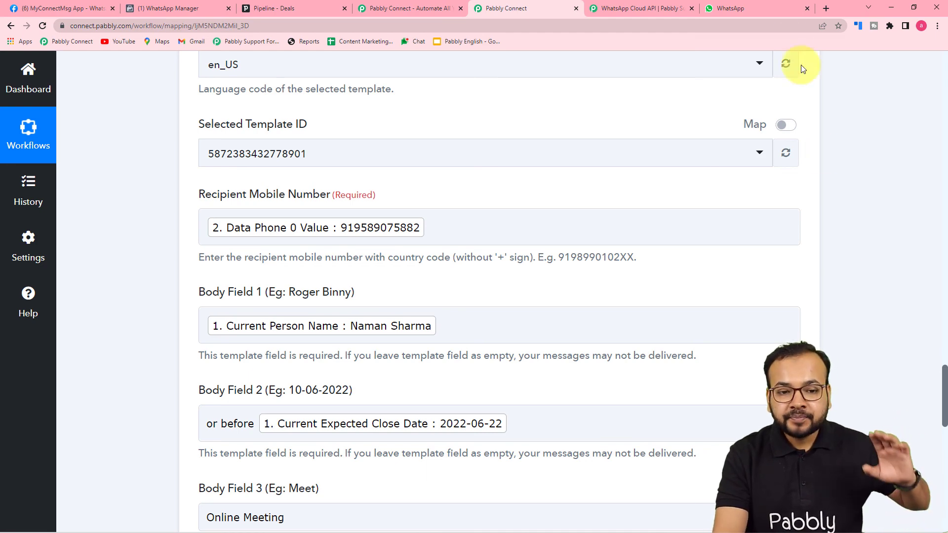
{"action": "left_click", "coordinate": [756, 7]}
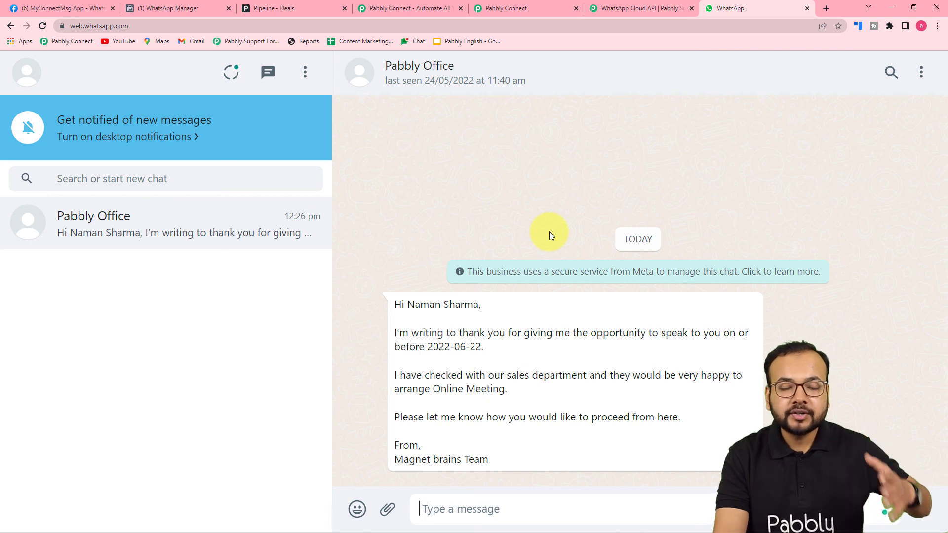
{"action": "left_click", "coordinate": [507, 9]}
{"action": "scroll", "coordinate": [111, 181], "scroll_direction": "up", "scroll_amount": 2}
{"action": "scroll", "coordinate": [120, 182], "scroll_direction": "up", "scroll_amount": 10}
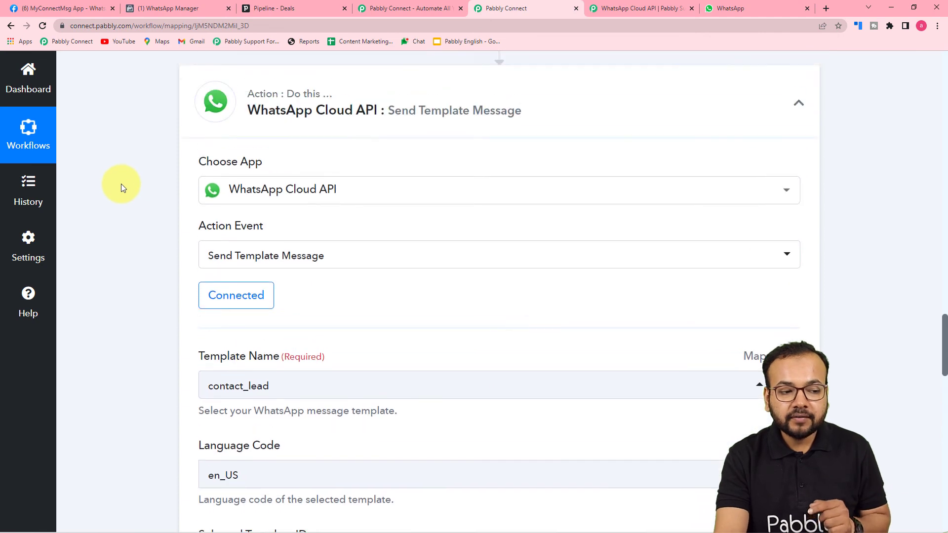